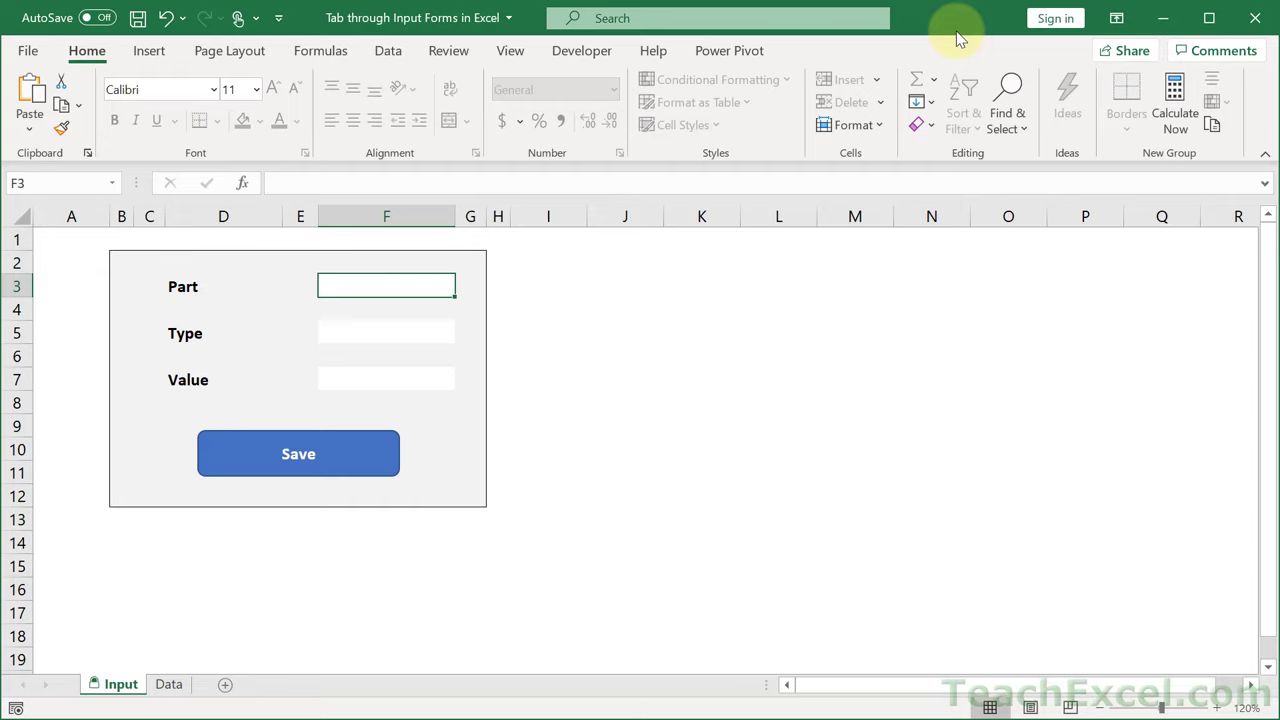
# Cycle through the Part, Type and Value input cells of the form to check the tab order.
pyautogui.press('Tab')
pyautogui.press('Tab')
pyautogui.press('Tab')
pyautogui.press('Tab')
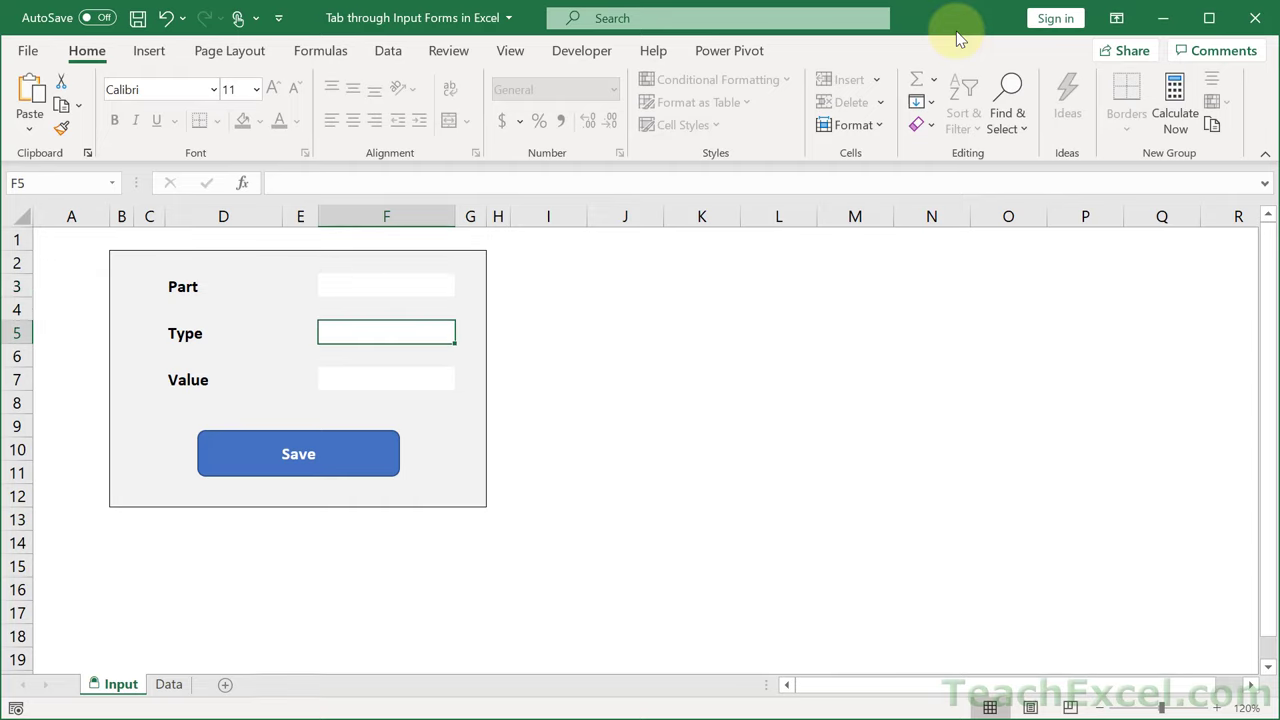
pyautogui.press('Tab')
pyautogui.press('Tab')
pyautogui.press('Tab')
pyautogui.press('Tab')
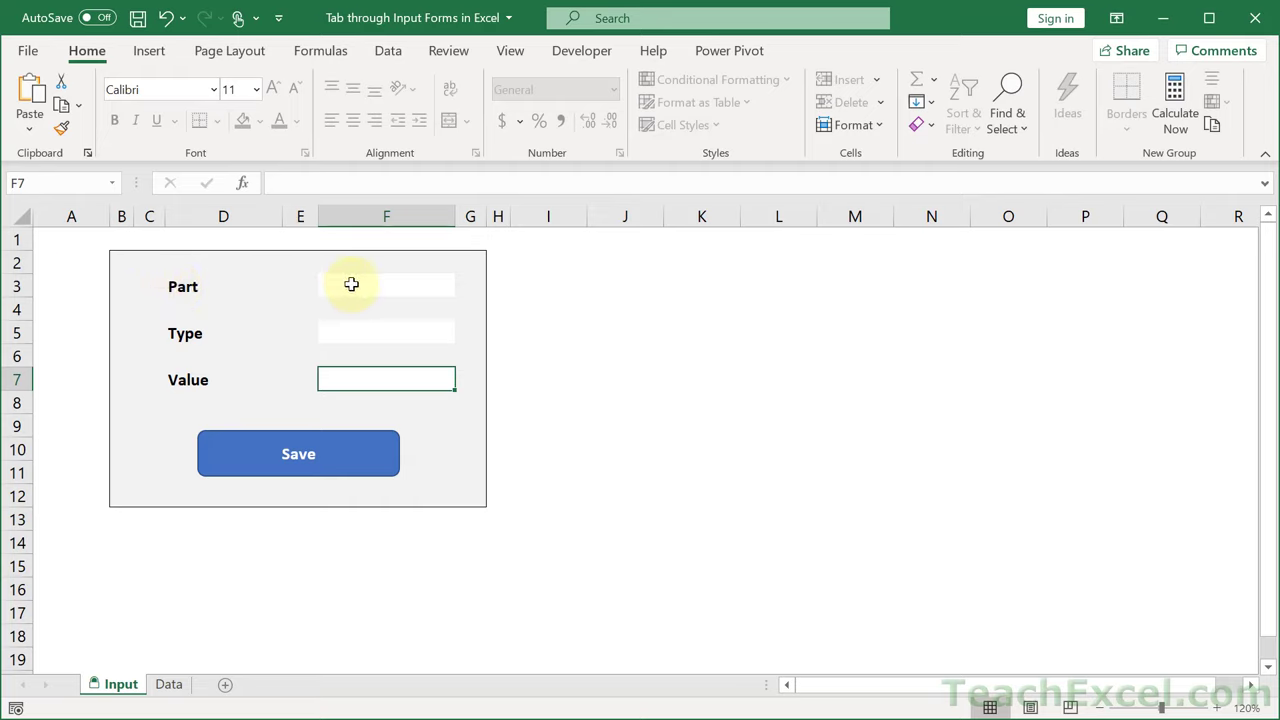
# Fill in the form with Part asdf, Type A and Value 89, and save the entry.
pyautogui.click(362, 287)
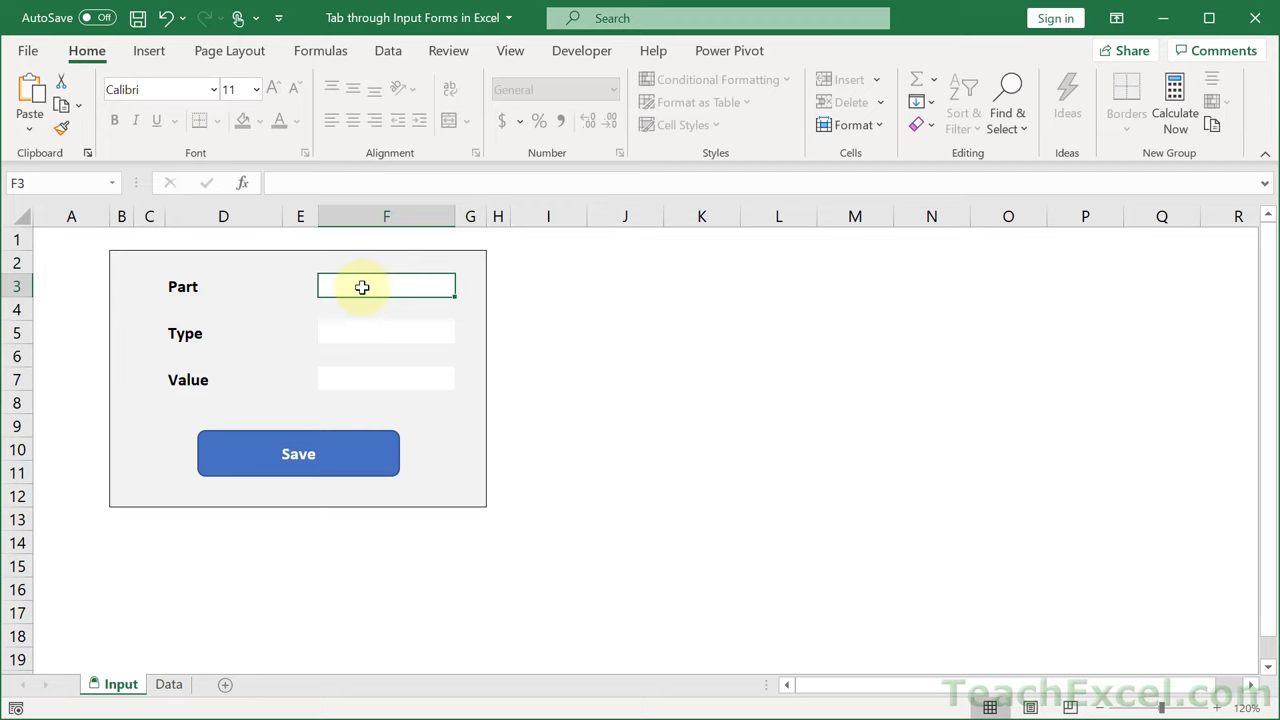
pyautogui.write('asdf')
pyautogui.press('Tab')
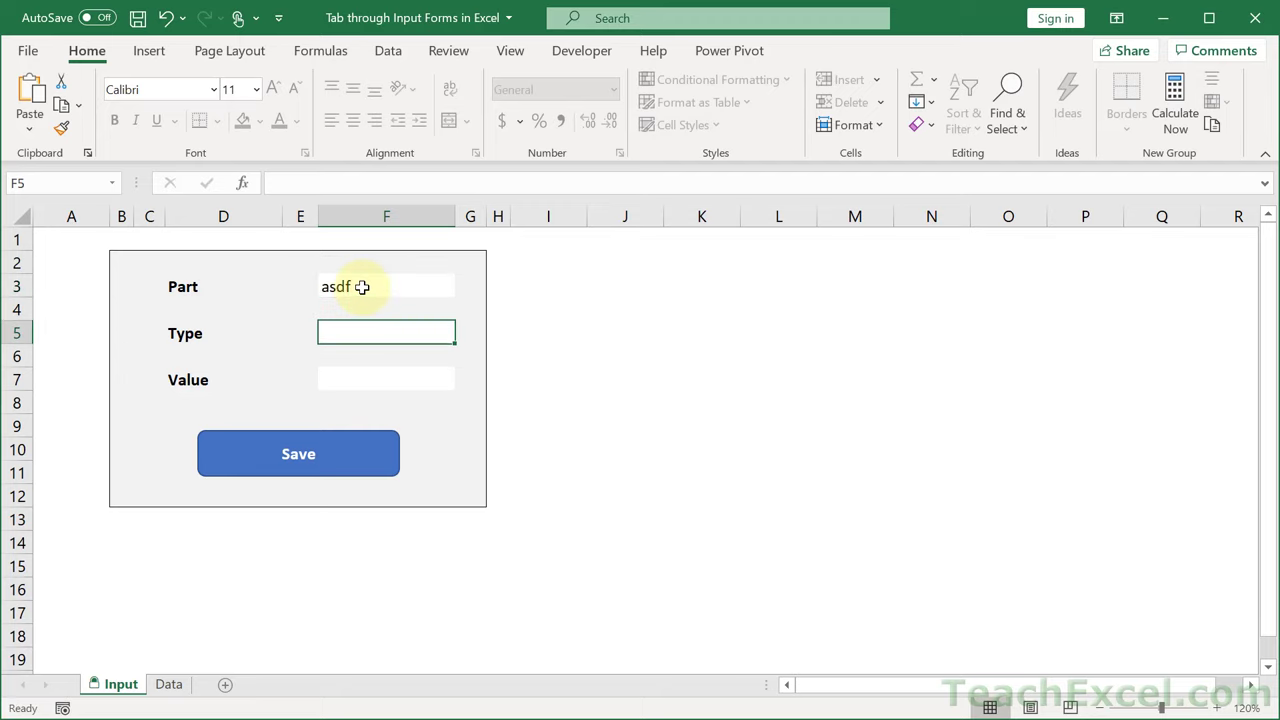
pyautogui.write('A')
pyautogui.press('Tab')
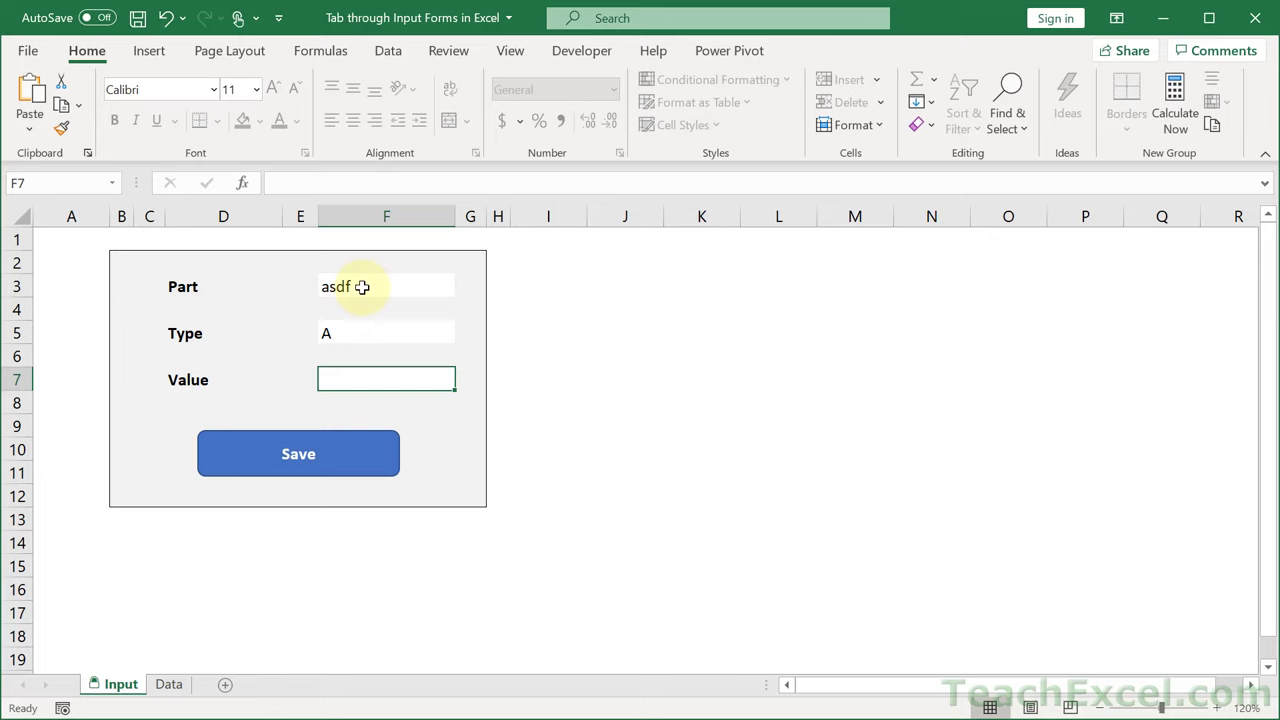
pyautogui.write('89')
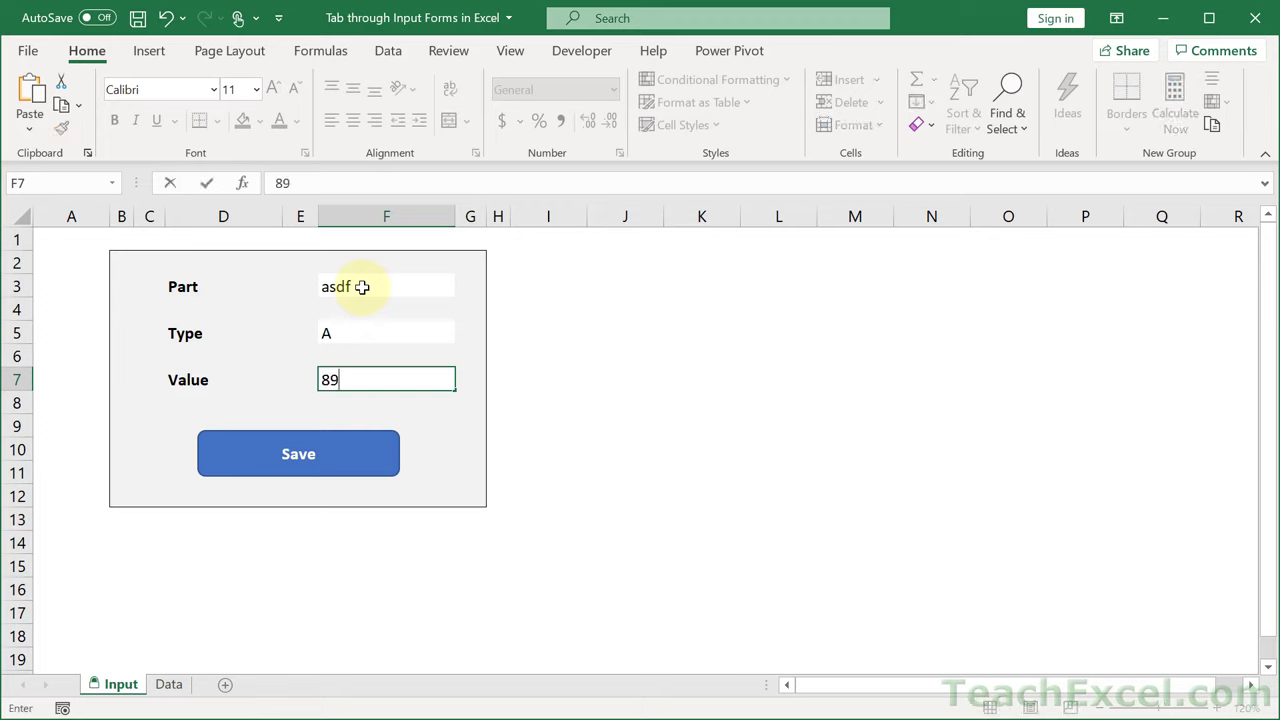
pyautogui.press('Tab')
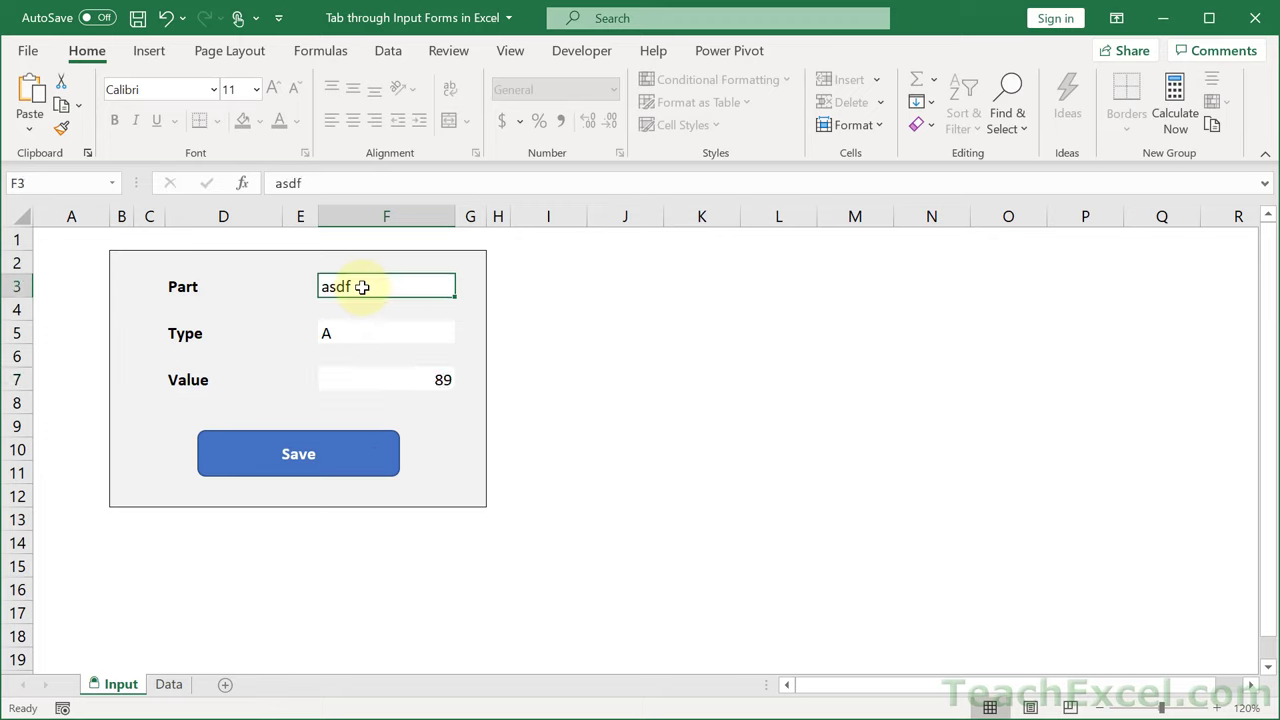
pyautogui.click(336, 466)
# Check the stored record on the Data sheet and return to the Input sheet.
pyautogui.click(169, 684)
pyautogui.scroll(3, 297, 230)
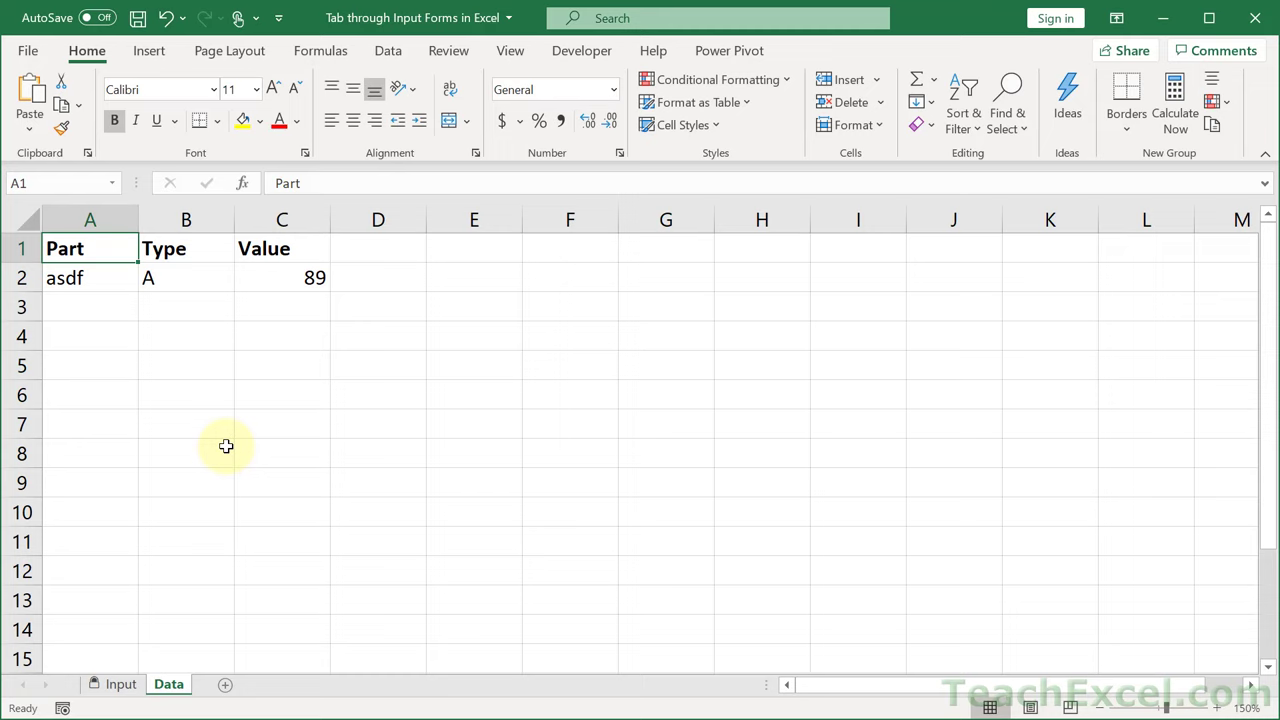
pyautogui.click(118, 684)
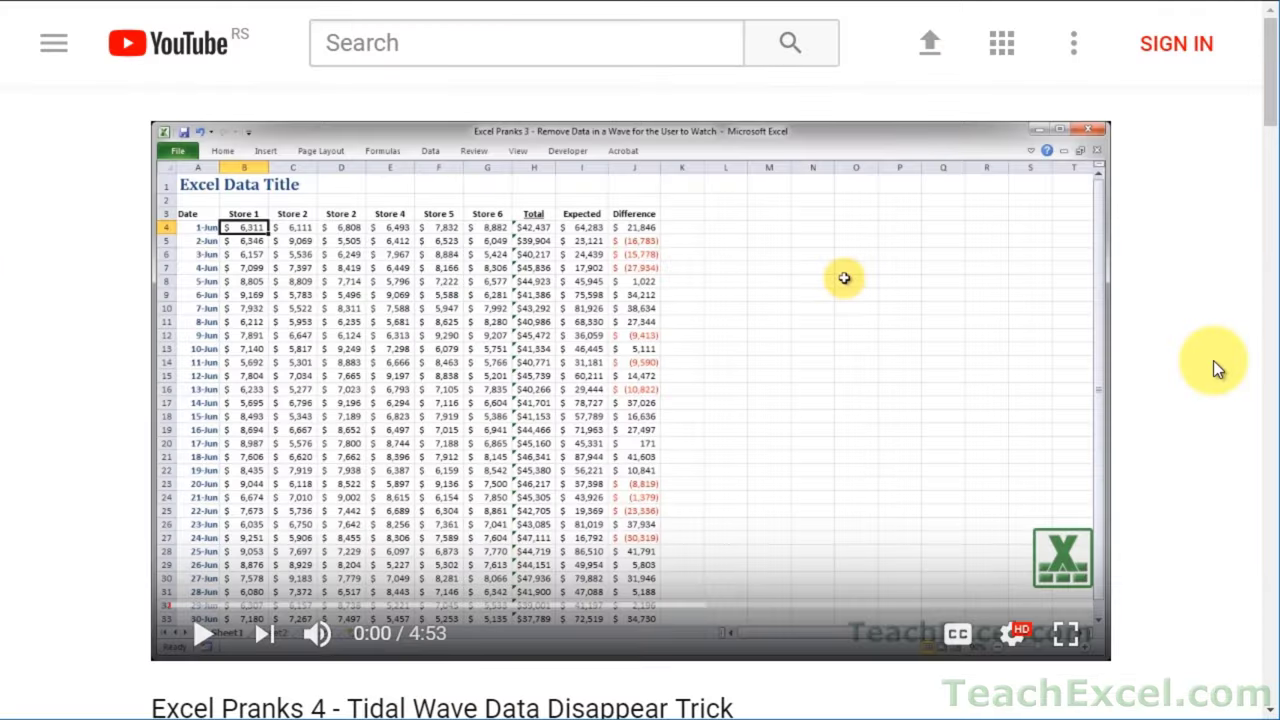
# Open the Excel file link in the description of the YouTube video.
pyautogui.scroll(-5, 1213, 360)
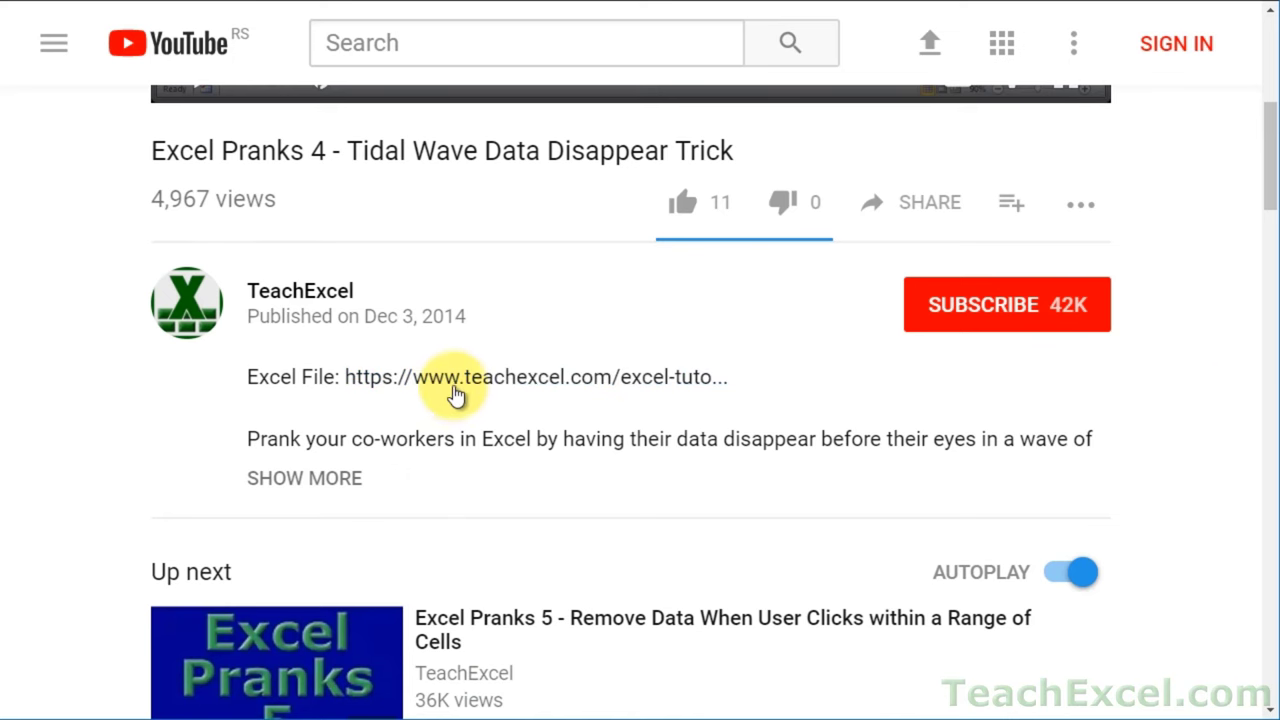
pyautogui.click(456, 390)
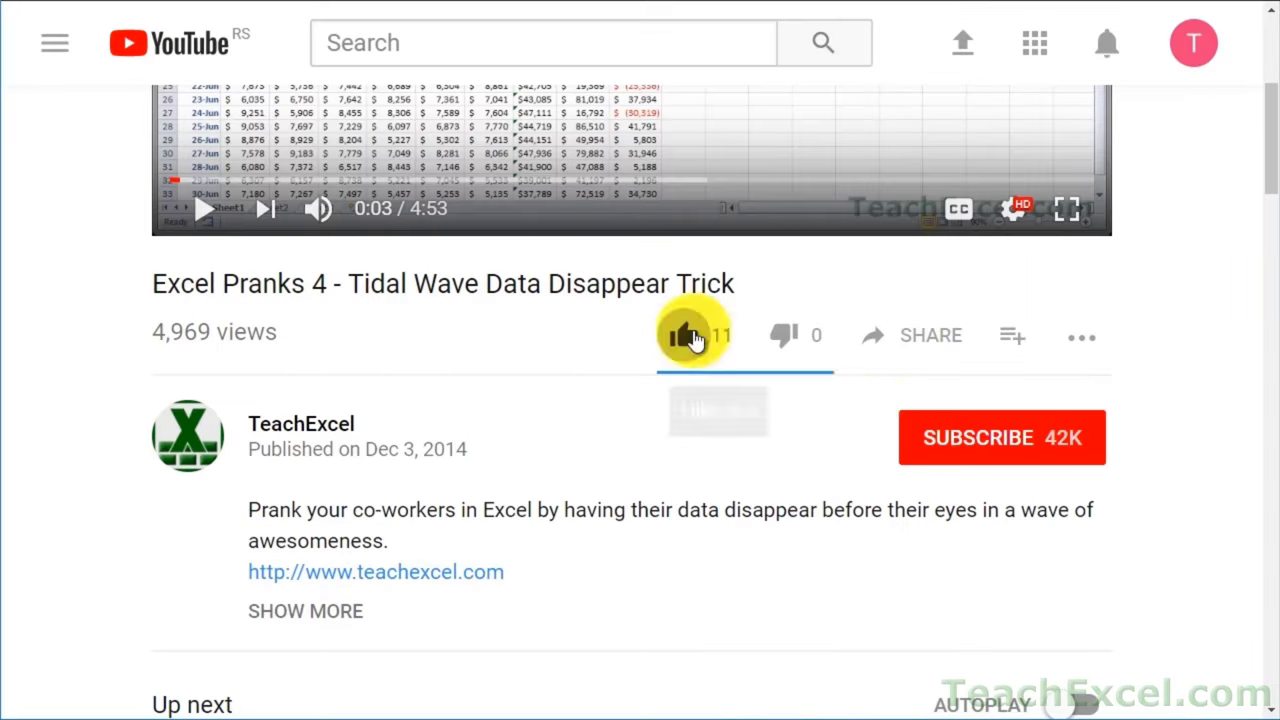
# Like the Excel Pranks 4 video and subscribe to the TeachExcel channel.
pyautogui.click(693, 340)
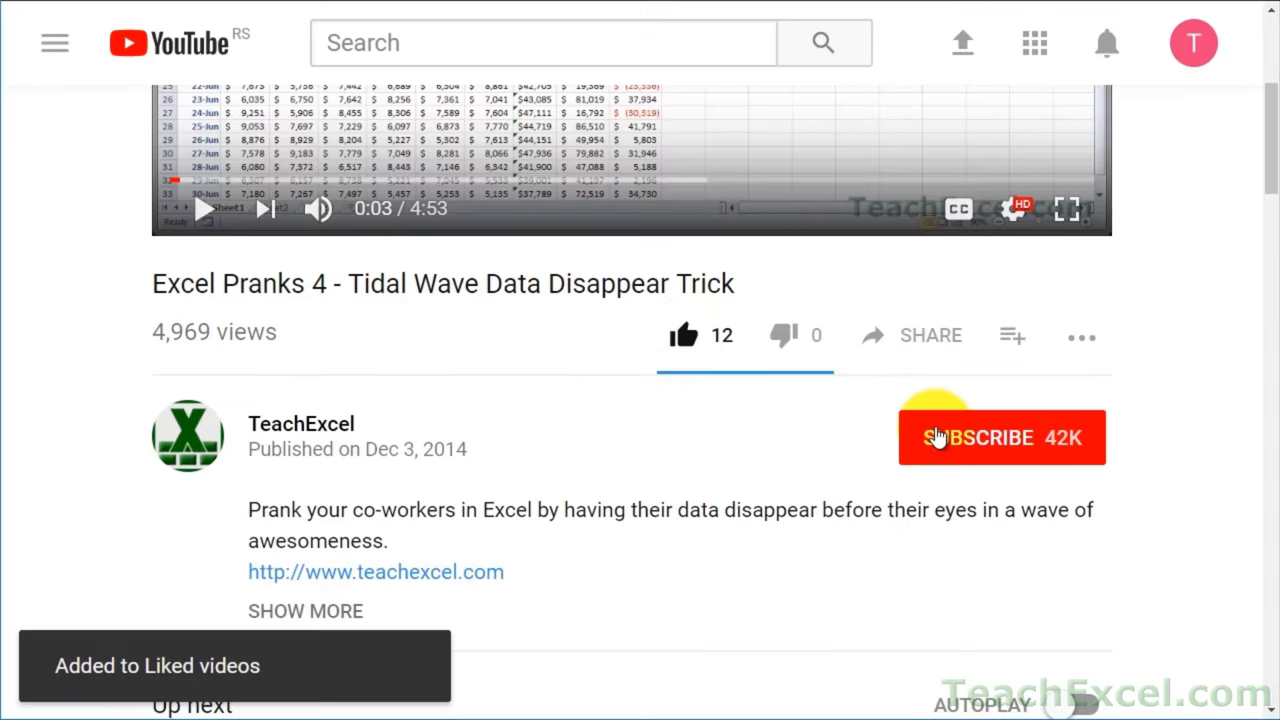
pyautogui.click(934, 432)
pyautogui.click(1086, 444)
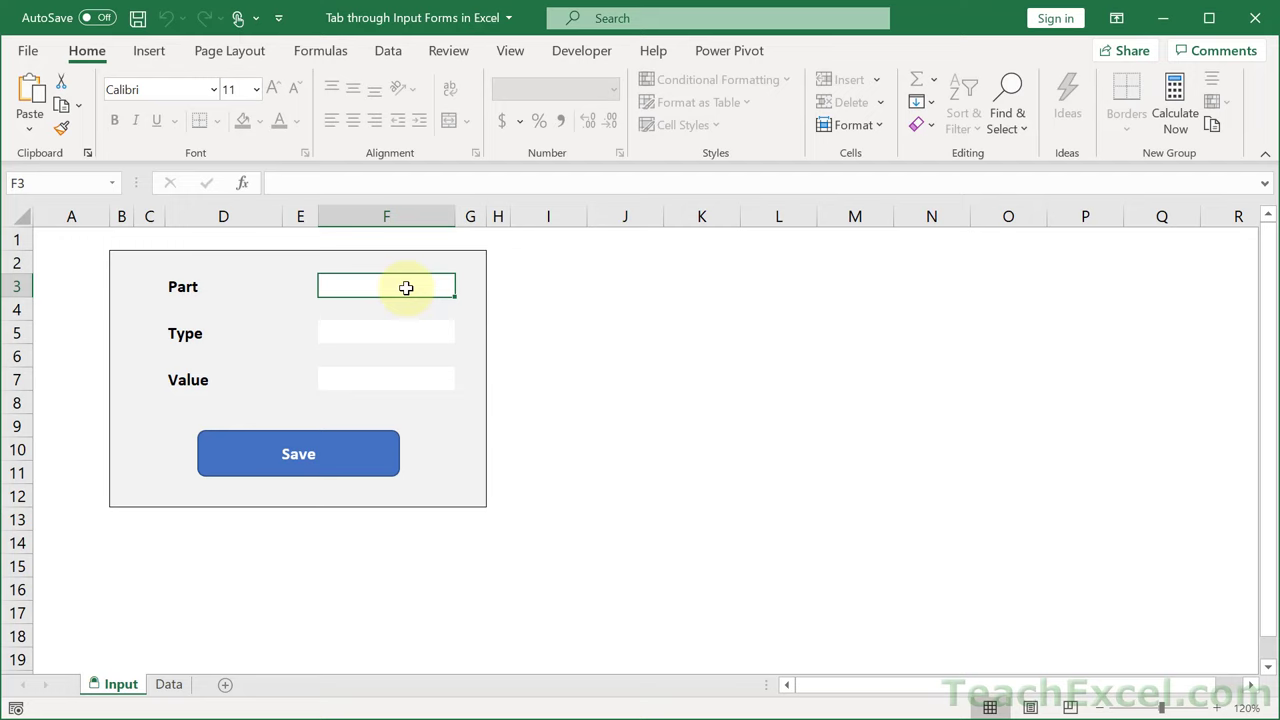
# Inspect the formatting options available for the Part input cell and the protection commands for the Input sheet.
pyautogui.rightClick(406, 288)
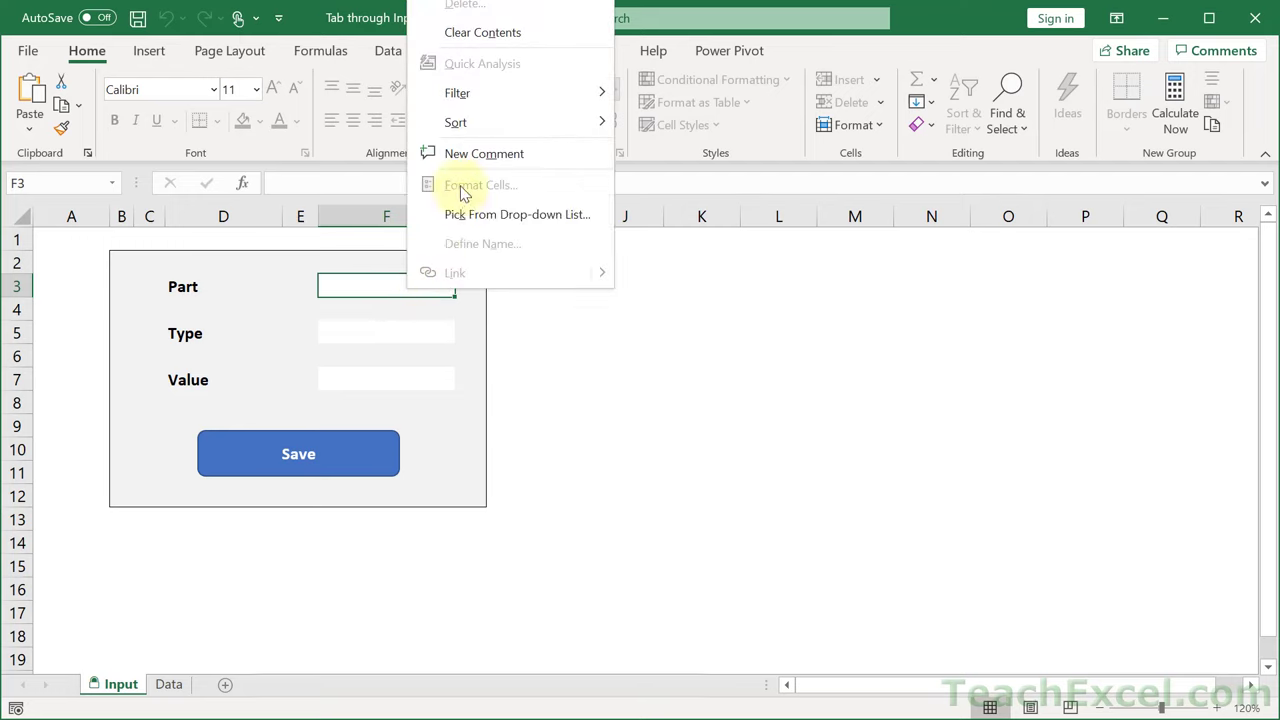
pyautogui.click(937, 30)
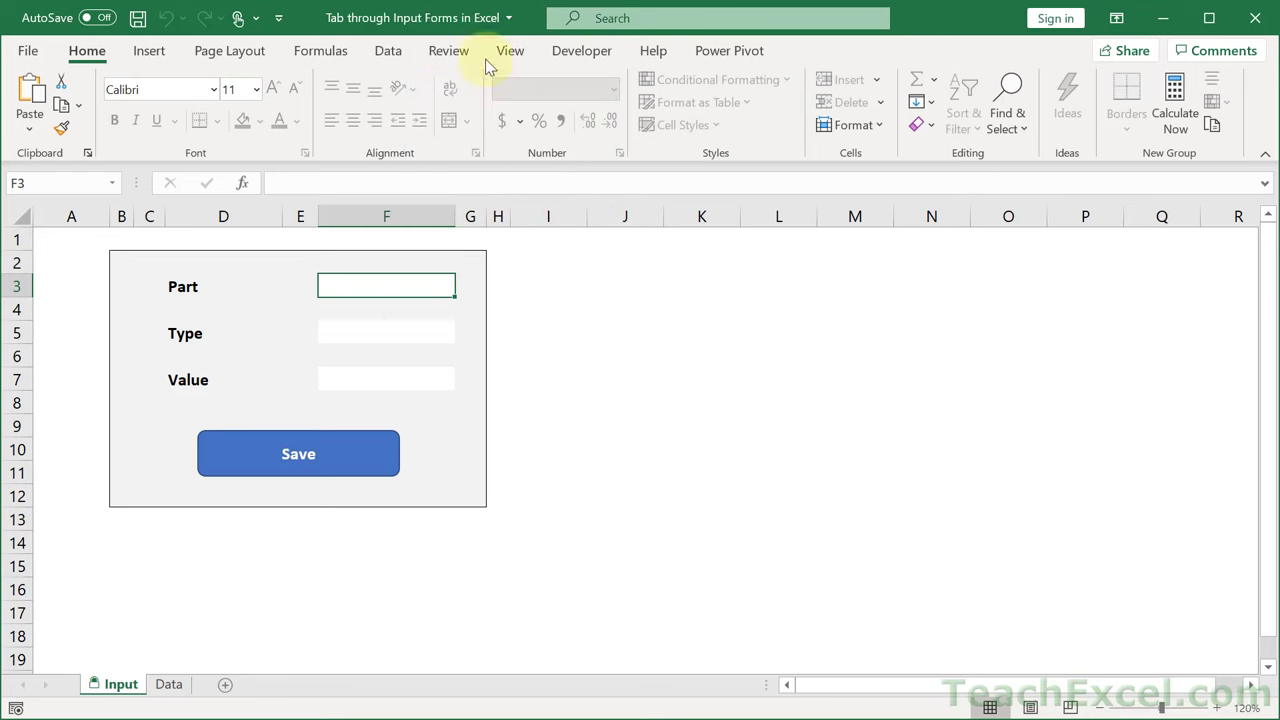
pyautogui.click(446, 50)
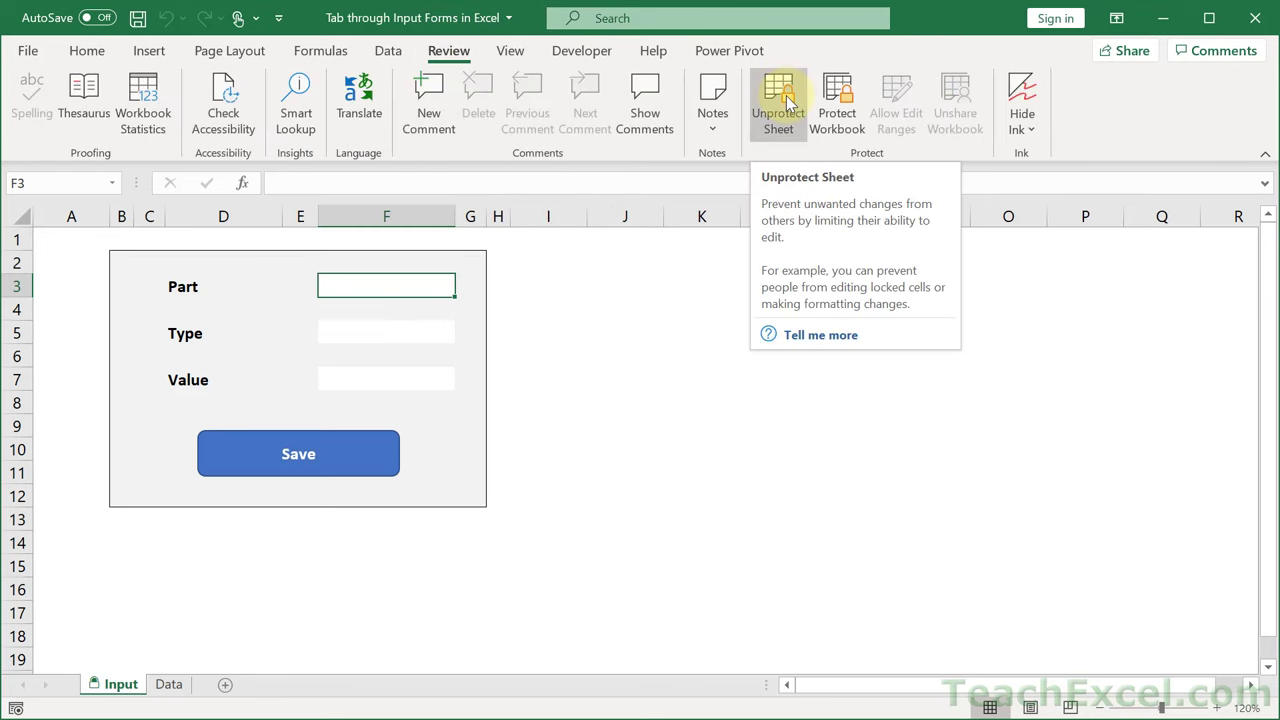
pyautogui.click(98, 58)
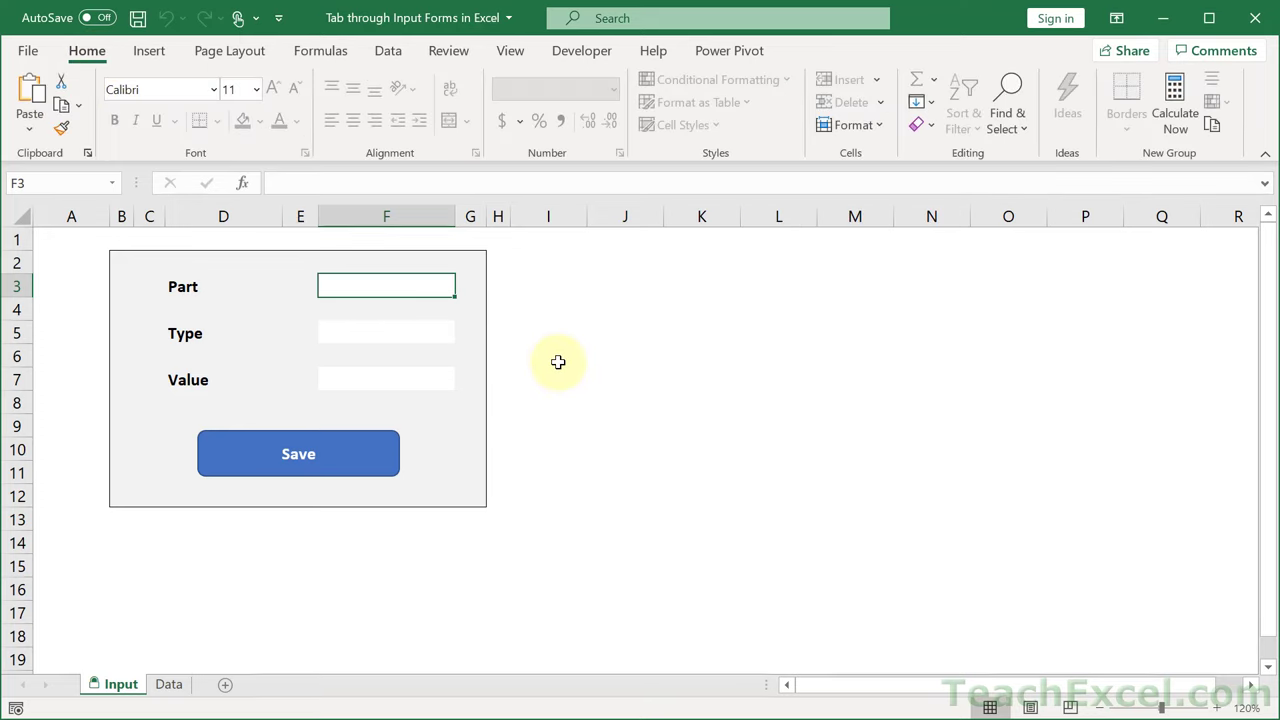
# Add a new worksheet and move it in front of the Input sheet.
pyautogui.click(226, 688)
pyautogui.moveTo(181, 686); pyautogui.dragTo(115, 692)
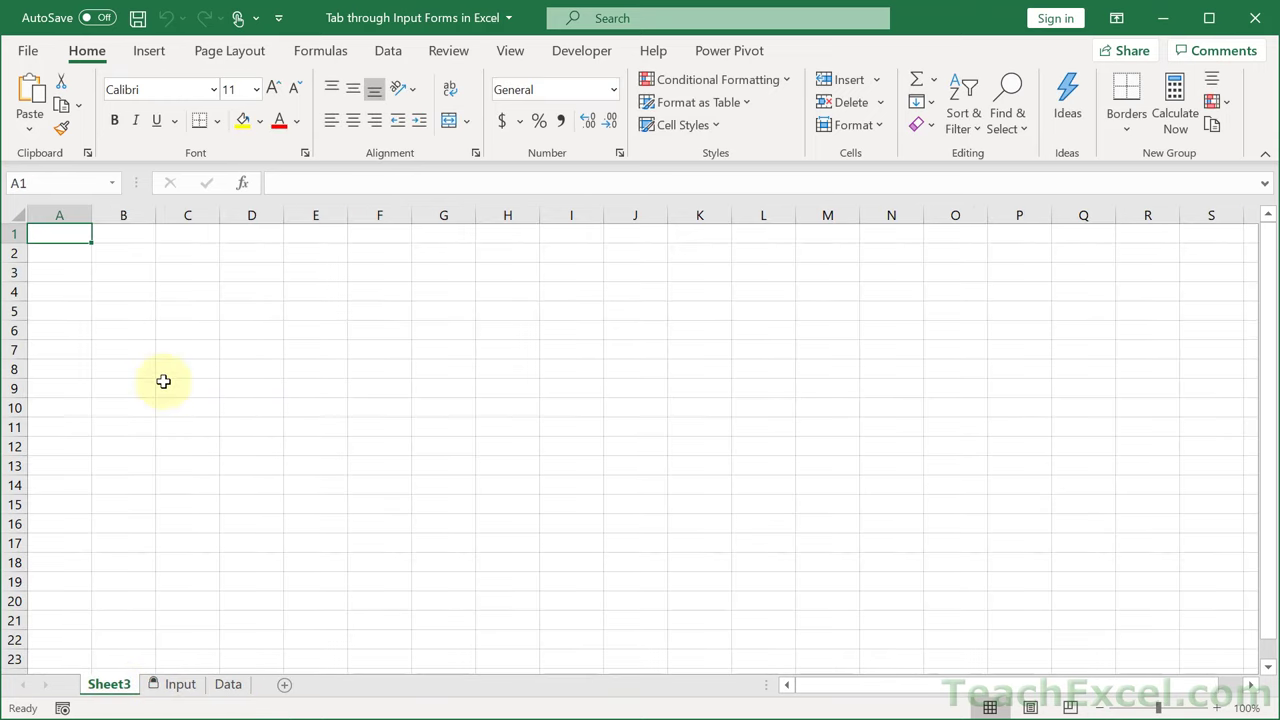
# Narrow columns B and H to the same width, about a third of the default, as the form's outer margins.
pyautogui.moveTo(156, 215); pyautogui.dragTo(119, 220)
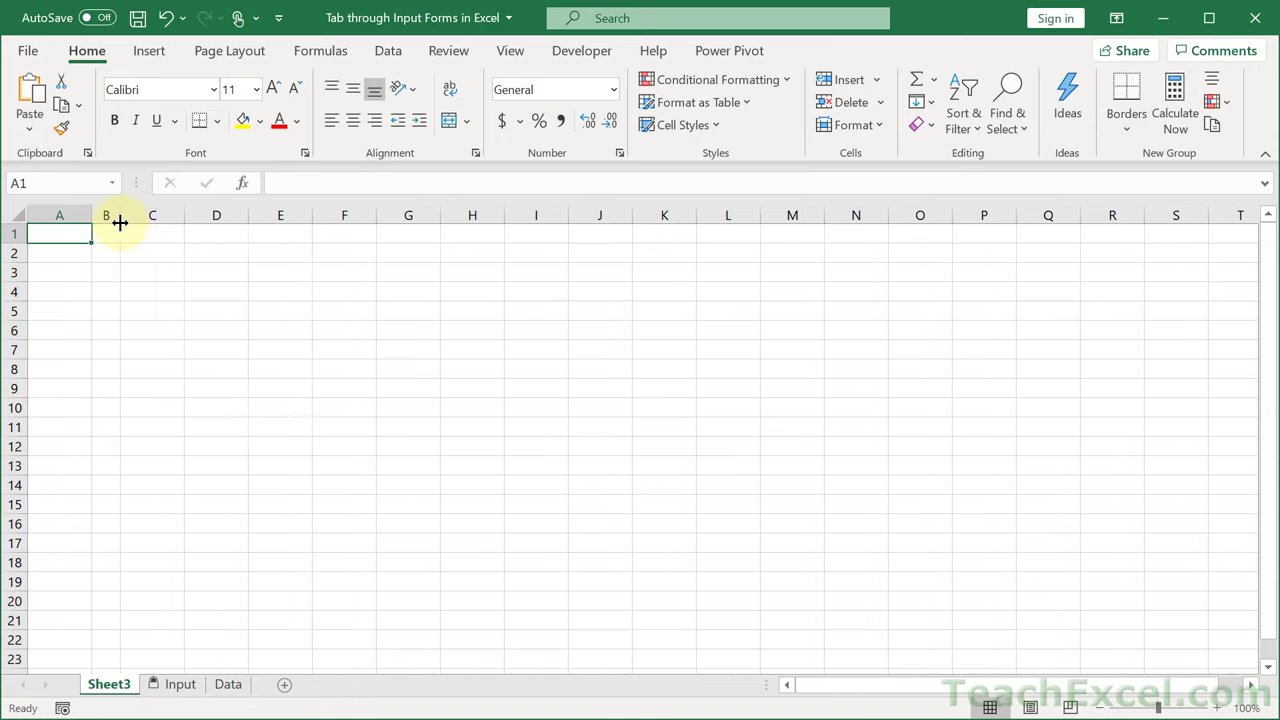
pyautogui.click(105, 290)
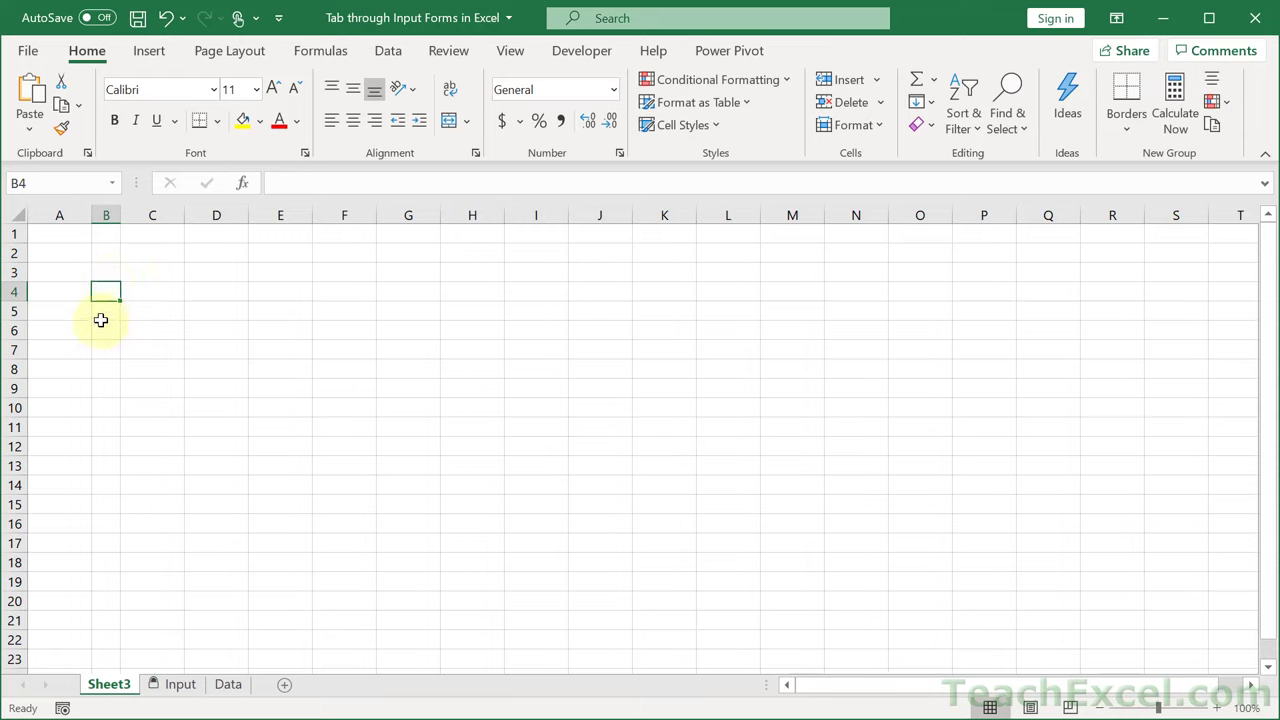
pyautogui.moveTo(152, 272); pyautogui.dragTo(206, 266)
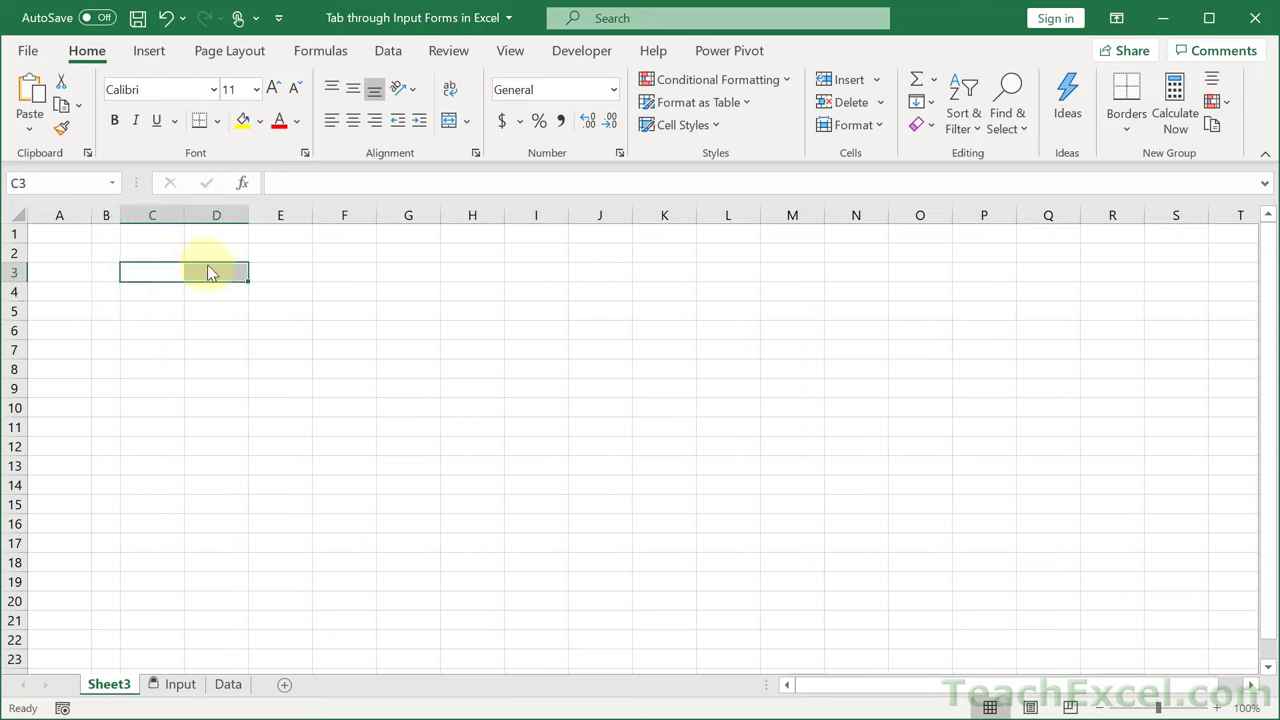
pyautogui.click(207, 271)
pyautogui.click(264, 271)
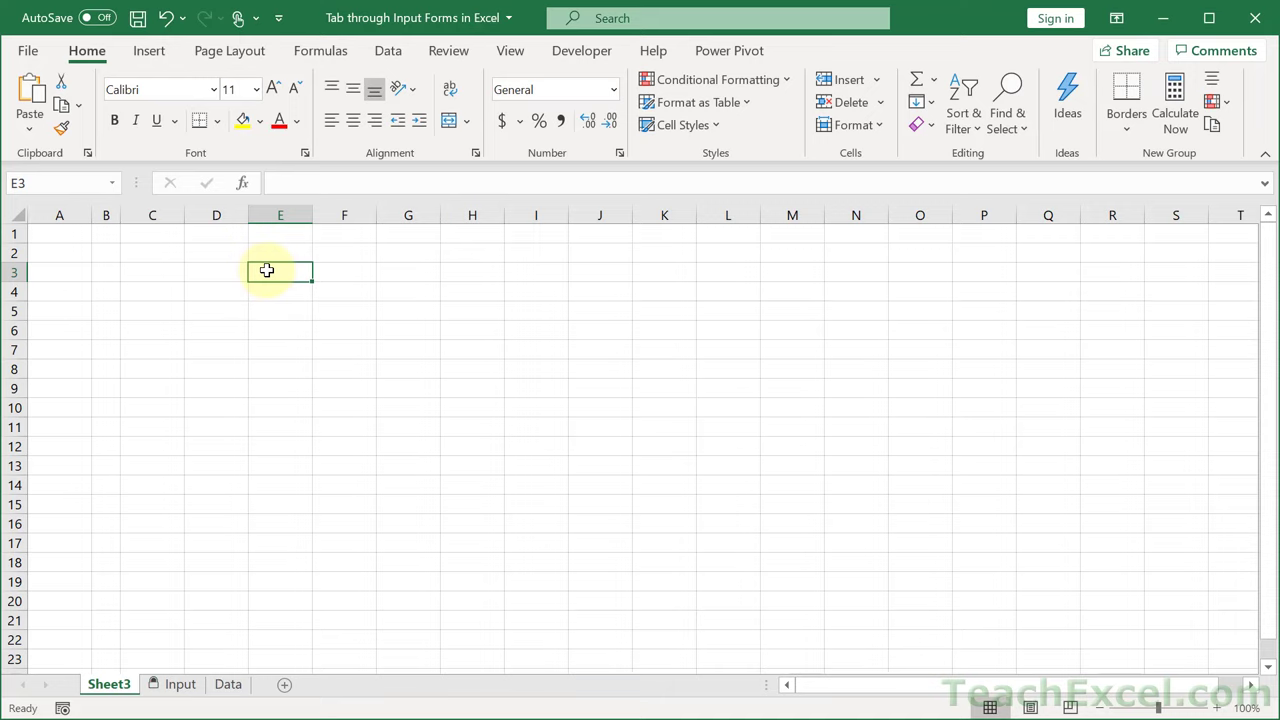
pyautogui.click(355, 271)
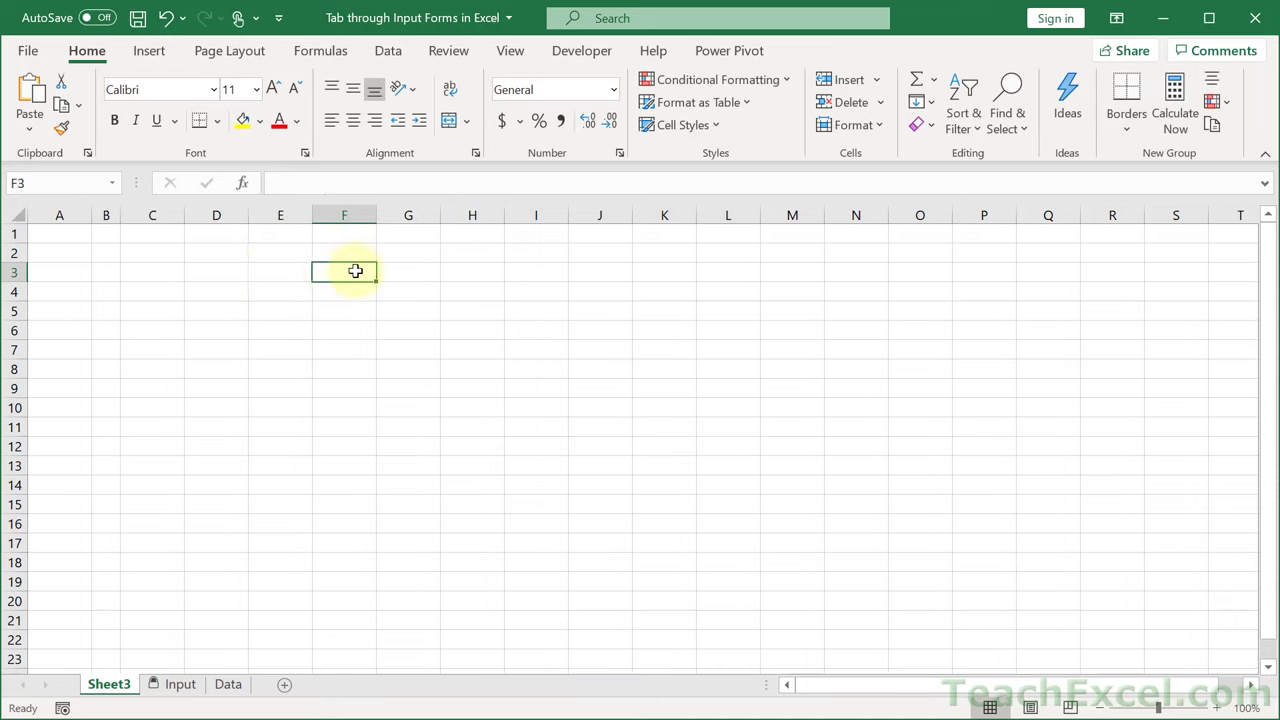
pyautogui.click(412, 271)
pyautogui.click(478, 271)
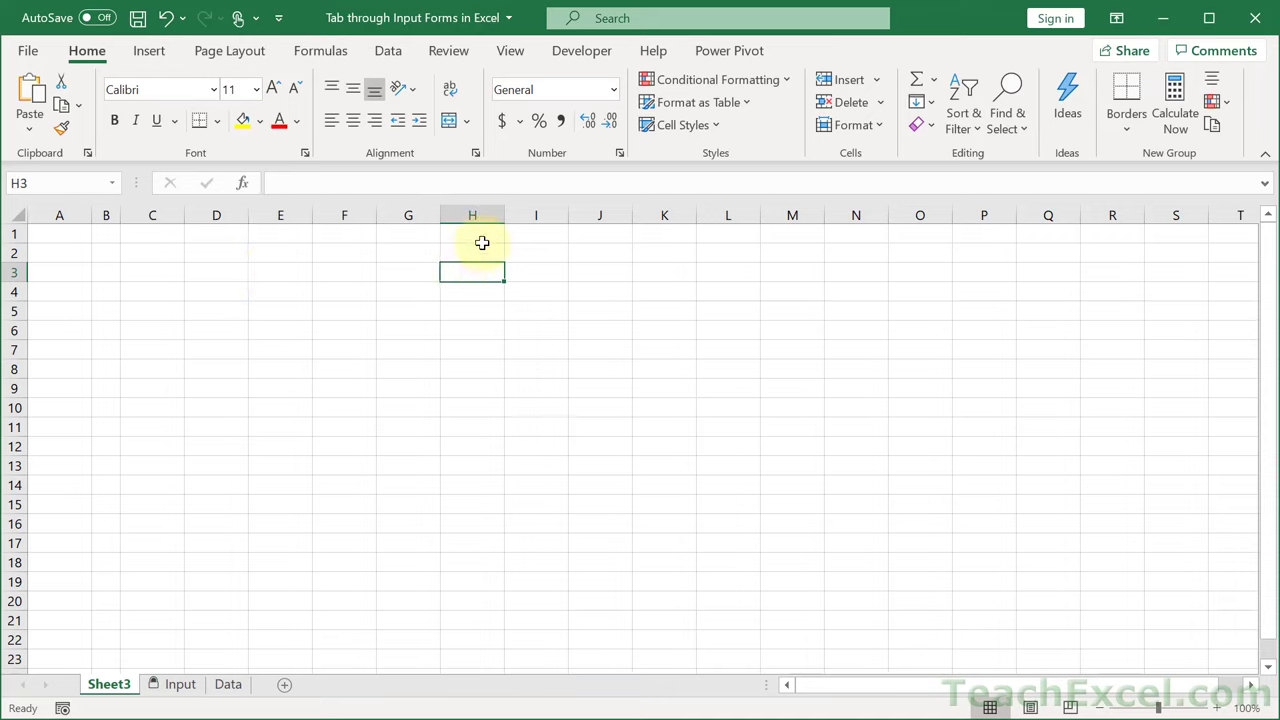
pyautogui.moveTo(504, 213); pyautogui.dragTo(477, 215)
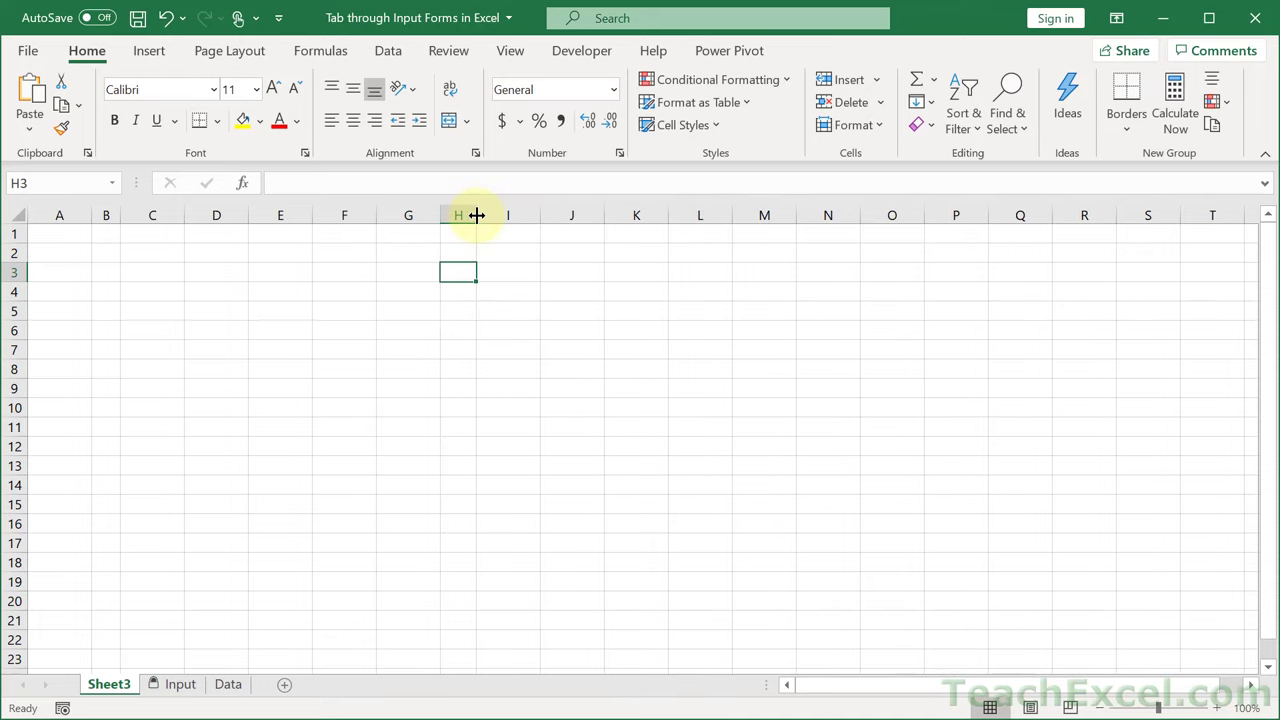
pyautogui.click(455, 214)
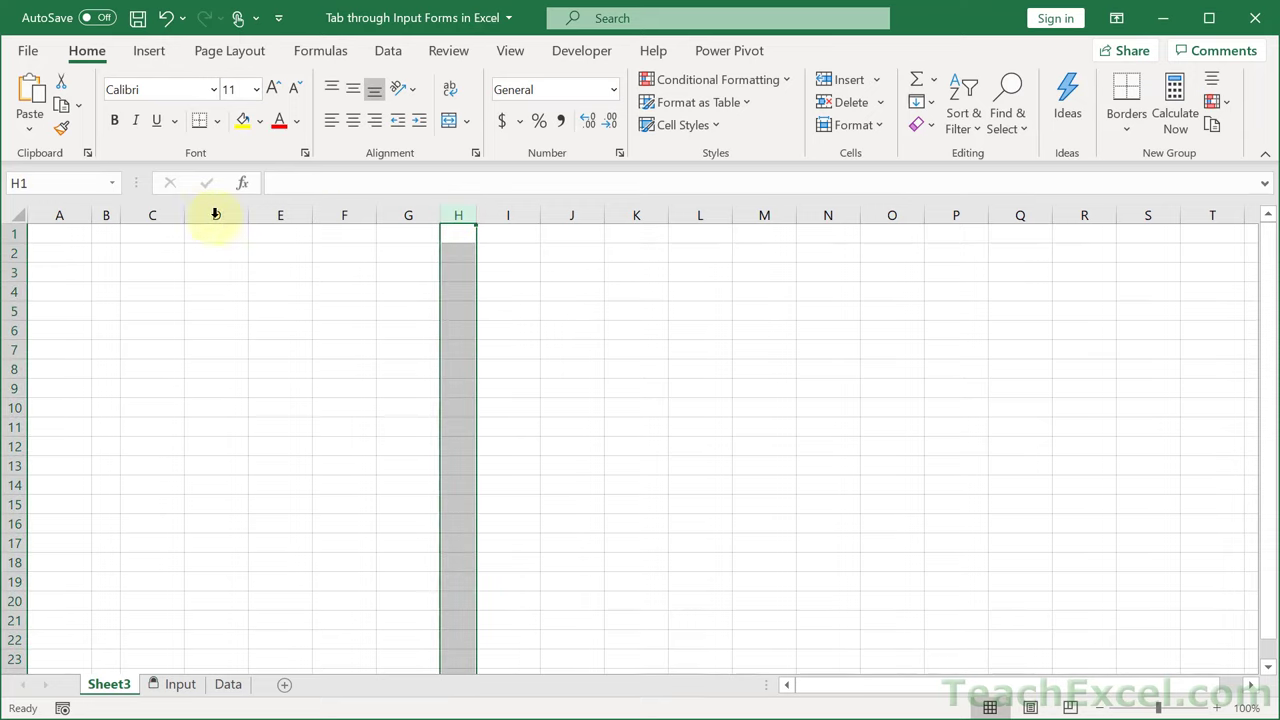
pyautogui.keyDown('ctrl'); pyautogui.click(107, 207); pyautogui.keyUp('ctrl')
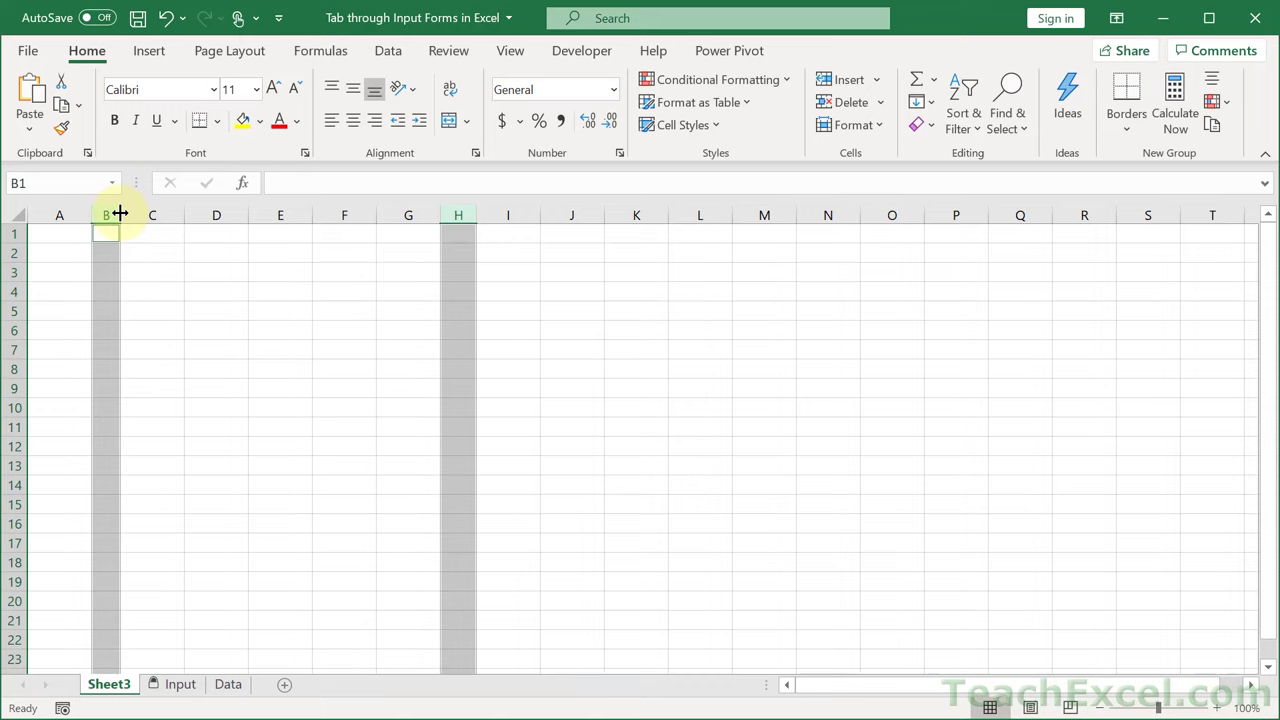
pyautogui.moveTo(120, 213); pyautogui.dragTo(112, 213)
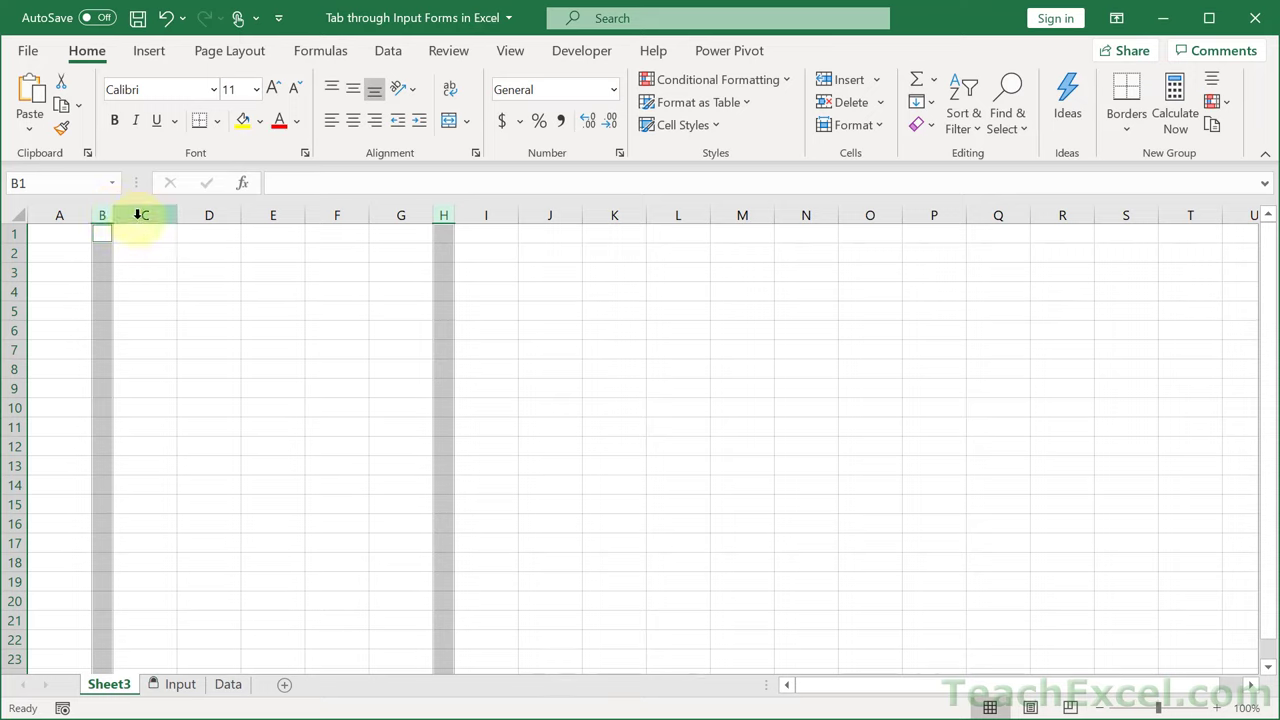
# Narrow columns C and G together to an equal width, about two thirds of the default.
pyautogui.click(138, 213)
pyautogui.keyDown('ctrl'); pyautogui.click(390, 210); pyautogui.keyUp('ctrl')
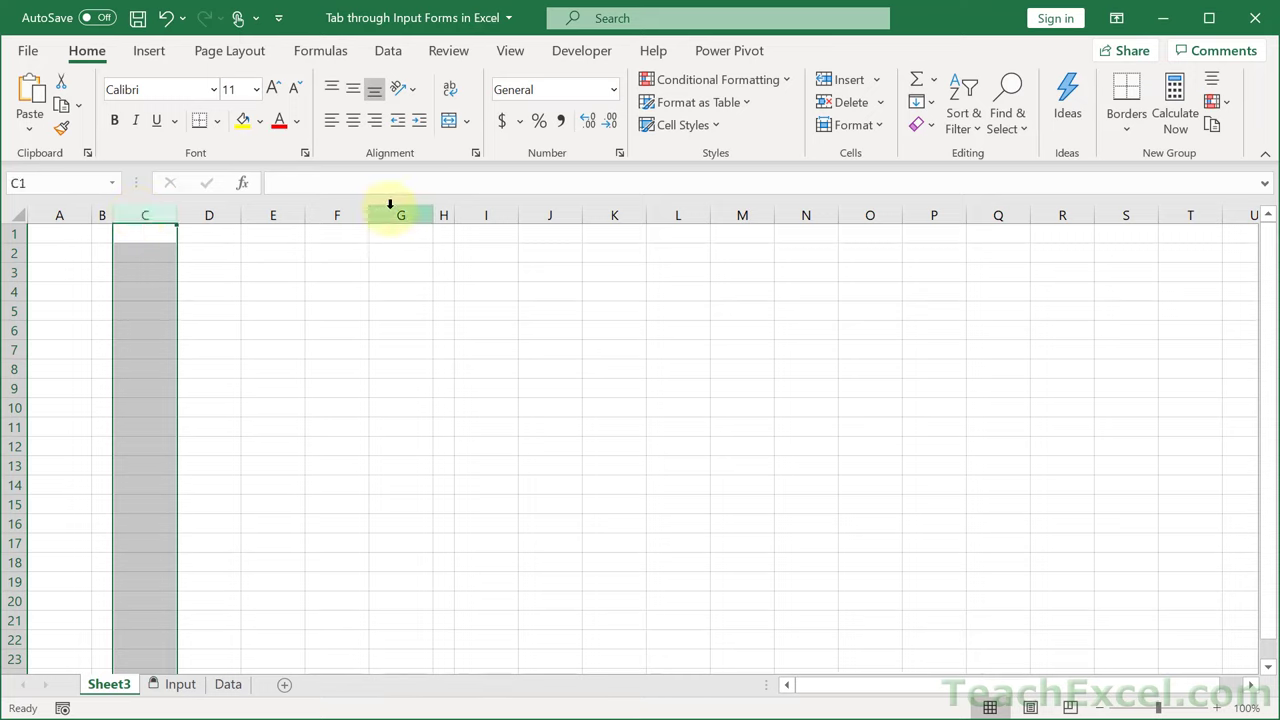
pyautogui.keyDown('ctrl'); pyautogui.click(390, 207); pyautogui.keyUp('ctrl')
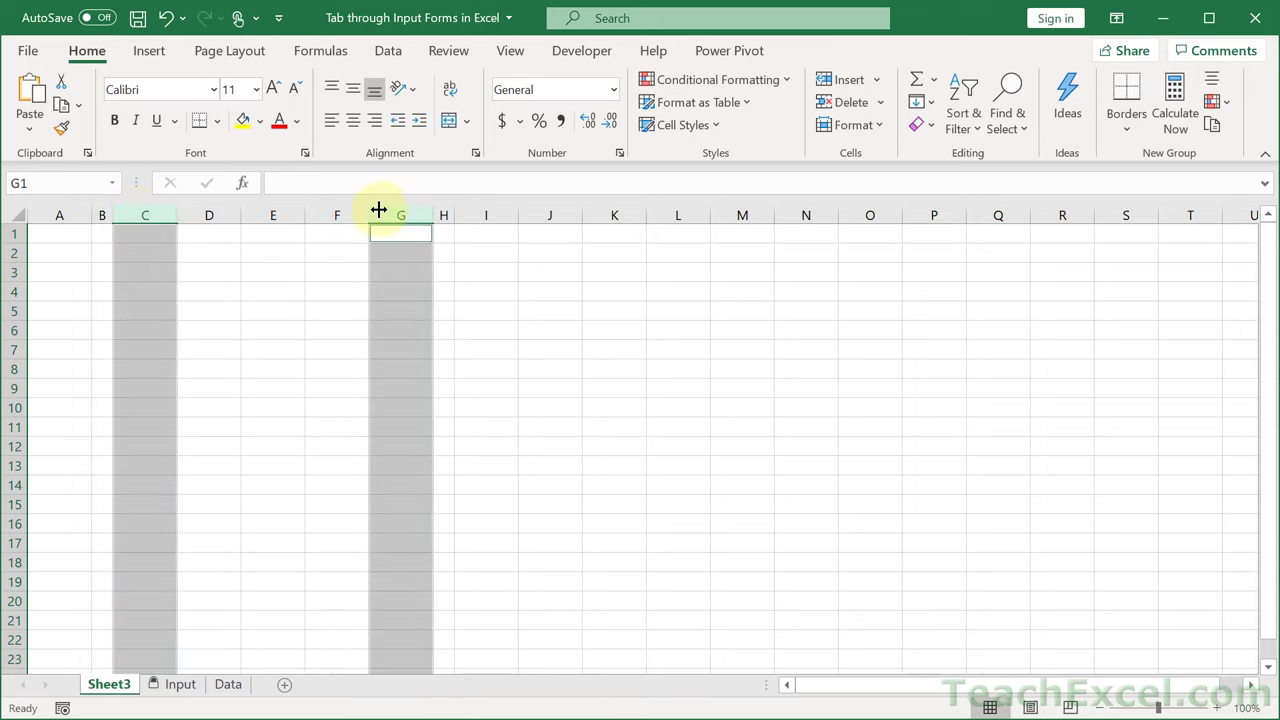
pyautogui.moveTo(426, 206)
pyautogui.mouseDown()
pyautogui.moveTo(399, 213)
pyautogui.moveTo(410, 213)
pyautogui.mouseUp()
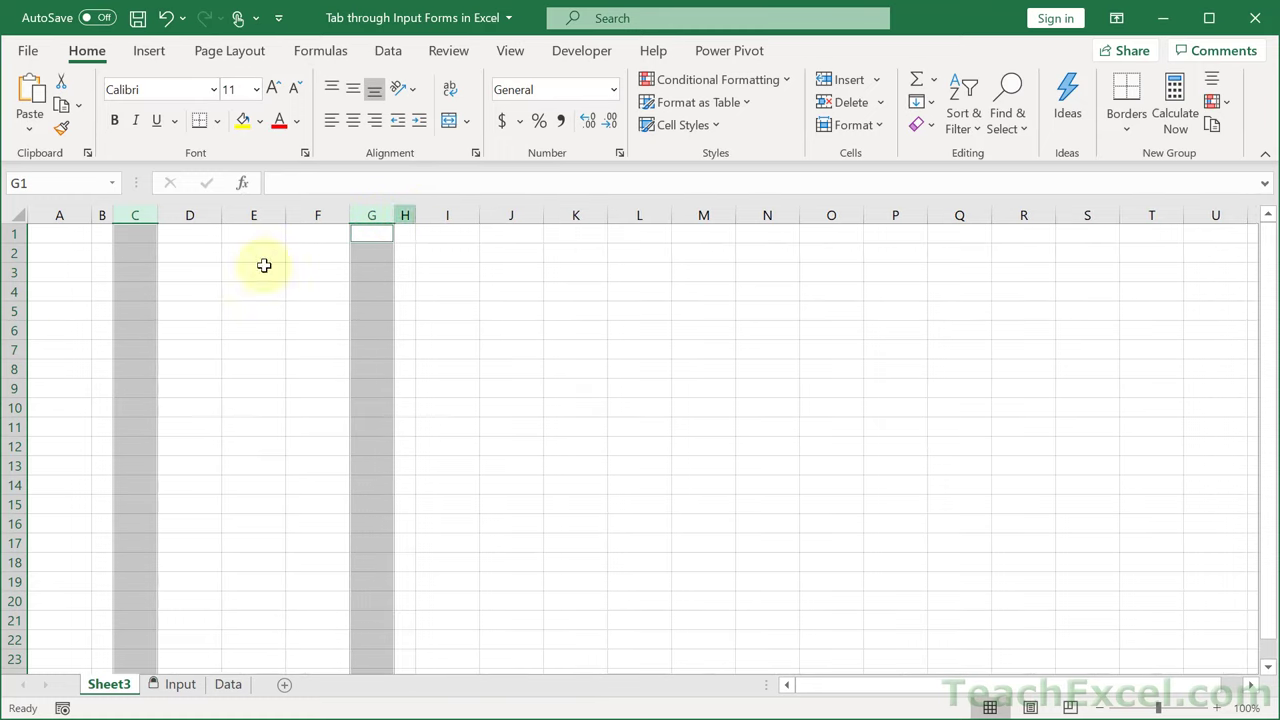
# Enter the form labels Part in D3, Type in D5 and Value in D7.
pyautogui.click(105, 254)
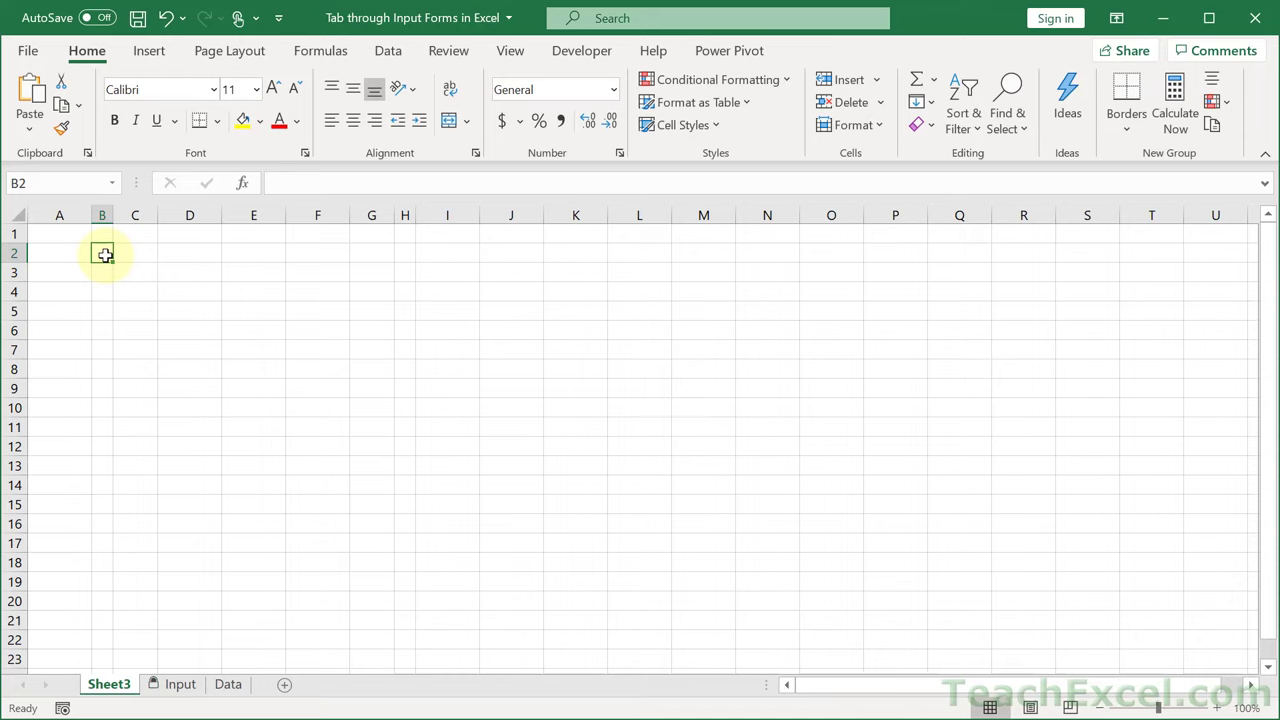
pyautogui.click(181, 269)
pyautogui.write('Par')
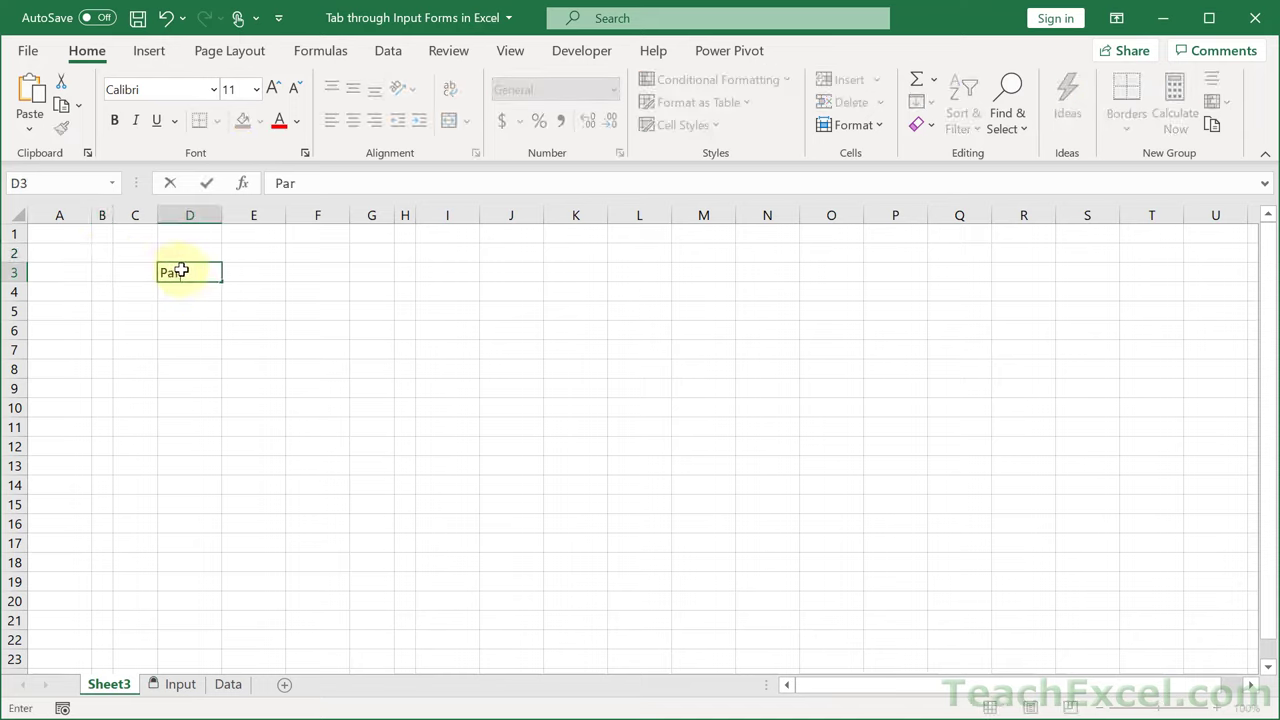
pyautogui.press('Return')
pyautogui.press('Return')
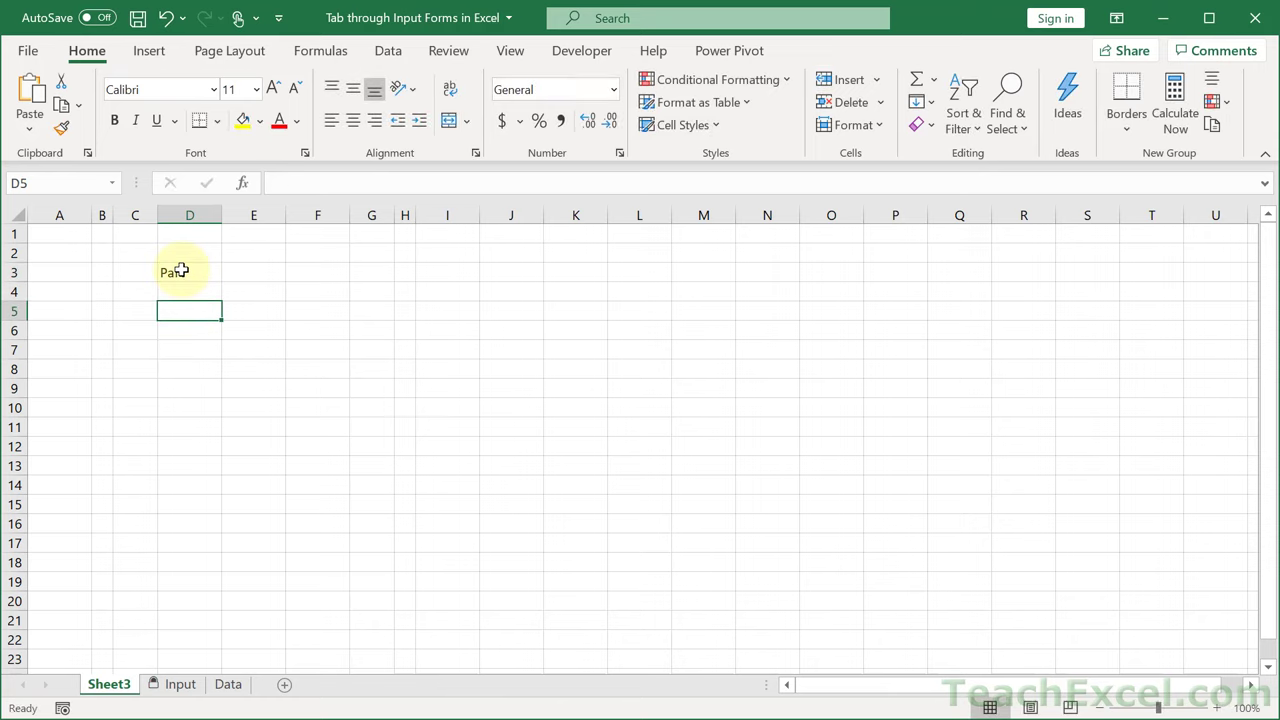
pyautogui.write('Type')
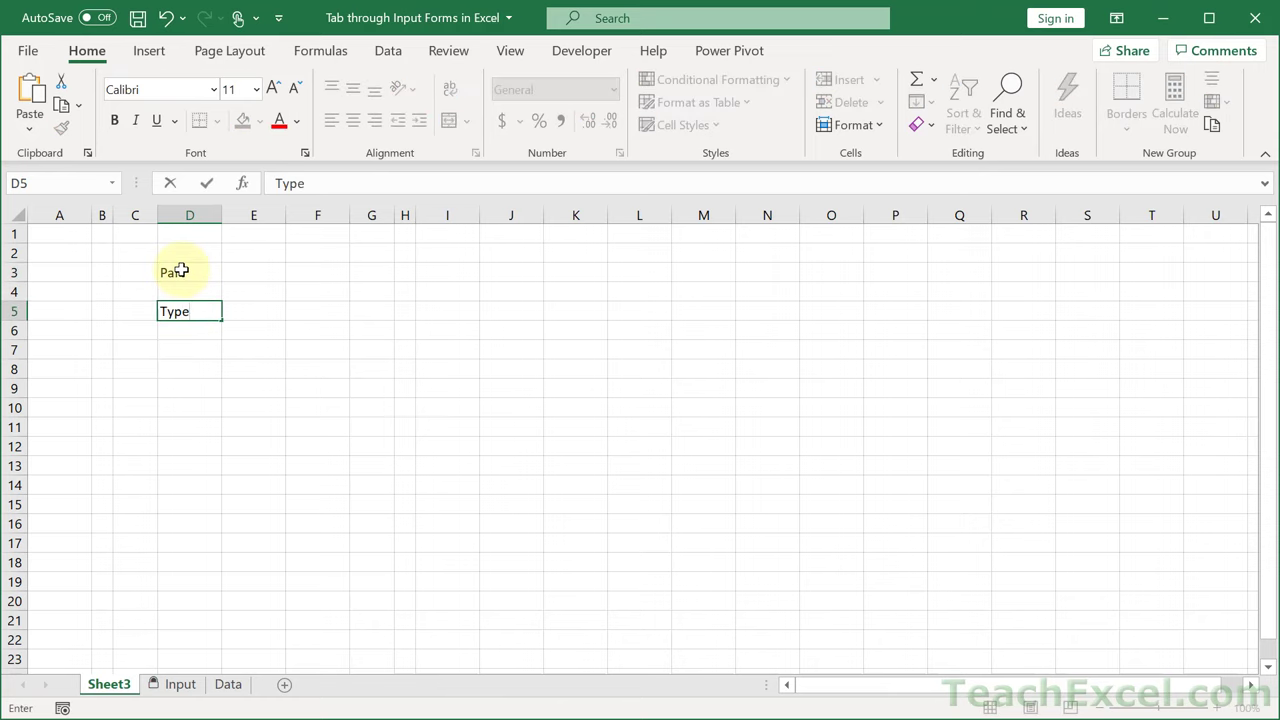
pyautogui.press('Return')
pyautogui.press('Return')
pyautogui.write('Value')
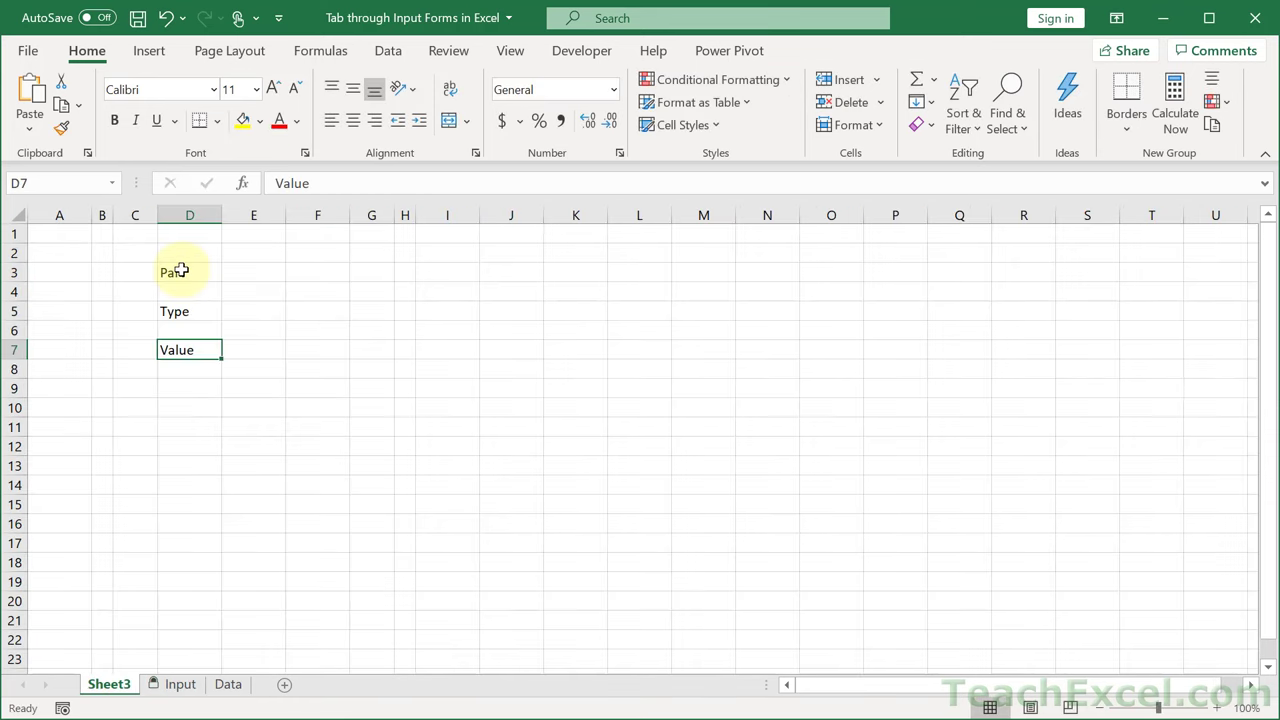
# Make the Part, Type and Value labels bold.
pyautogui.keyDown('ctrl'); pyautogui.click(203, 310); pyautogui.keyUp('ctrl')
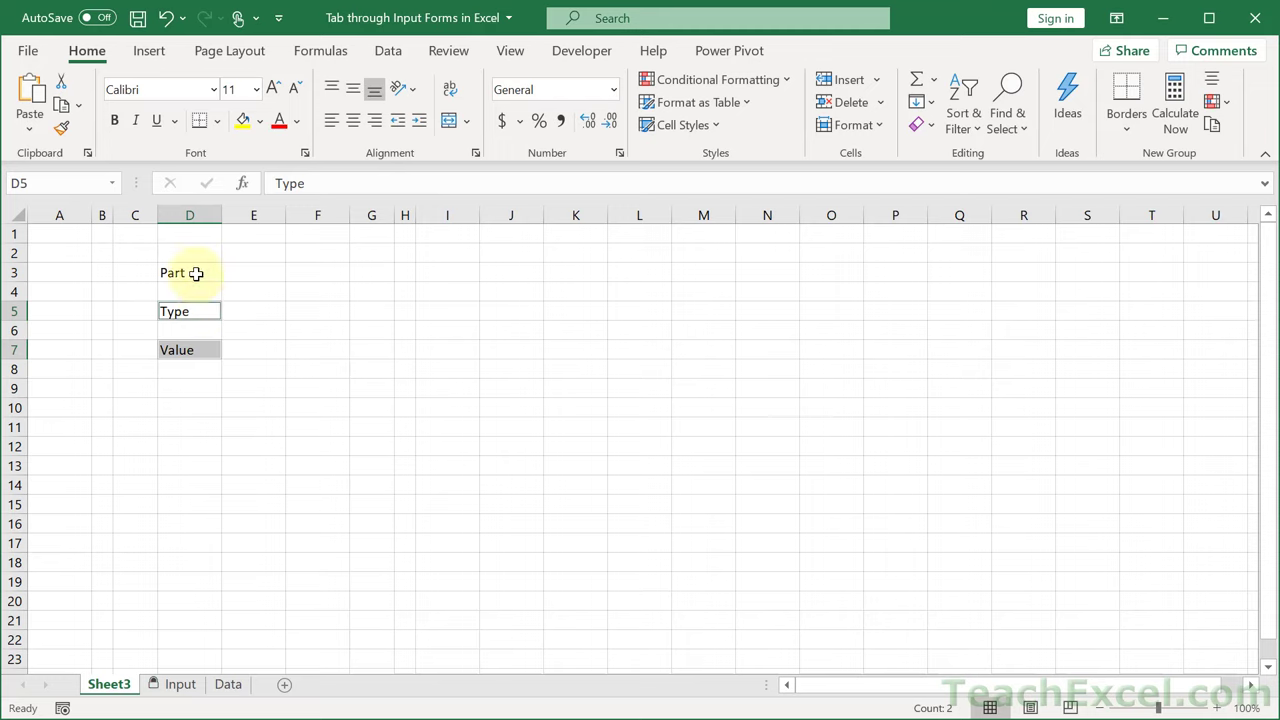
pyautogui.keyDown('ctrl'); pyautogui.click(196, 273); pyautogui.keyUp('ctrl')
pyautogui.hotkey('ctrl', 'b')
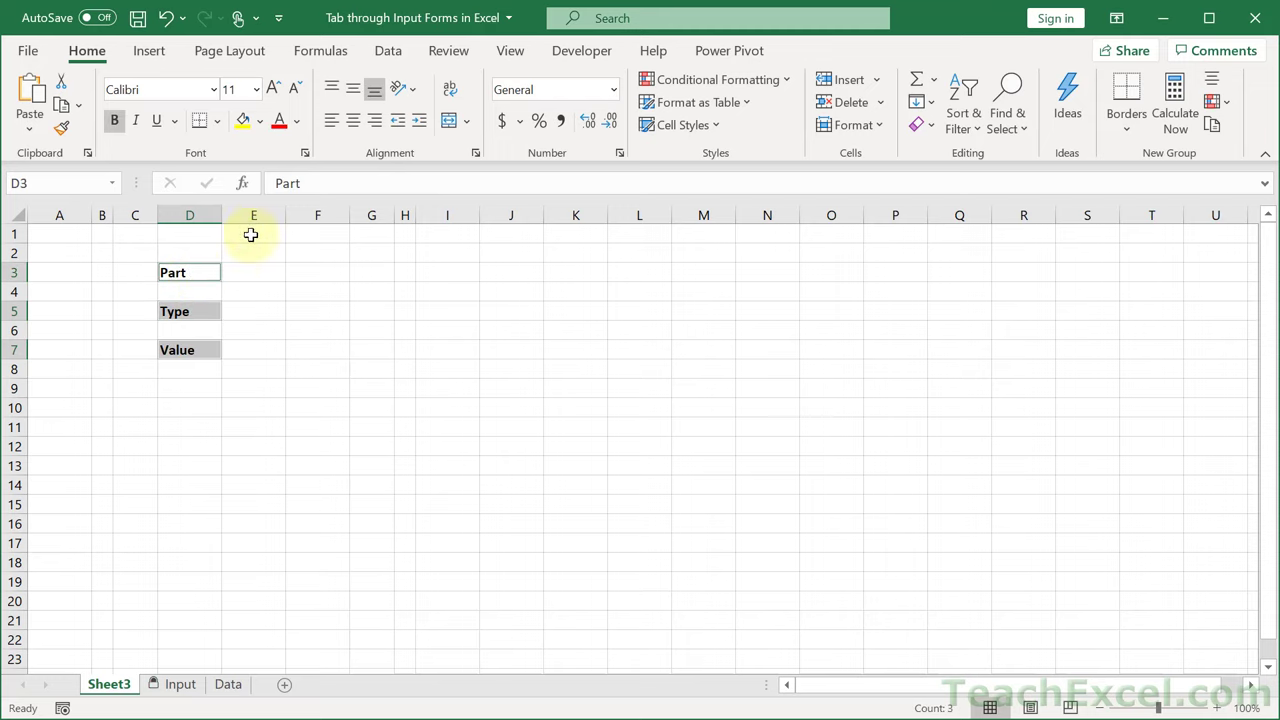
# Narrow column E to about half the default width as the gap between the labels and the input cells in column F.
pyautogui.moveTo(272, 215); pyautogui.dragTo(255, 215)
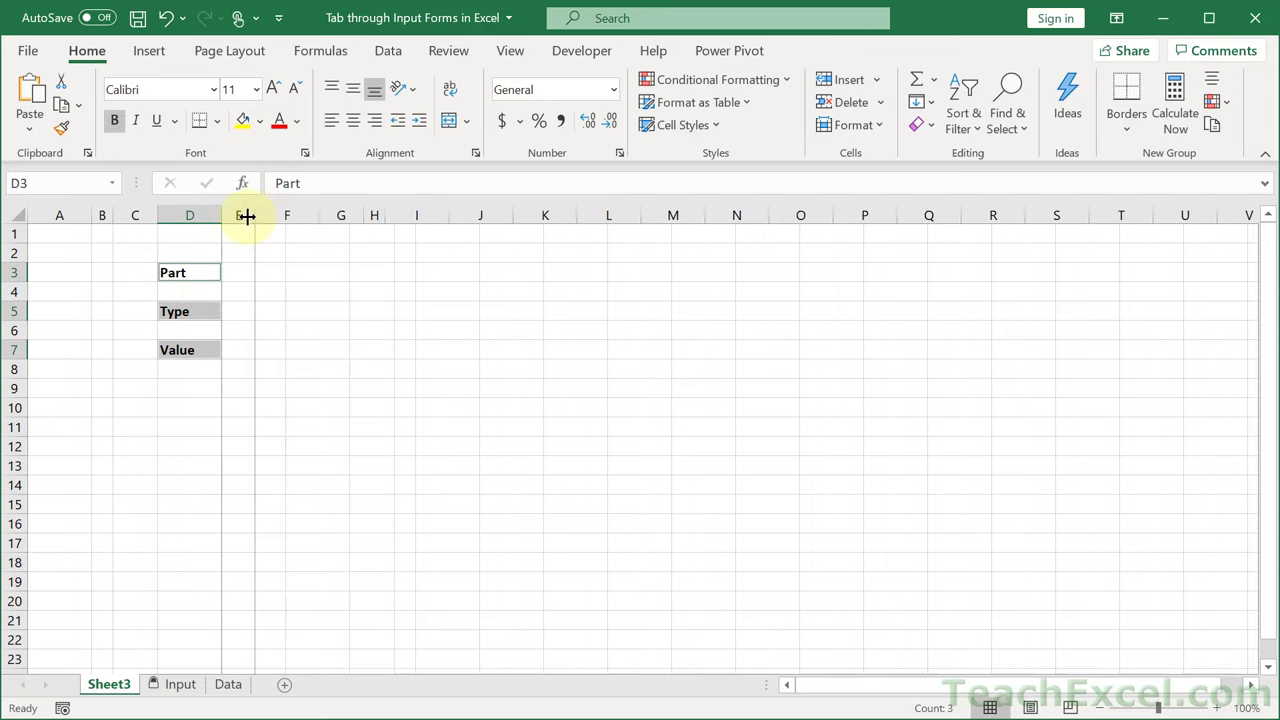
pyautogui.click(281, 273)
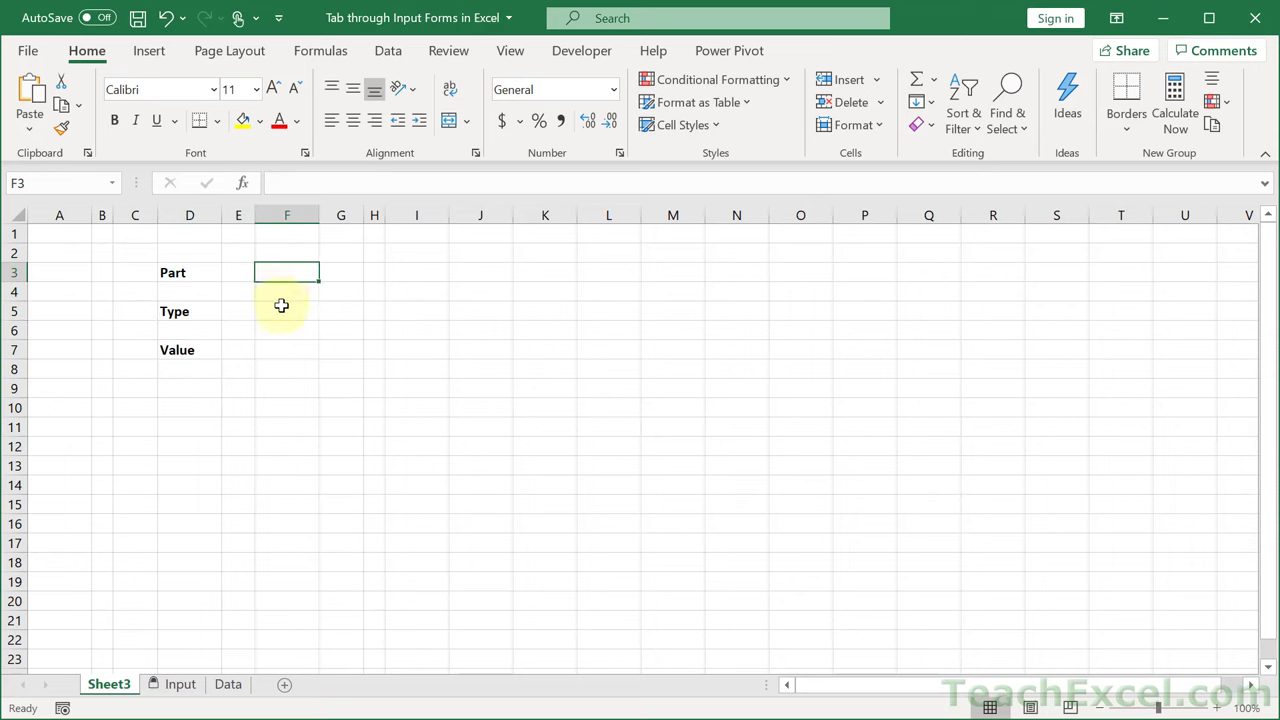
pyautogui.moveTo(283, 311); pyautogui.dragTo(283, 349)
pyautogui.click(283, 349)
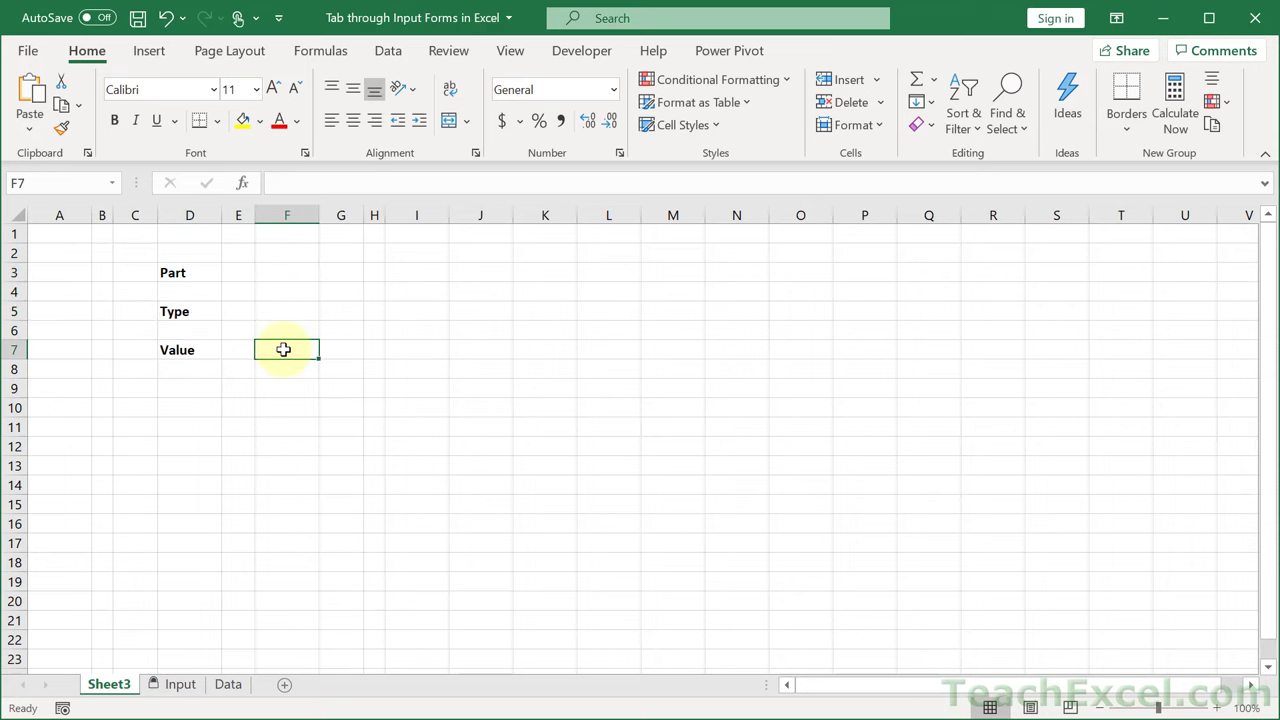
# Draw a rounded rectangle about 1.7" wide and 0.34" high below the Value label and give it the text Save.
pyautogui.click(175, 385)
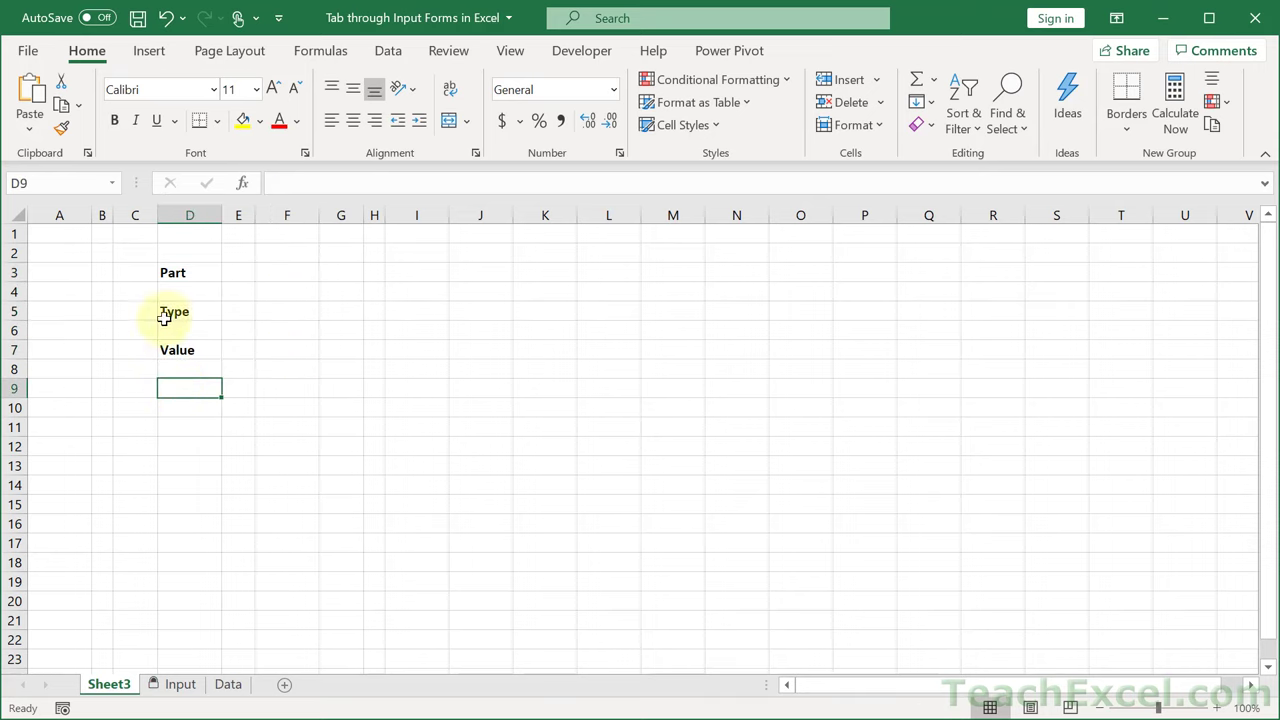
pyautogui.click(155, 54)
pyautogui.click(252, 95)
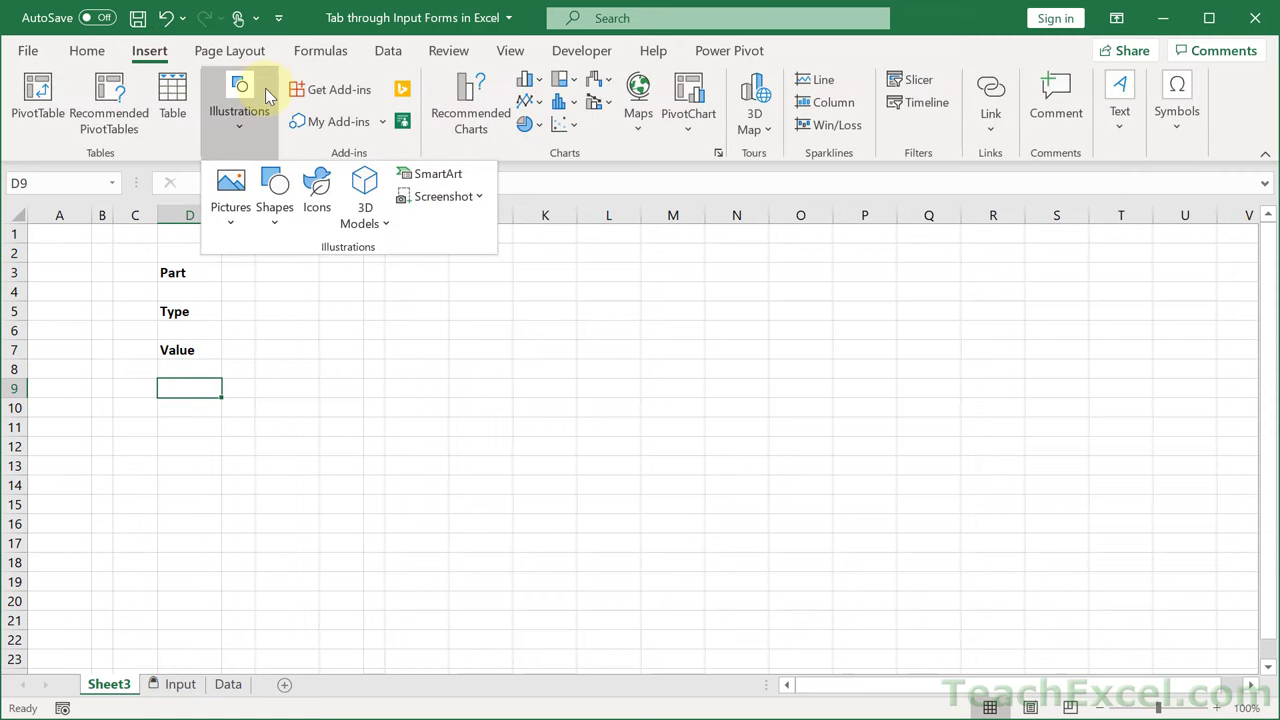
pyautogui.click(265, 205)
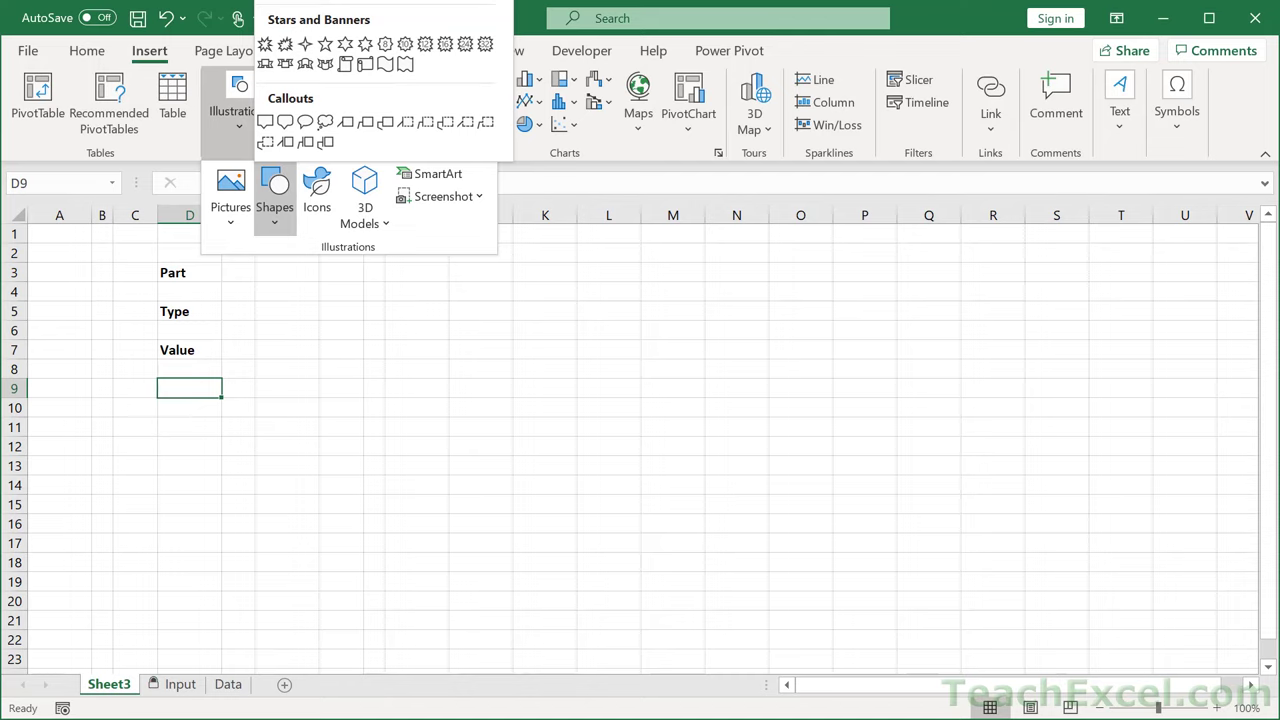
pyautogui.click(265, 121)
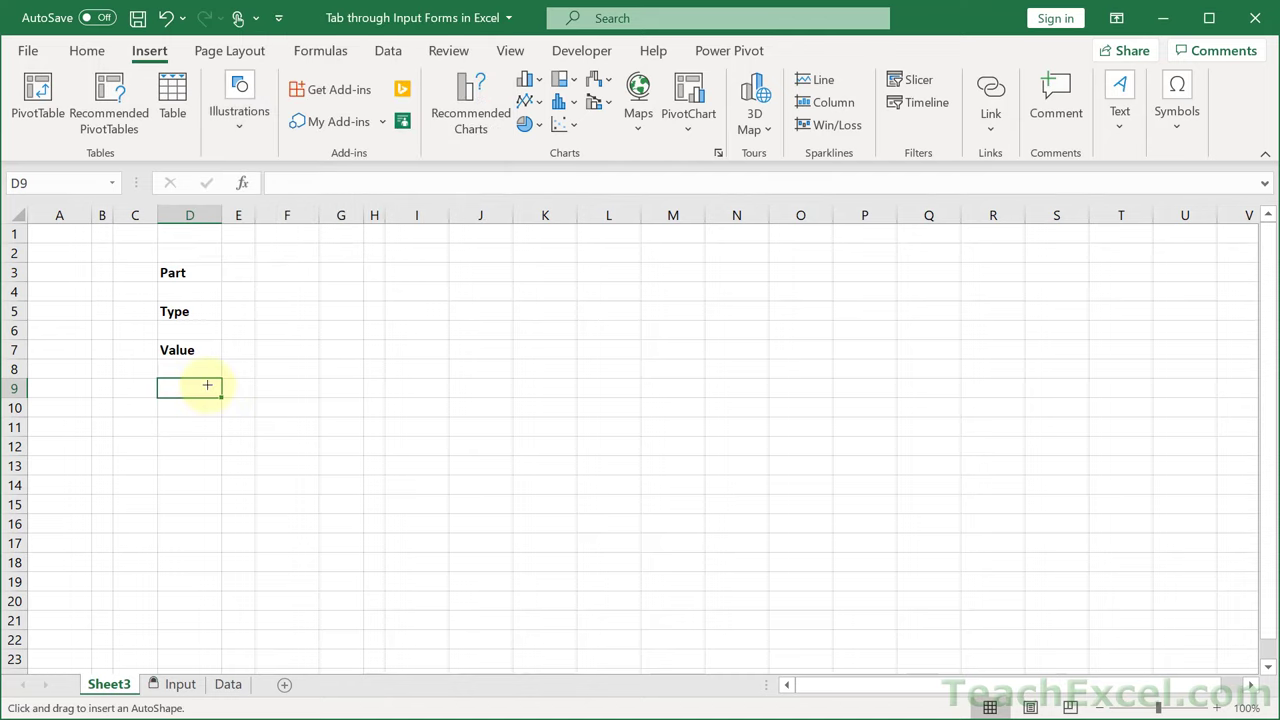
pyautogui.moveTo(161, 385); pyautogui.dragTo(324, 418)
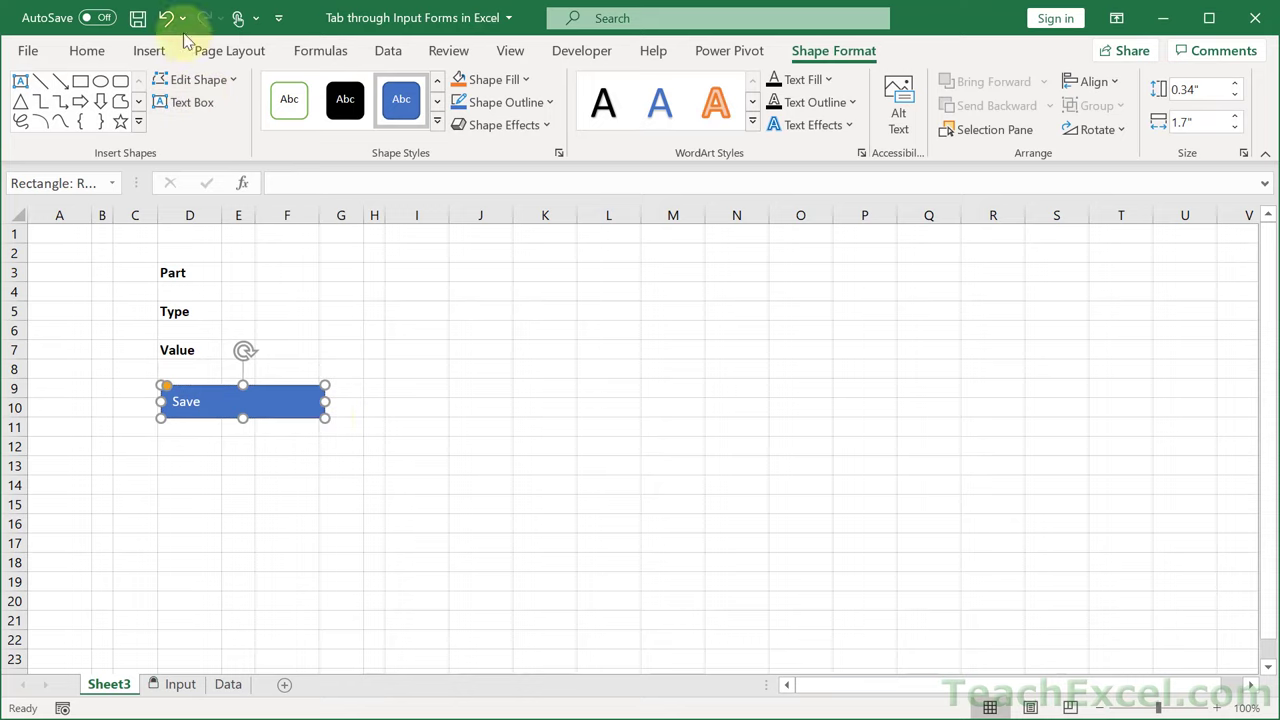
# Centre the Save button's text horizontally and vertically and make it bold.
pyautogui.click(88, 51)
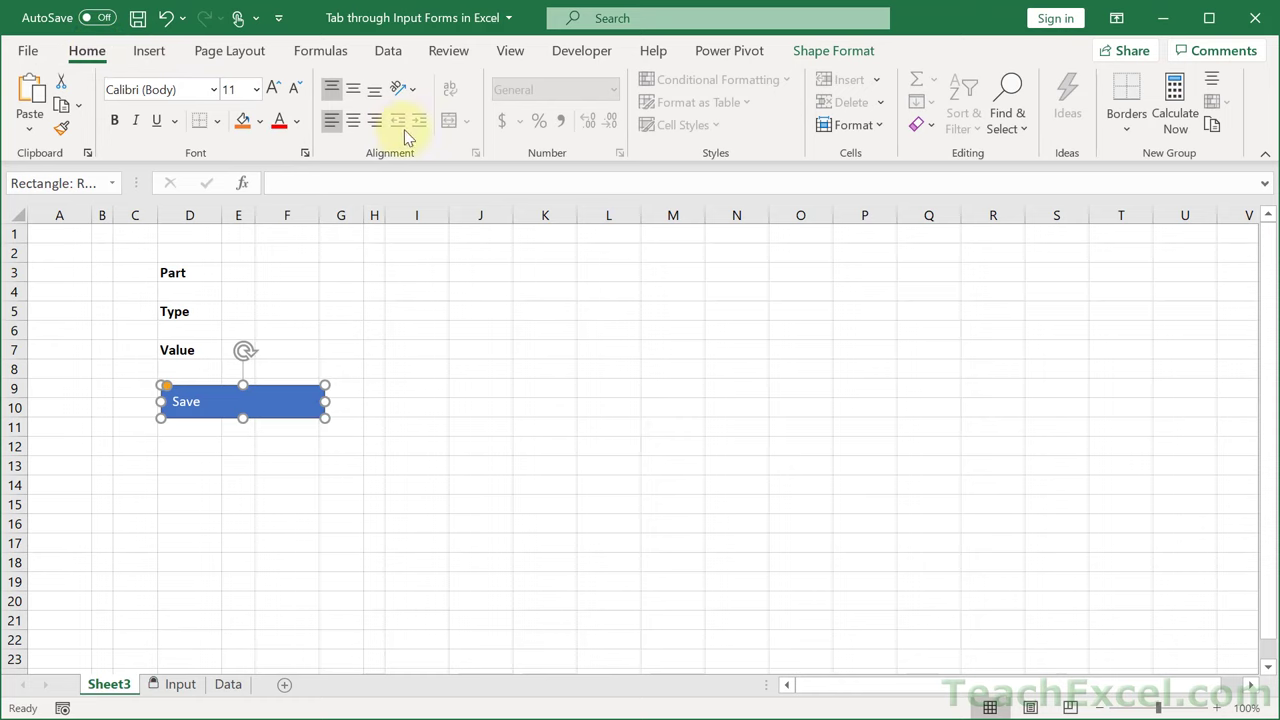
pyautogui.click(353, 120)
pyautogui.click(353, 86)
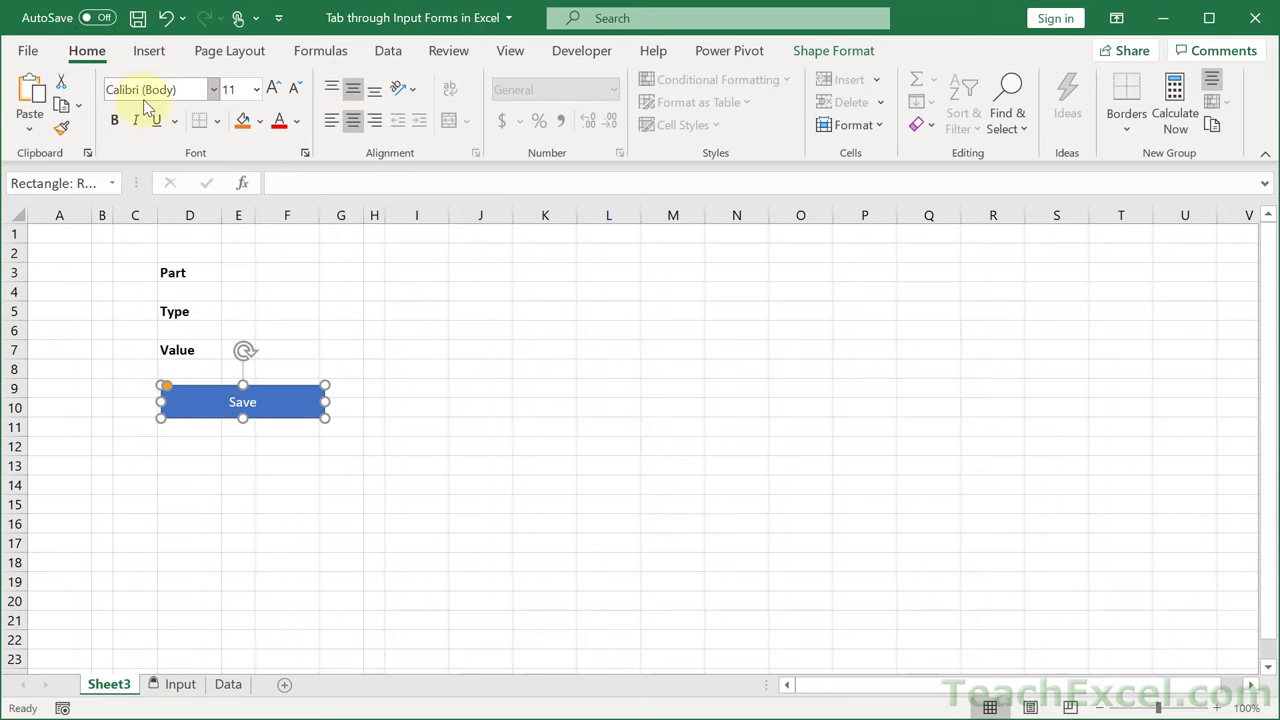
pyautogui.click(113, 125)
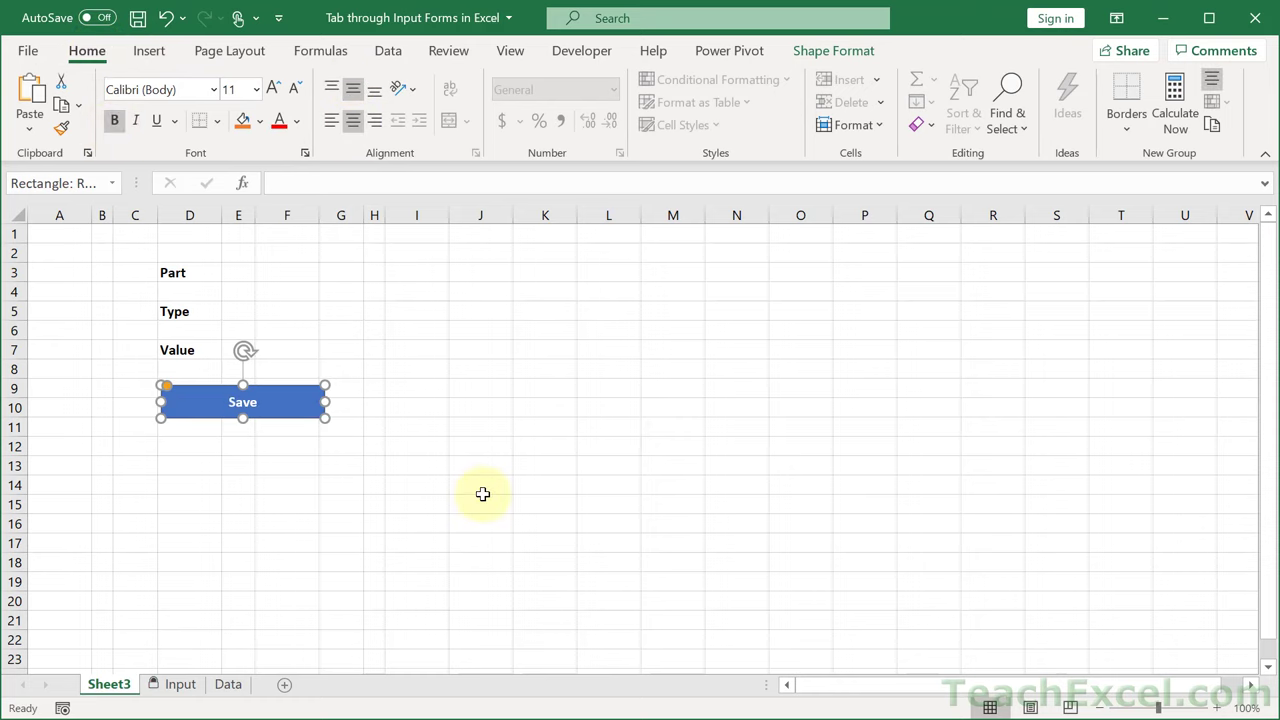
# Set the Save button's properties to "Move but don't size with cells".
pyautogui.rightClick(312, 398)
pyautogui.click(392, 351)
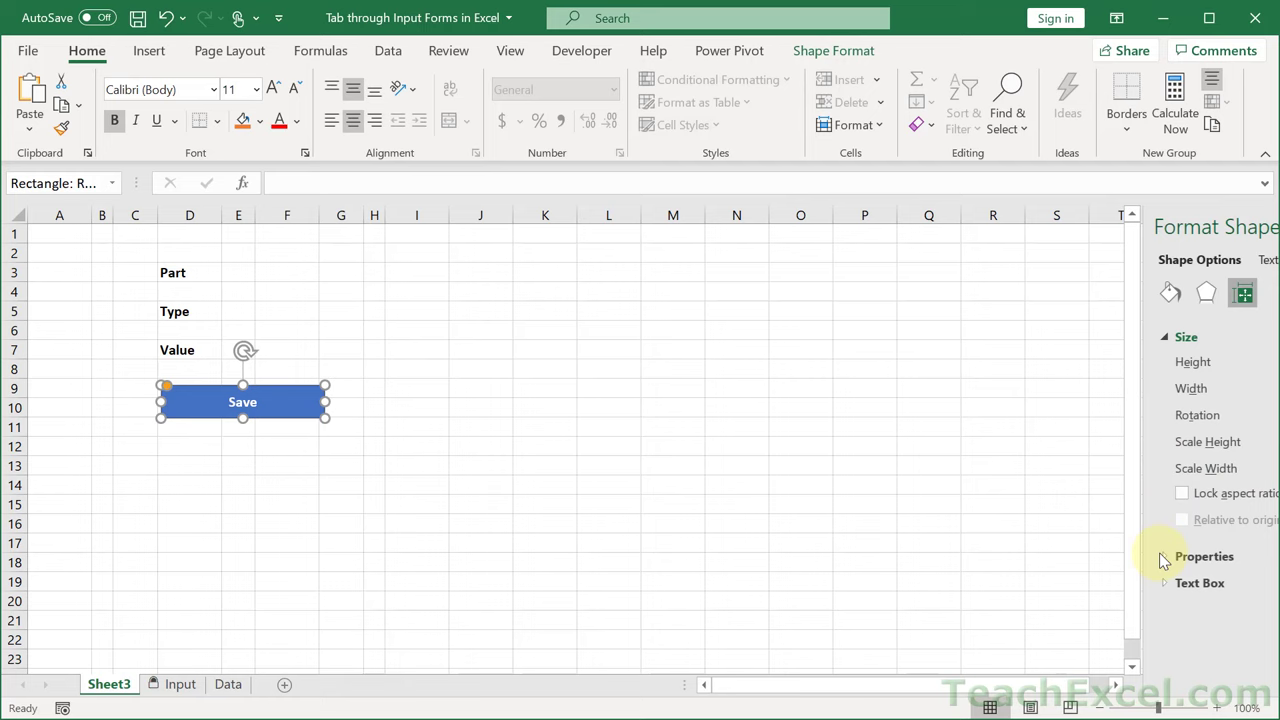
pyautogui.click(1165, 556)
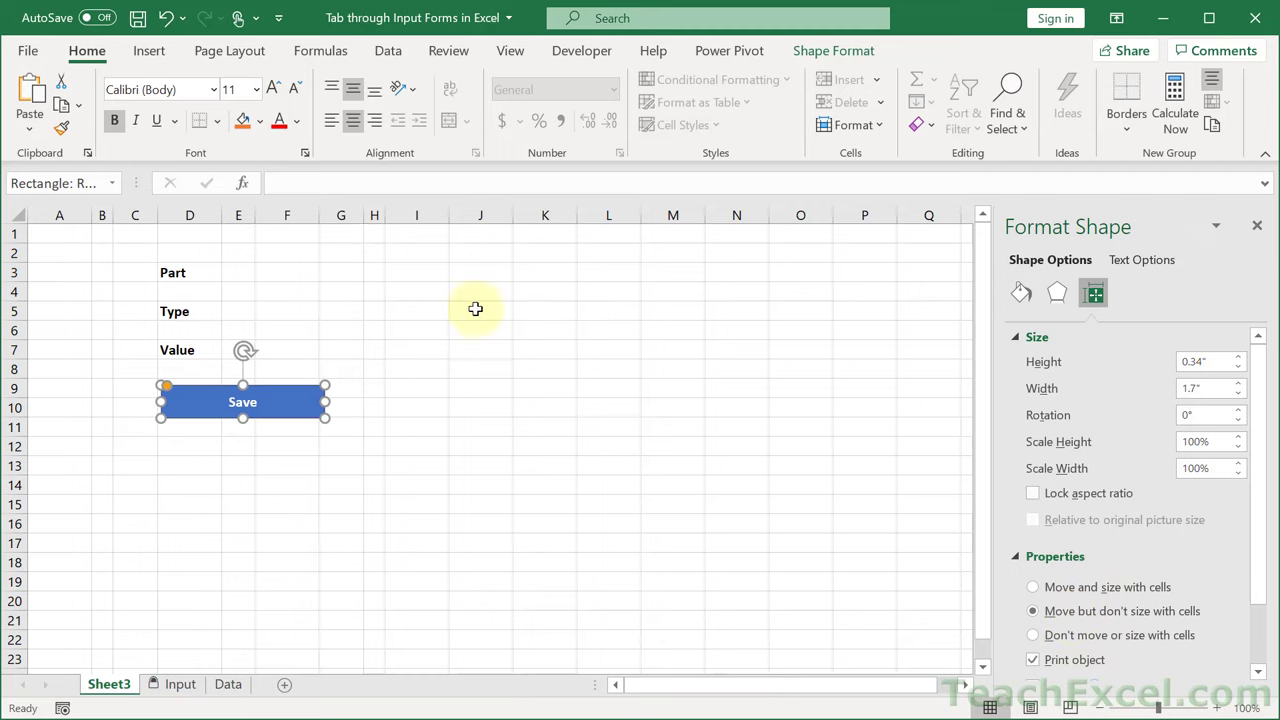
pyautogui.click(1257, 225)
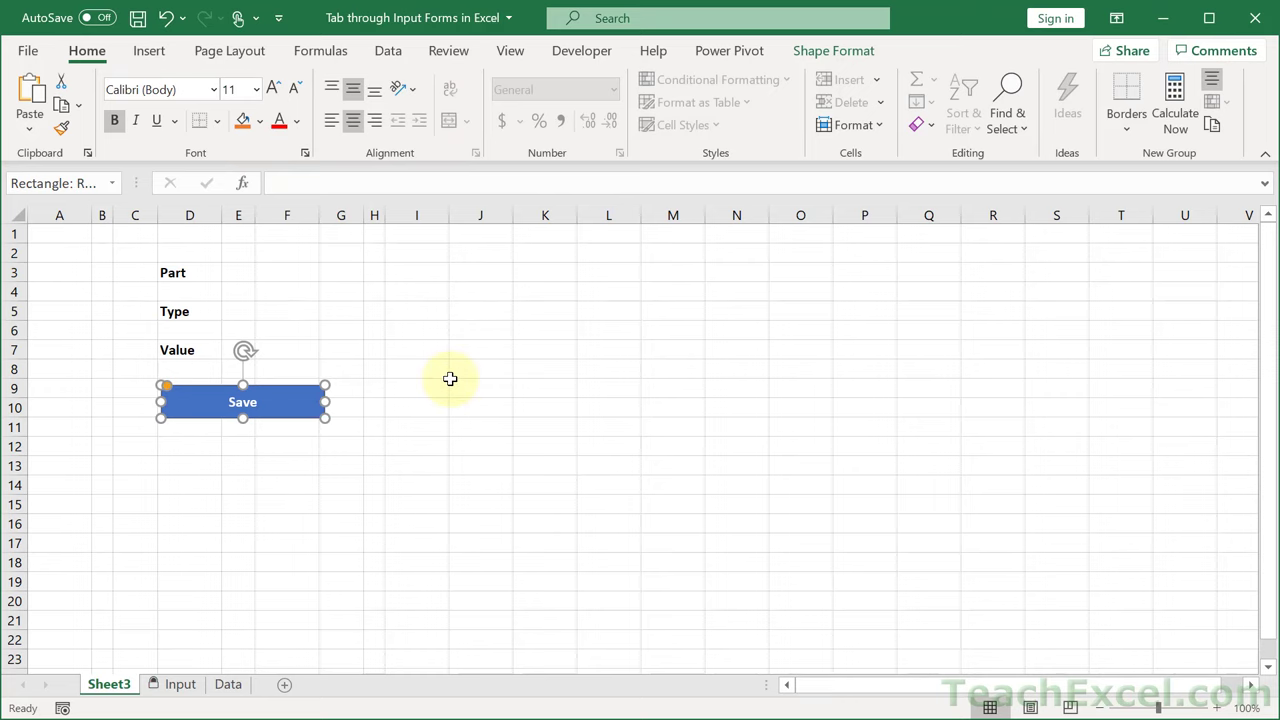
# Give the form area B2:H12 a thin outside border and a light grey fill.
pyautogui.moveTo(104, 253); pyautogui.dragTo(378, 436)
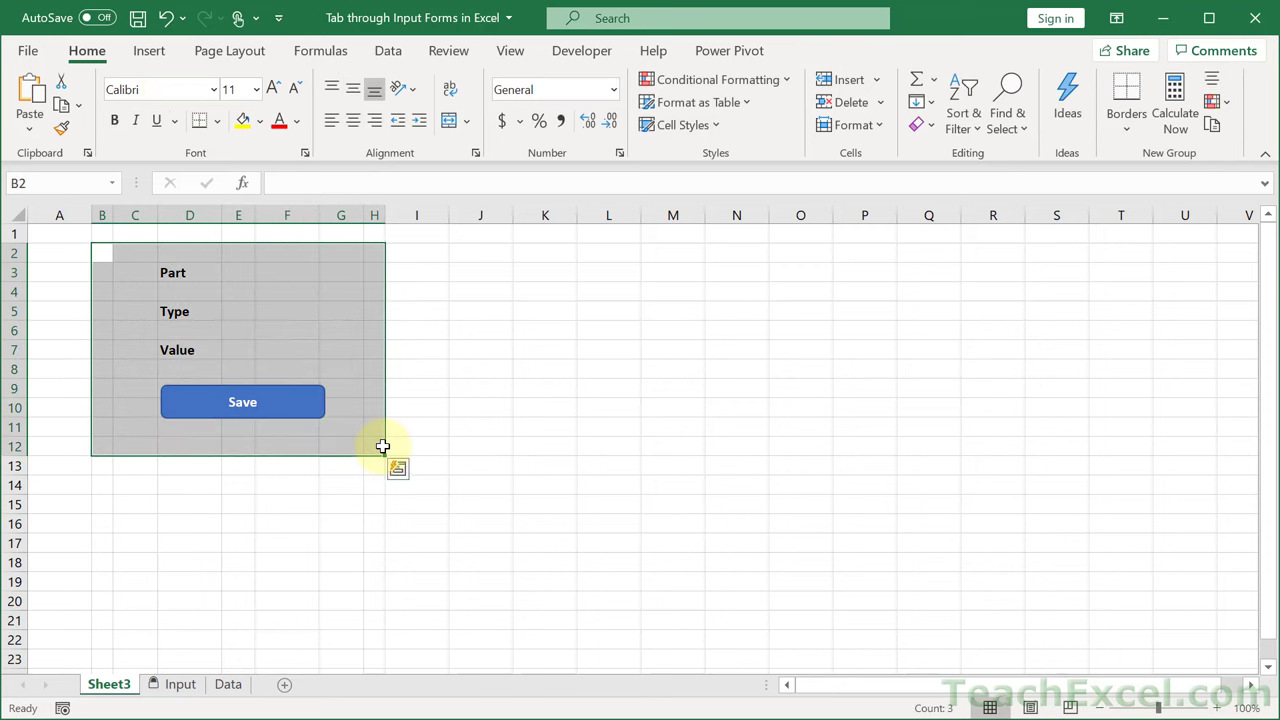
pyautogui.click(218, 125)
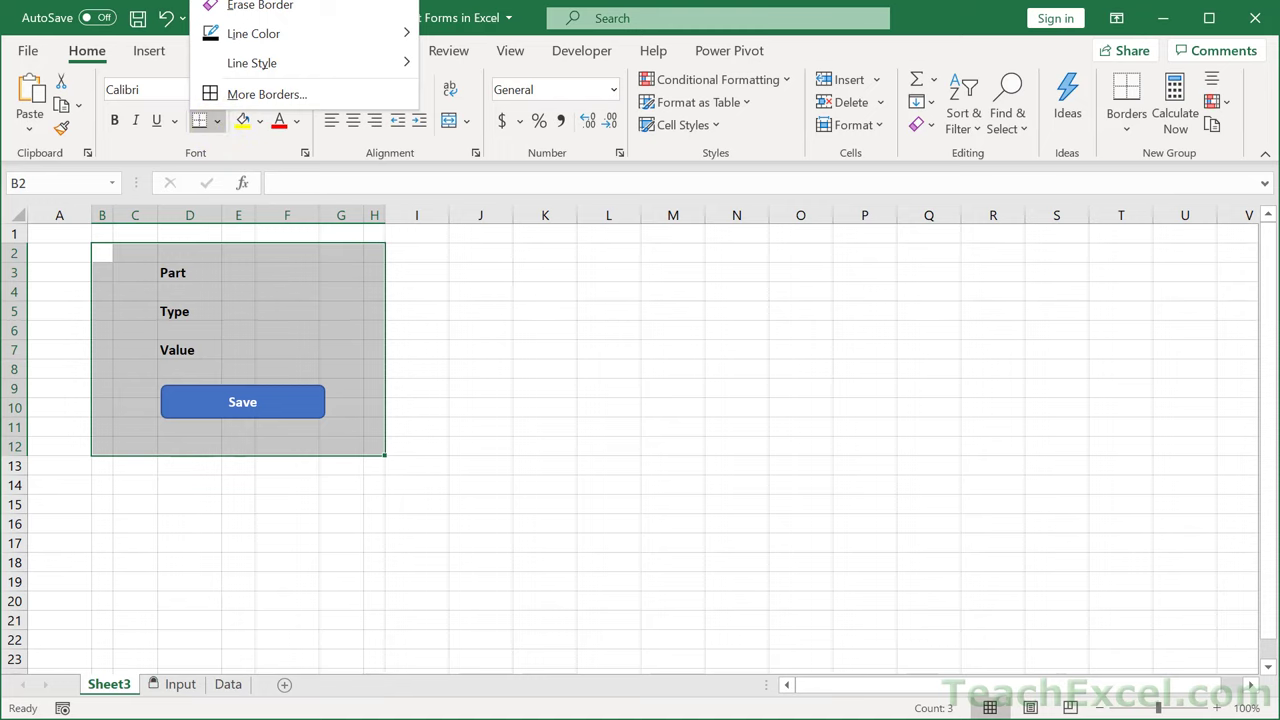
pyautogui.press('Escape')
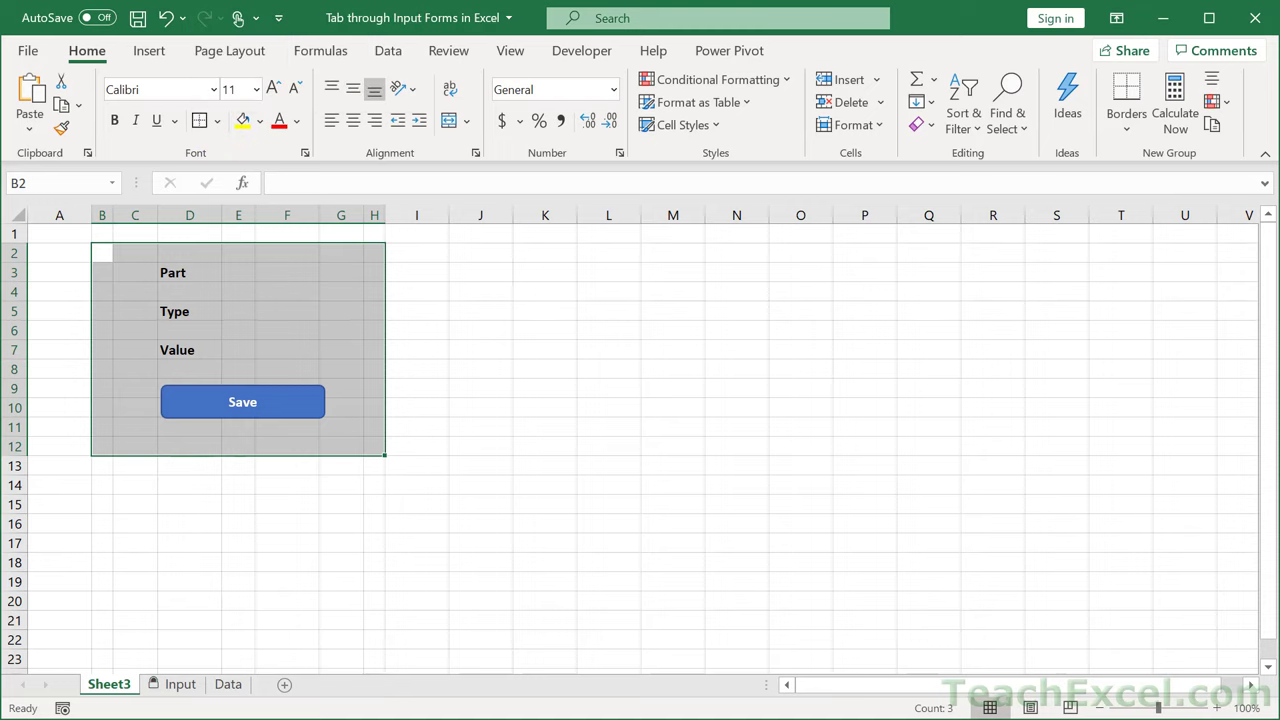
pyautogui.click(264, 121)
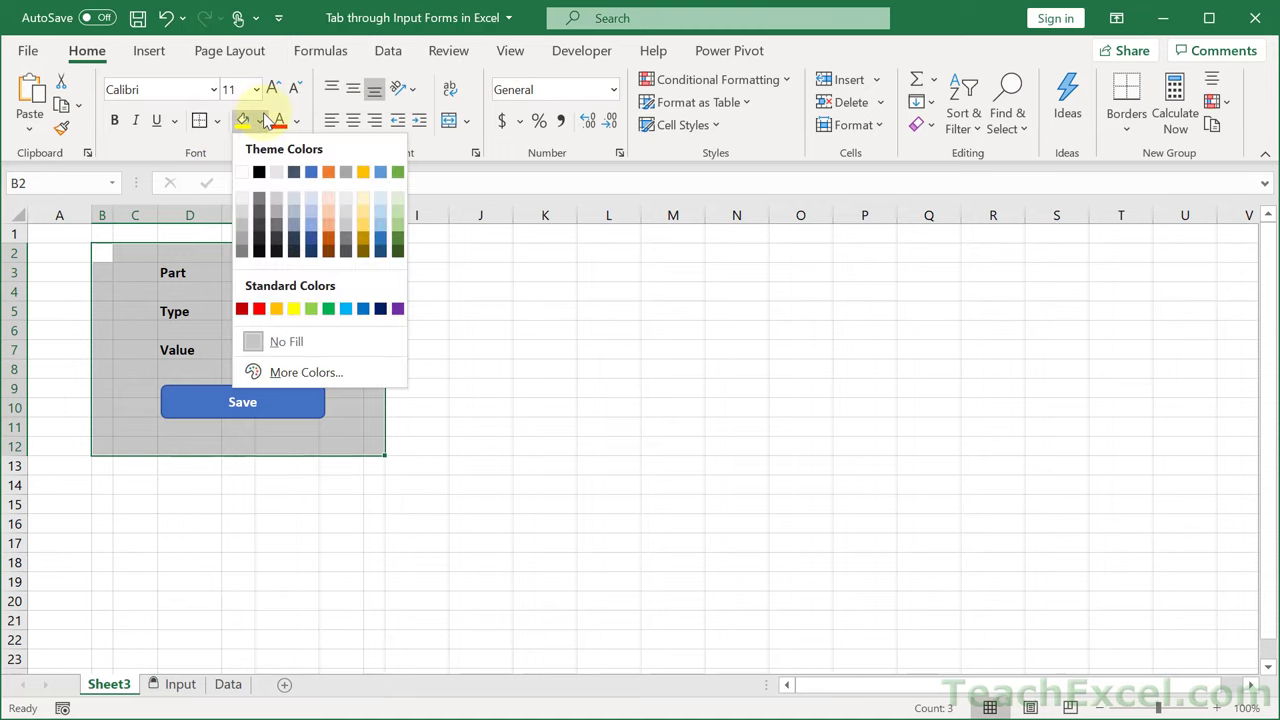
pyautogui.click(279, 174)
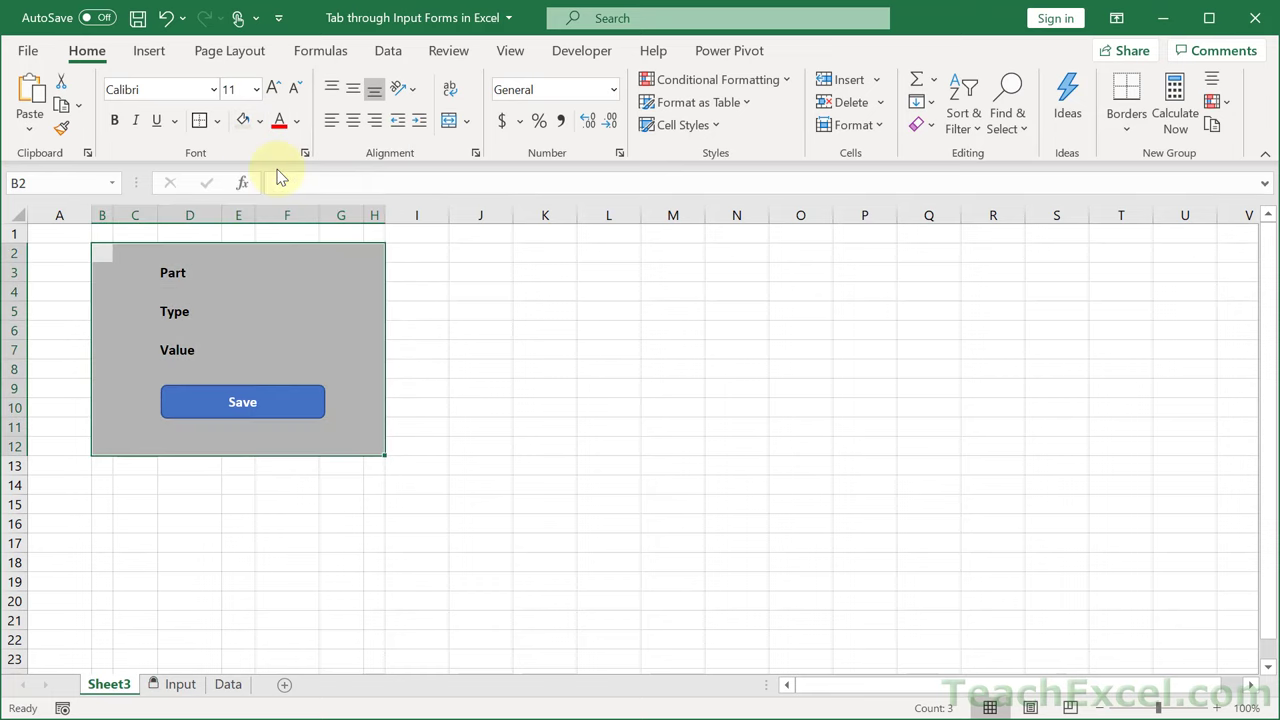
# Fill the input cells F3, F5 and F7 with white.
pyautogui.click(291, 276)
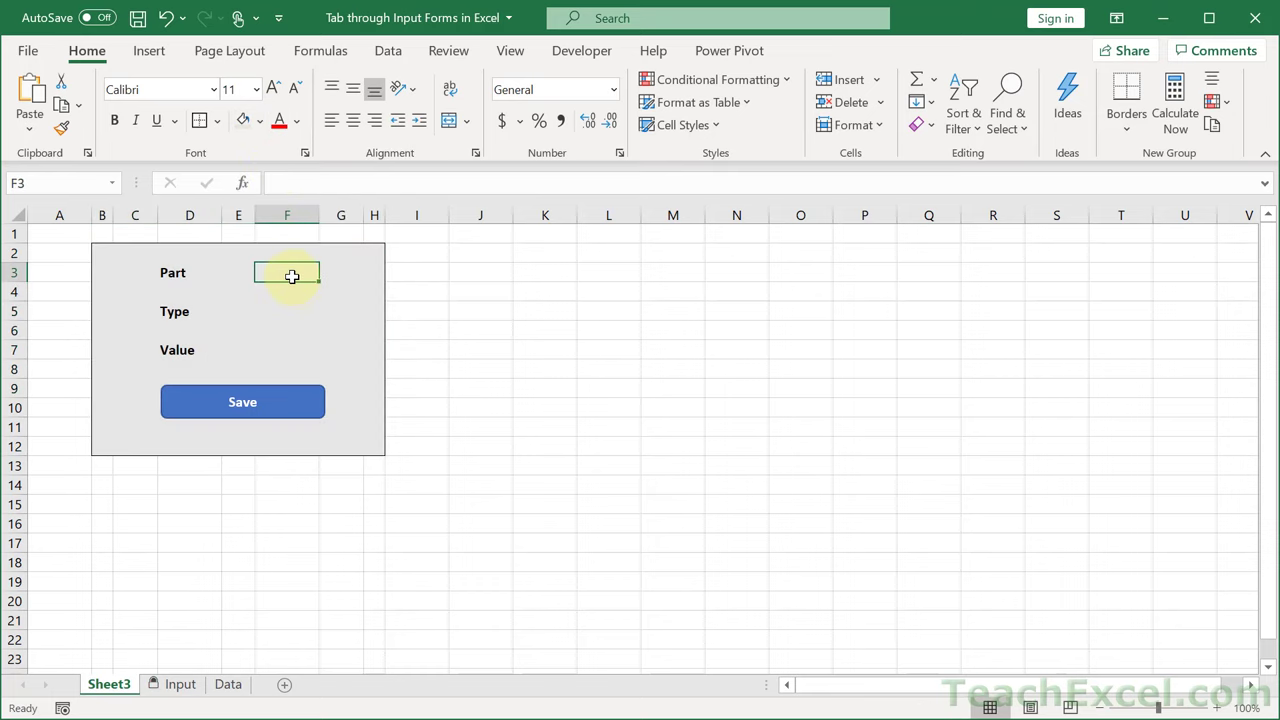
pyautogui.keyDown('ctrl'); pyautogui.click(289, 310); pyautogui.keyUp('ctrl')
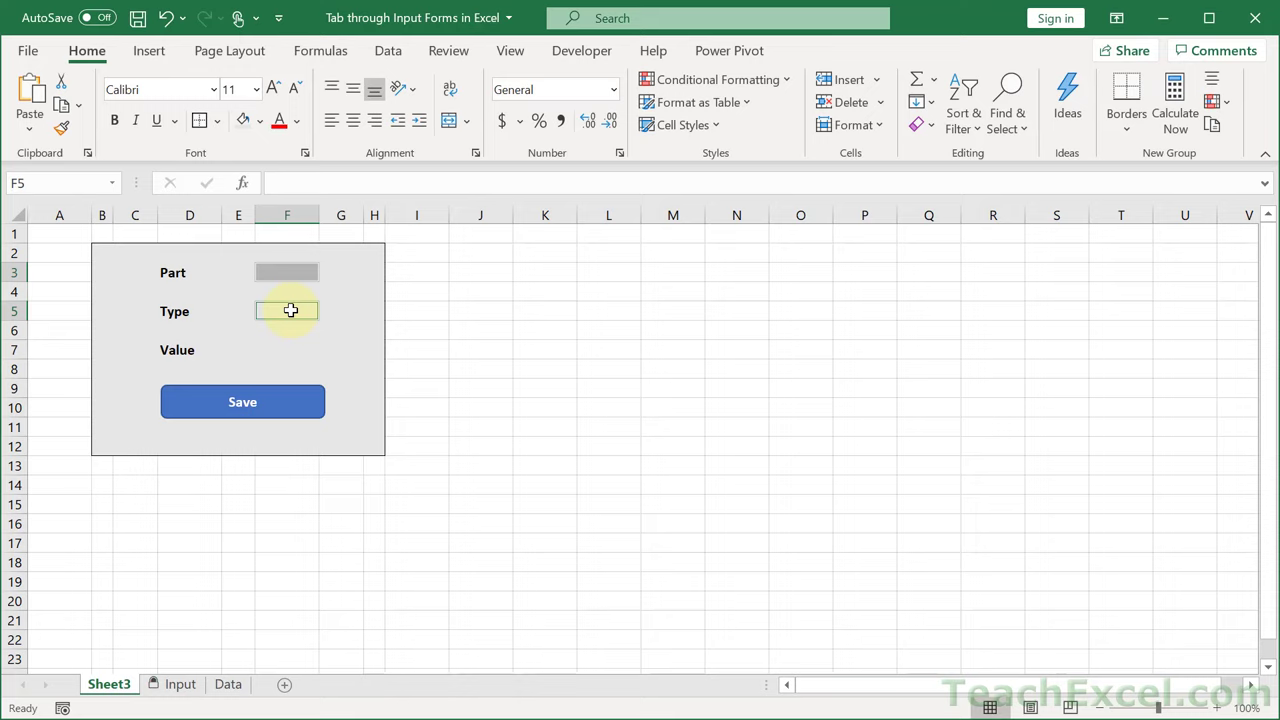
pyautogui.keyDown('ctrl'); pyautogui.click(281, 346); pyautogui.keyUp('ctrl')
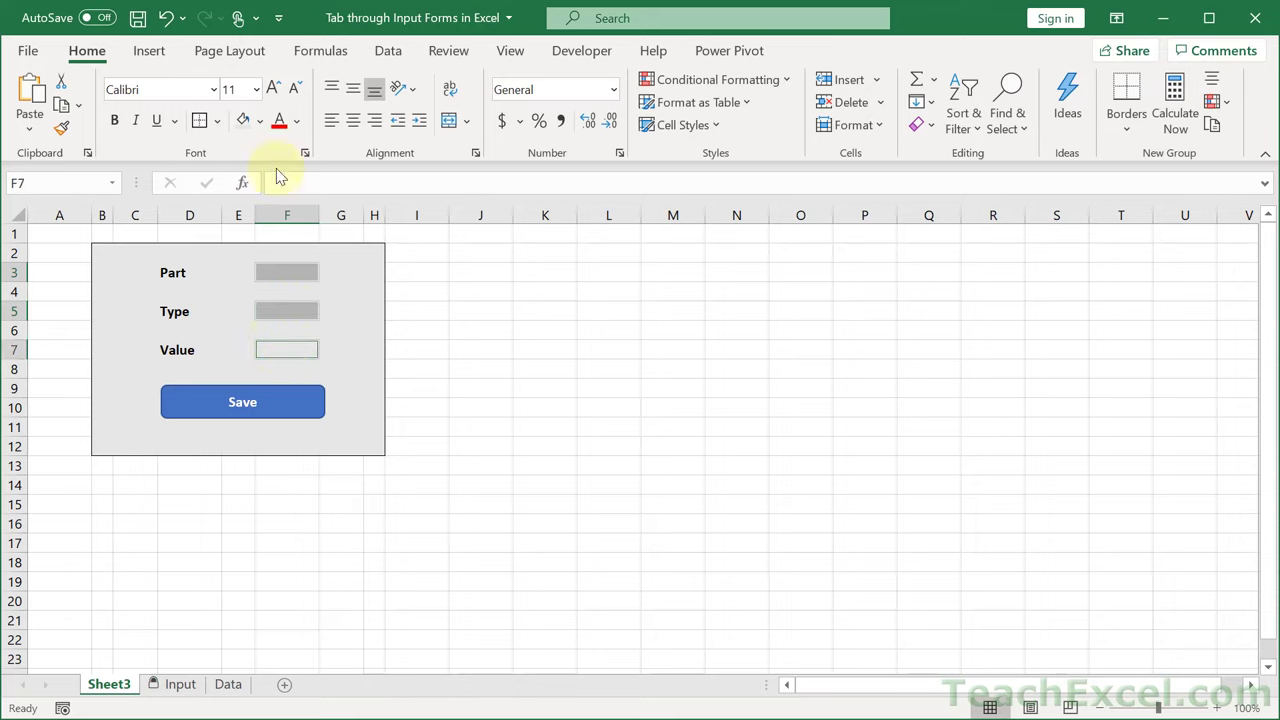
pyautogui.click(261, 121)
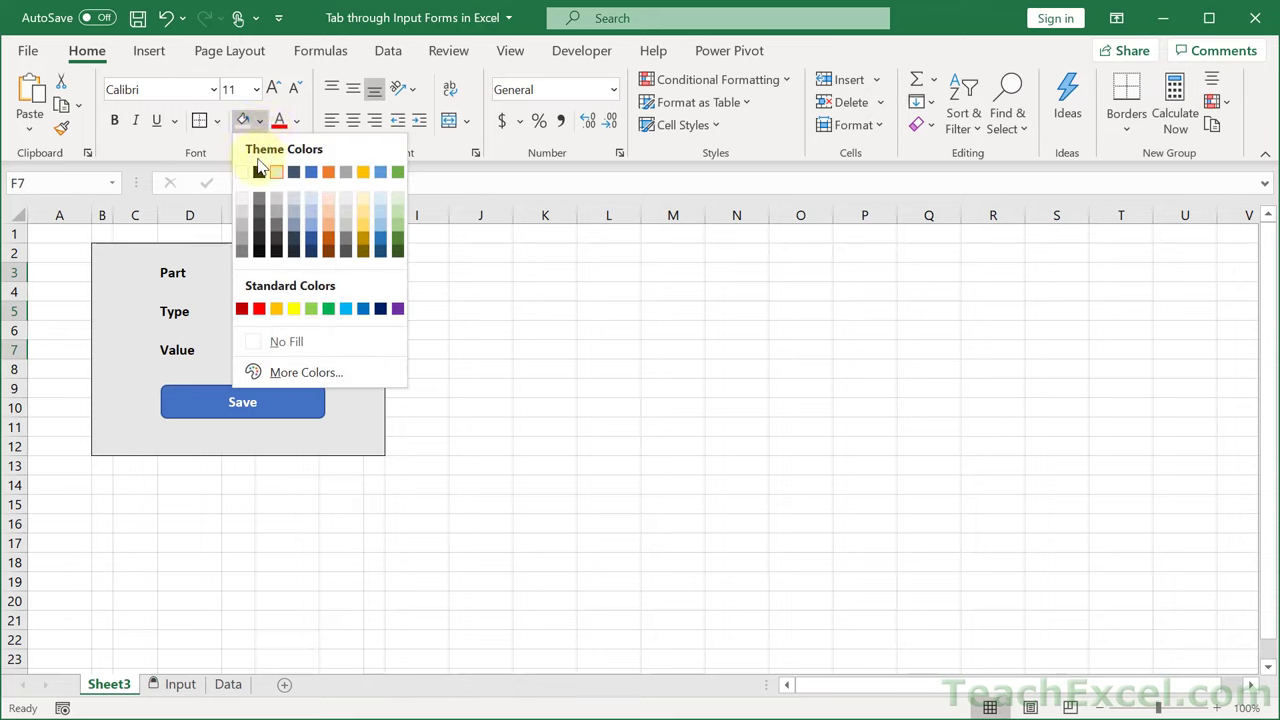
pyautogui.click(245, 172)
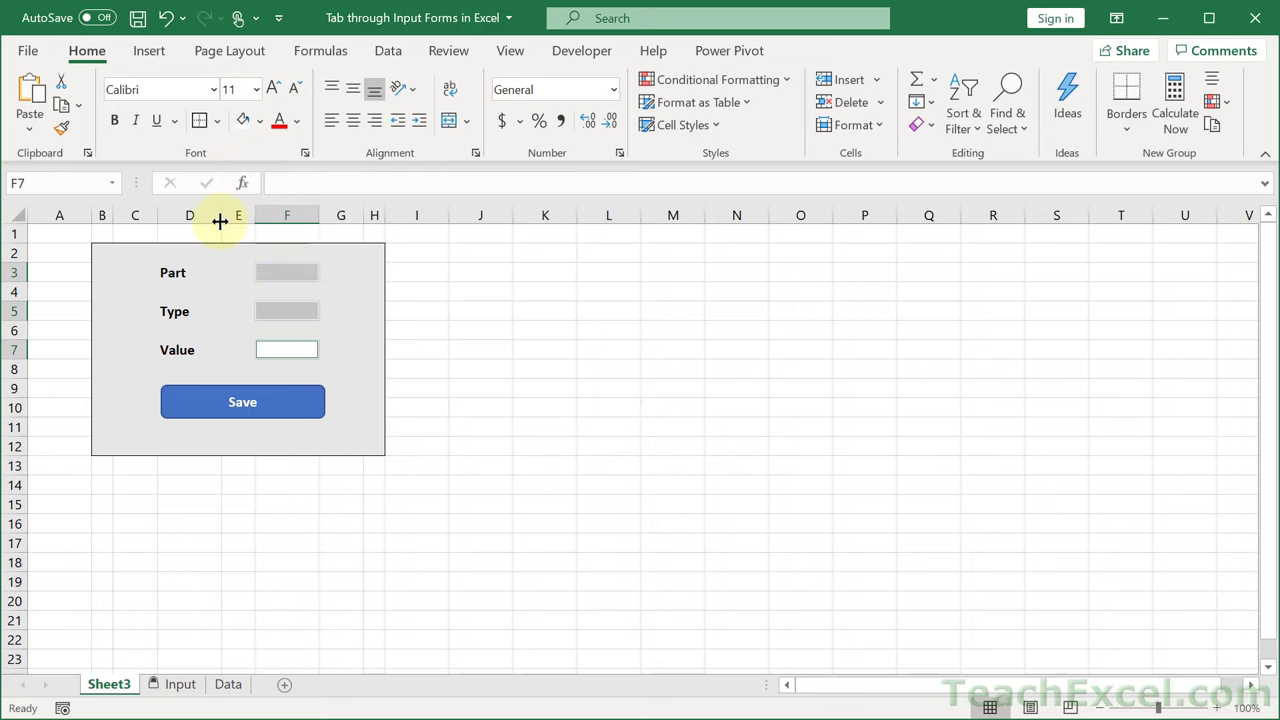
# Narrow column D slightly and widen column F by about a quarter to align the input cells with the Save button.
pyautogui.moveTo(222, 218); pyautogui.dragTo(204, 220)
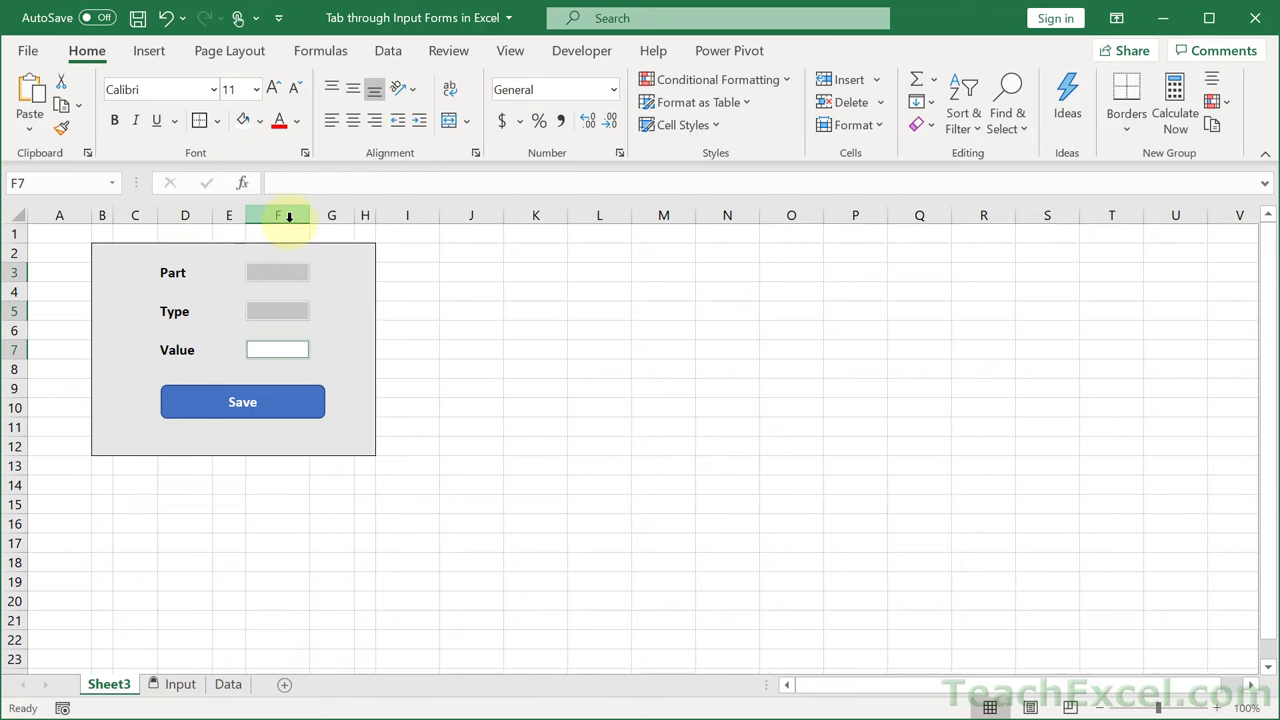
pyautogui.moveTo(309, 220); pyautogui.dragTo(325, 221)
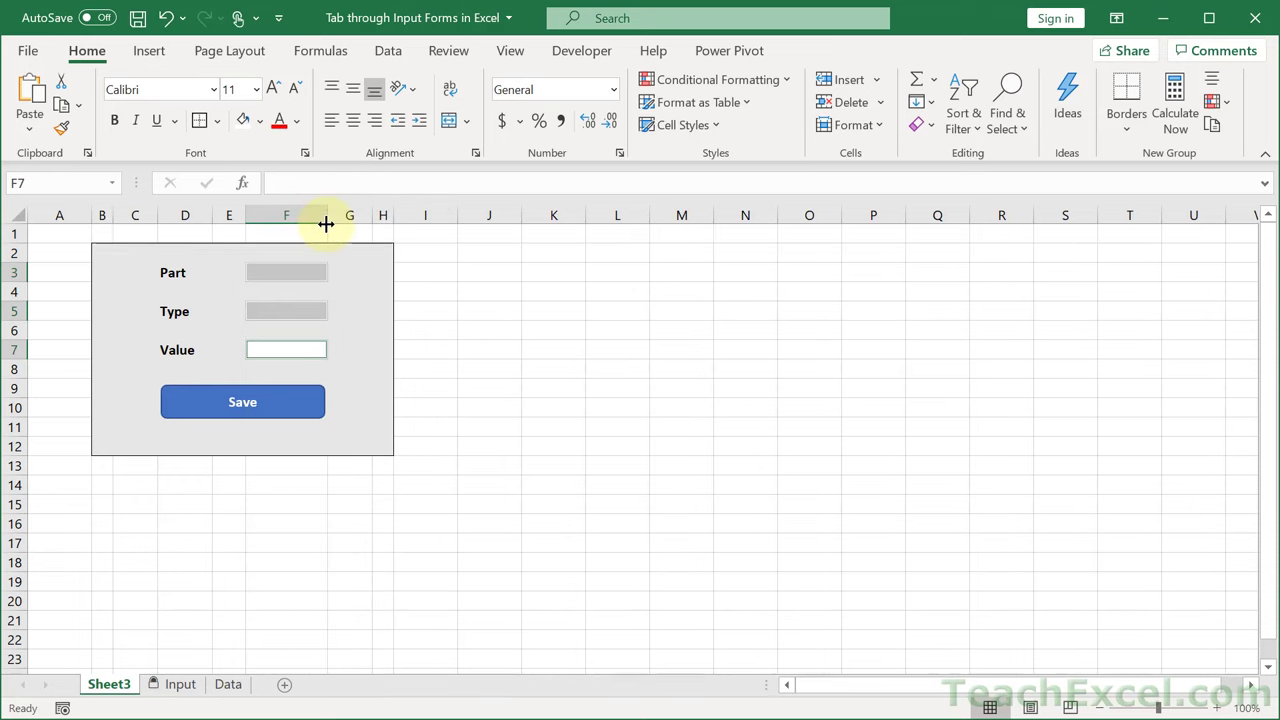
# Delete row 11 to reduce the empty space below the Save button.
pyautogui.rightClick(12, 427)
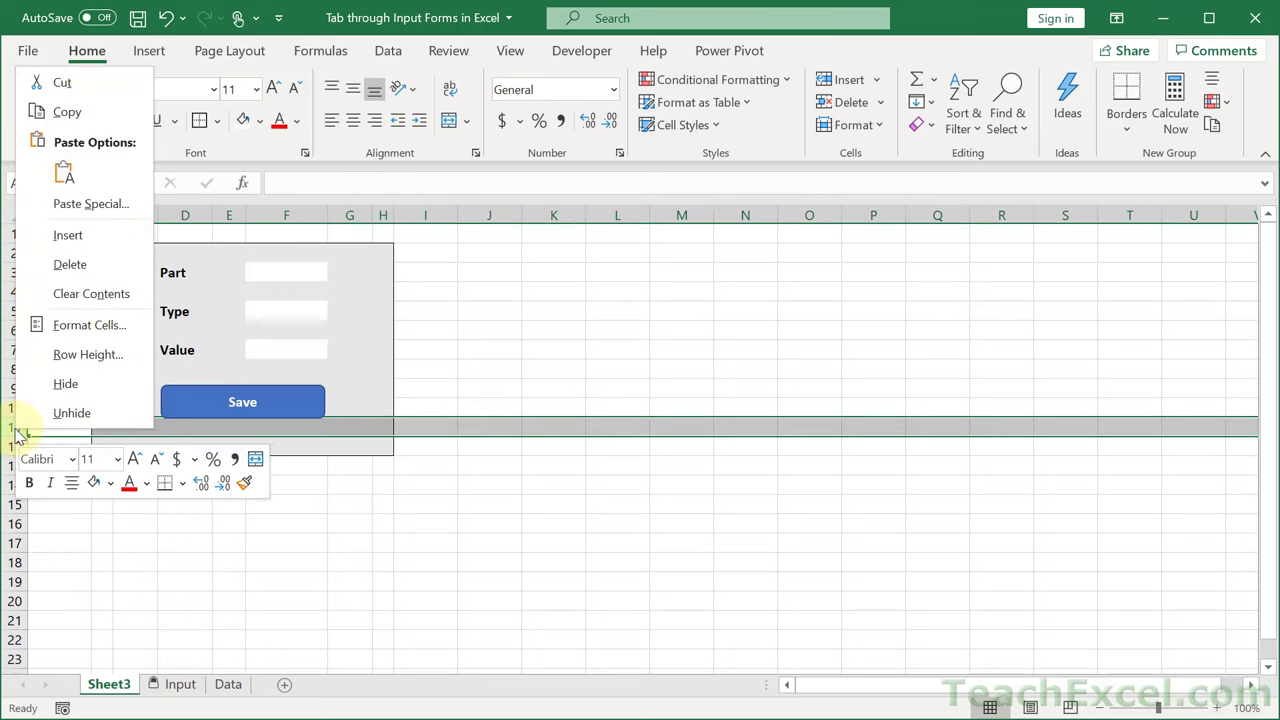
pyautogui.click(104, 268)
pyautogui.click(314, 347)
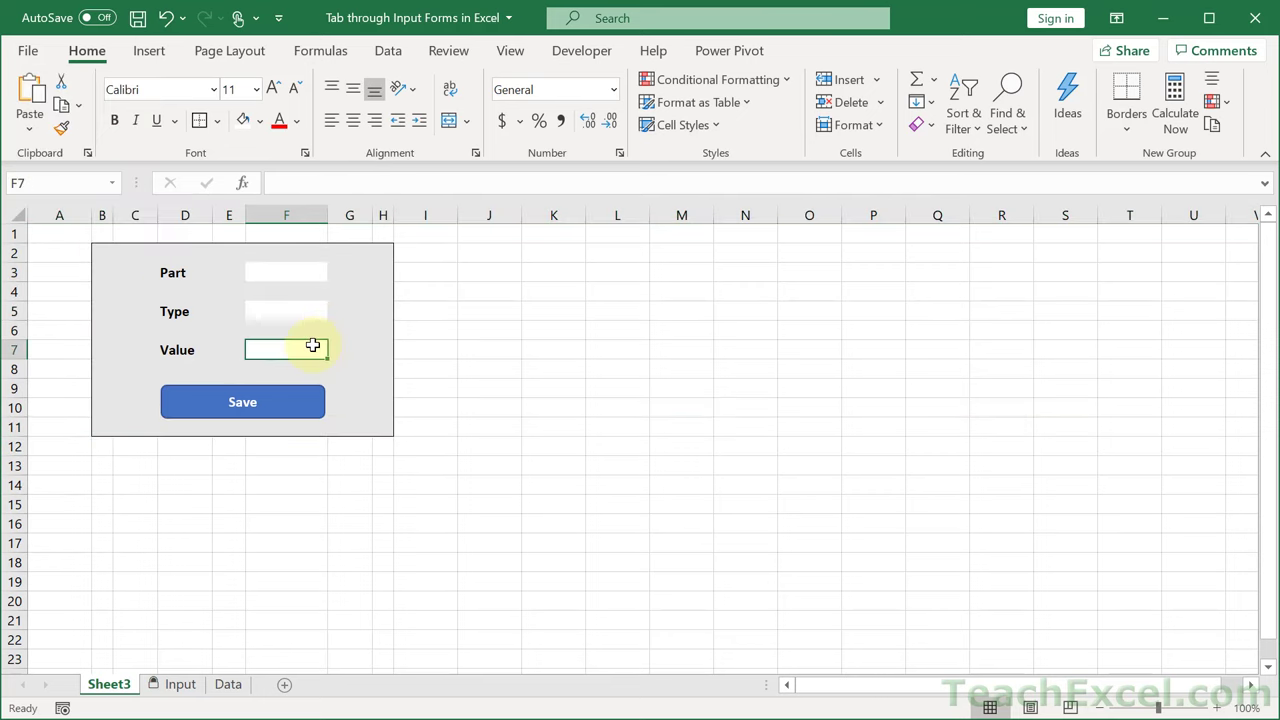
# Zoom the sheet in to 140% and check the Part, Type and Value input cells.
pyautogui.click(1218, 708)
pyautogui.click(1218, 708)
pyautogui.click(1218, 708)
pyautogui.click(1218, 708)
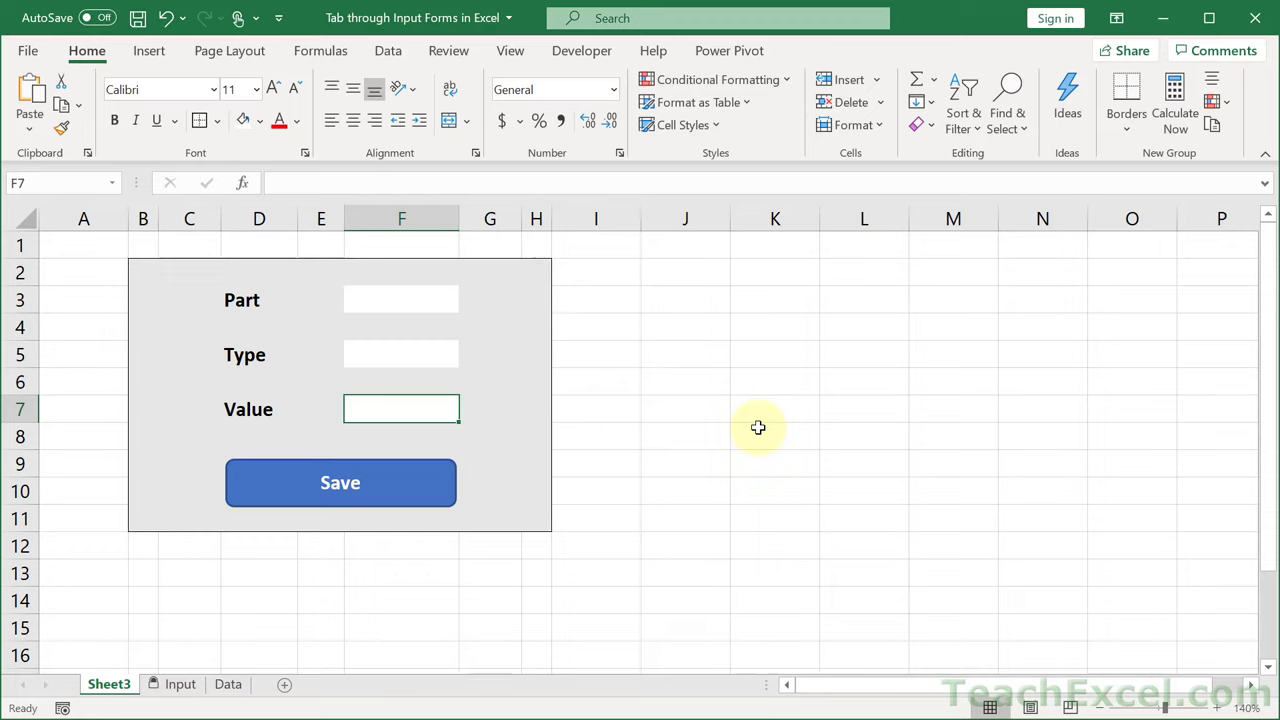
pyautogui.click(406, 298)
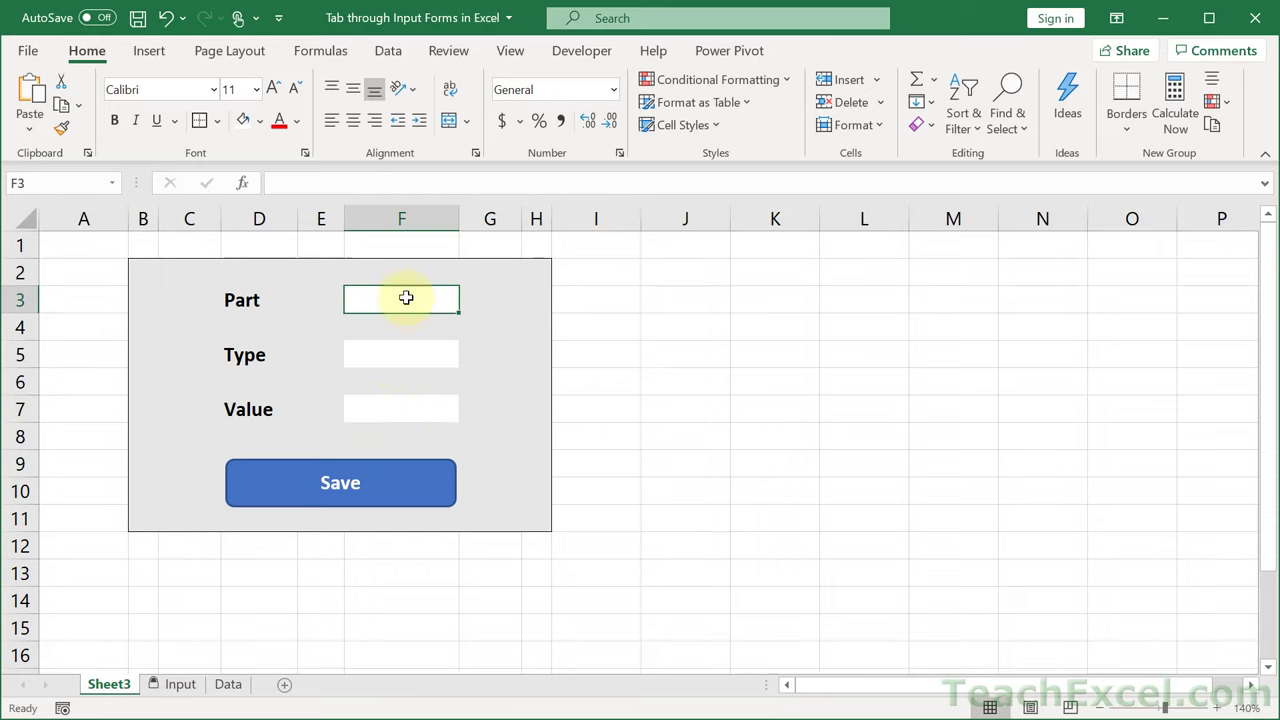
pyautogui.click(398, 355)
pyautogui.click(402, 412)
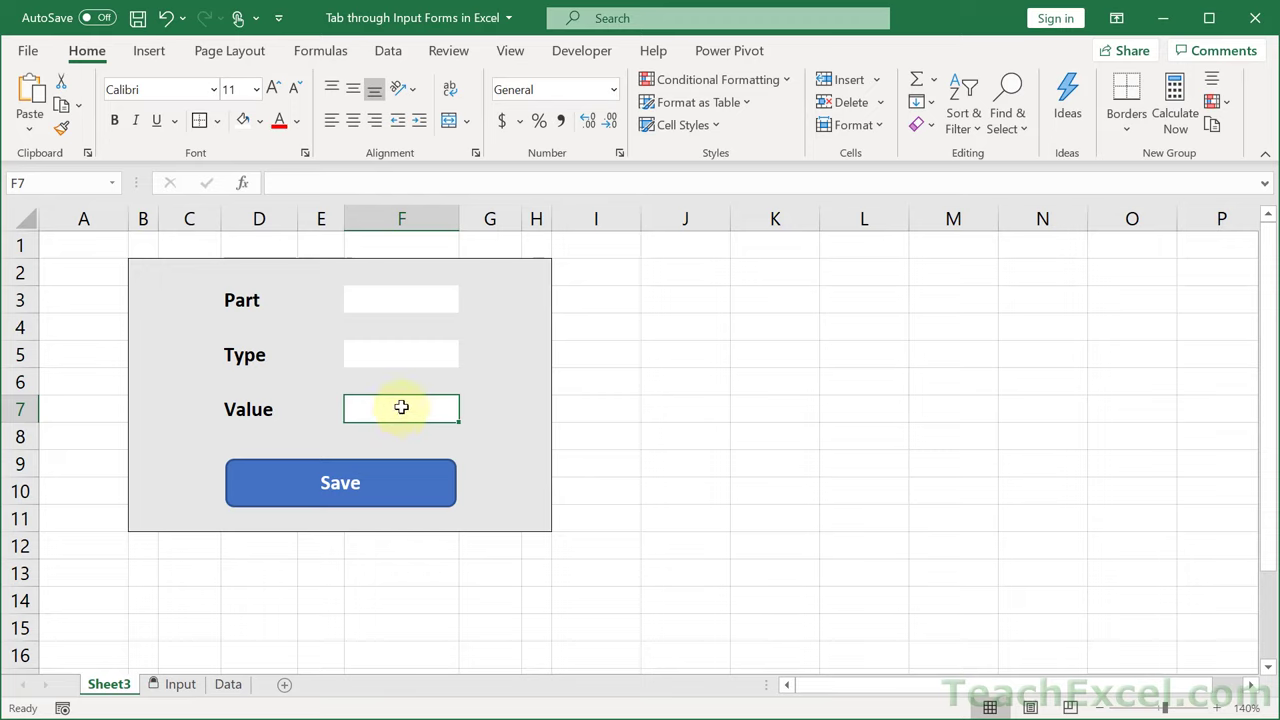
# Turn off the Locked protection setting for the input cells F3, F5 and F7 together.
pyautogui.click(388, 292)
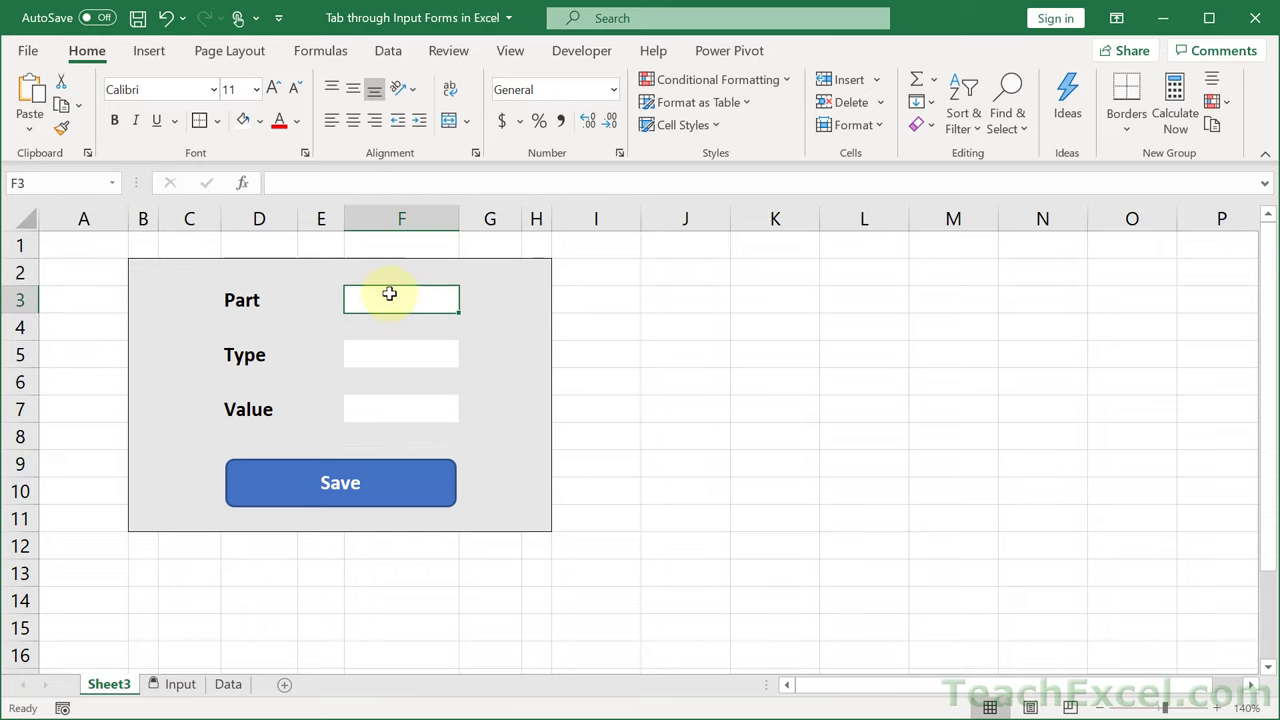
pyautogui.click(389, 356)
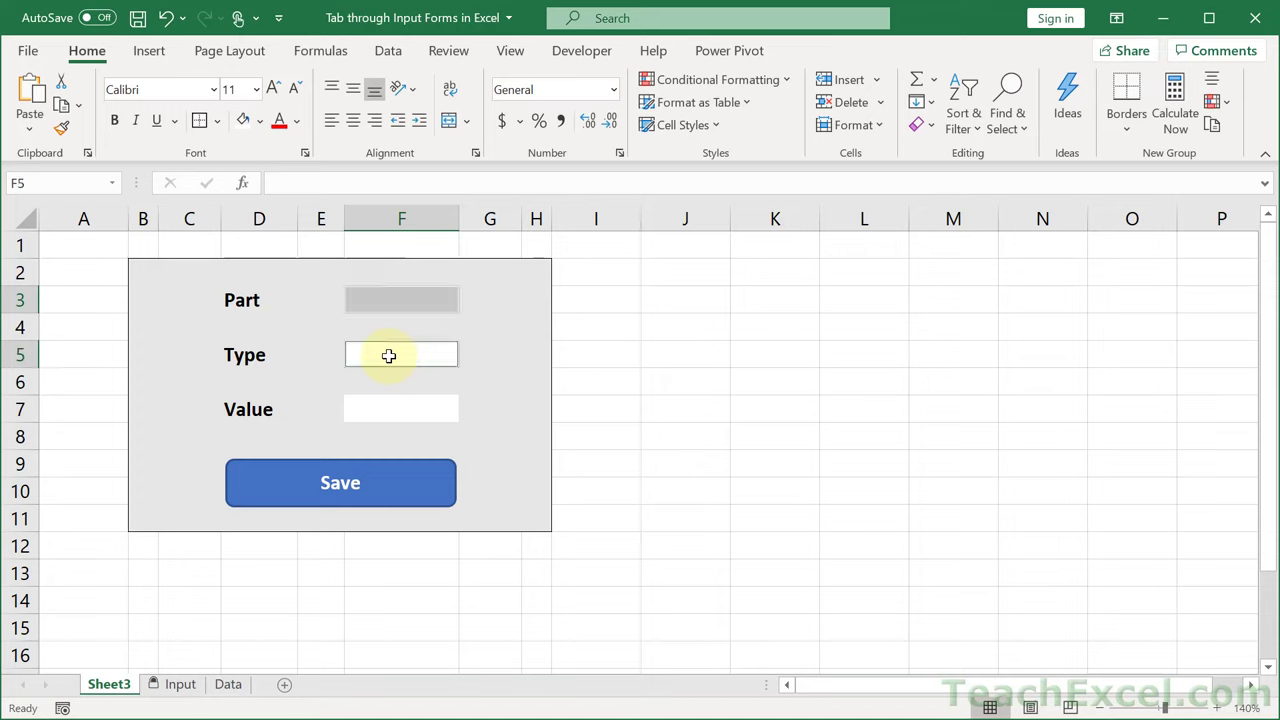
pyautogui.click(394, 412)
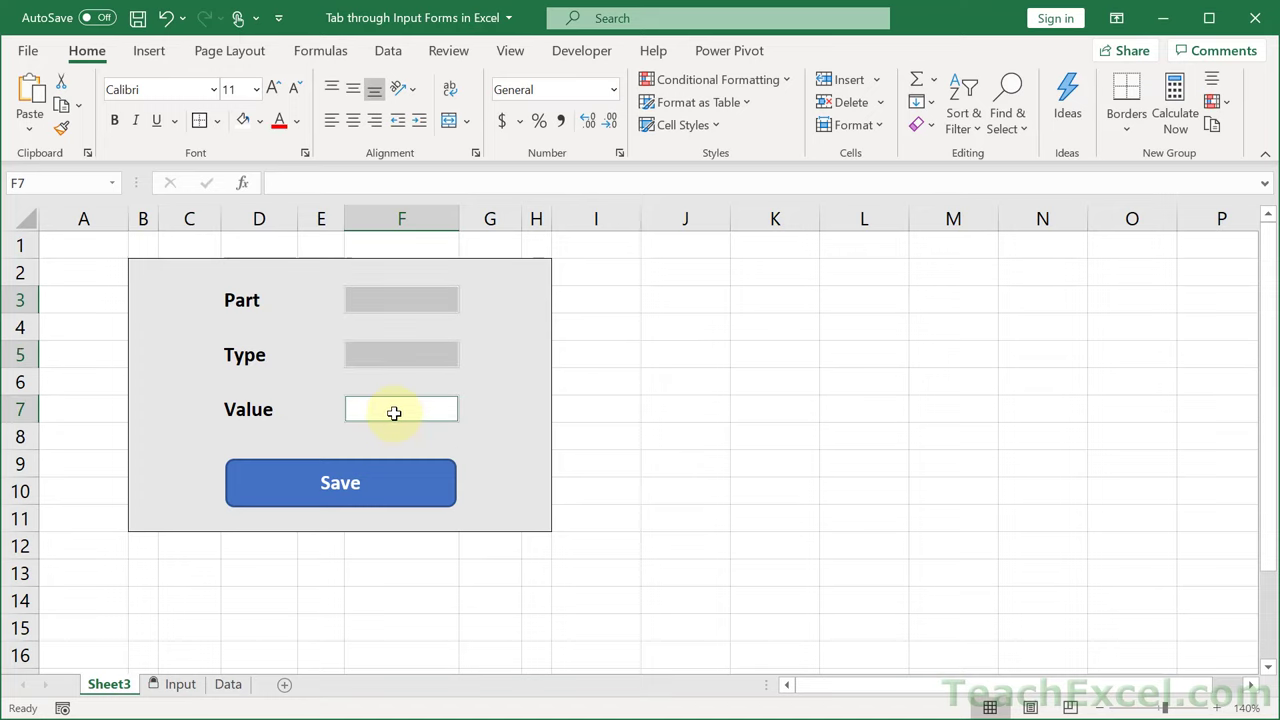
pyautogui.rightClick(394, 413)
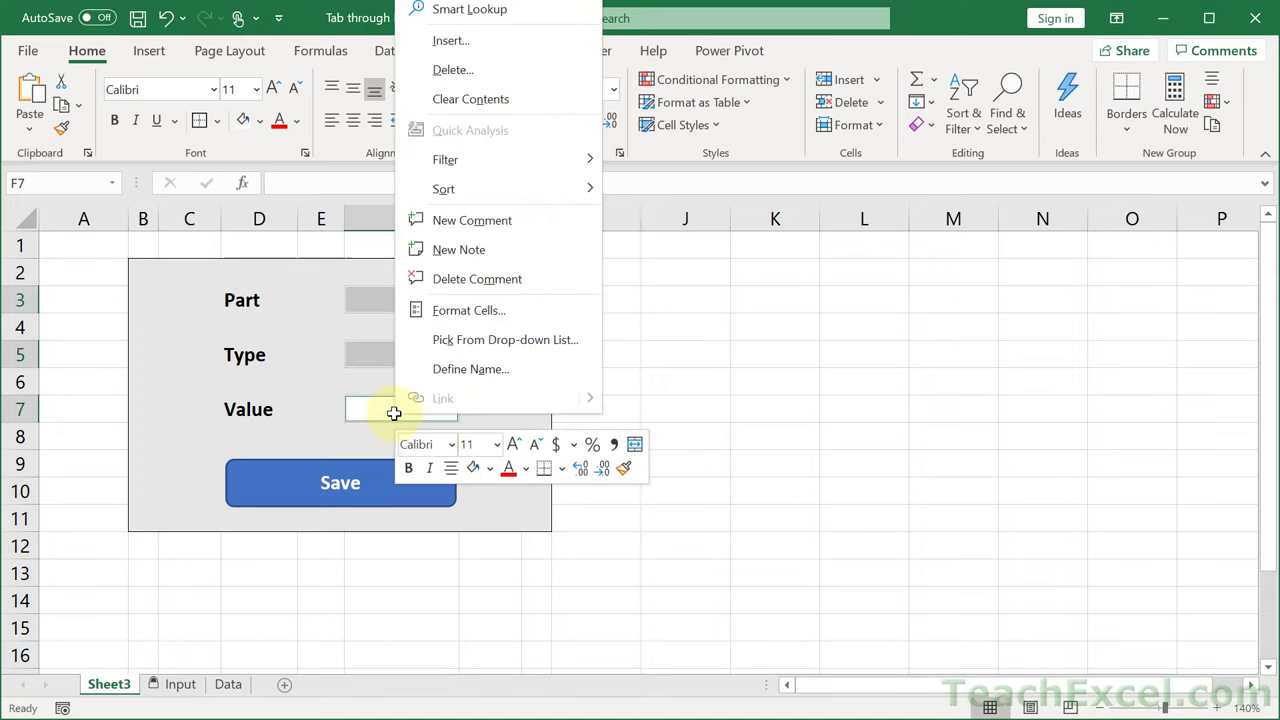
pyautogui.click(493, 309)
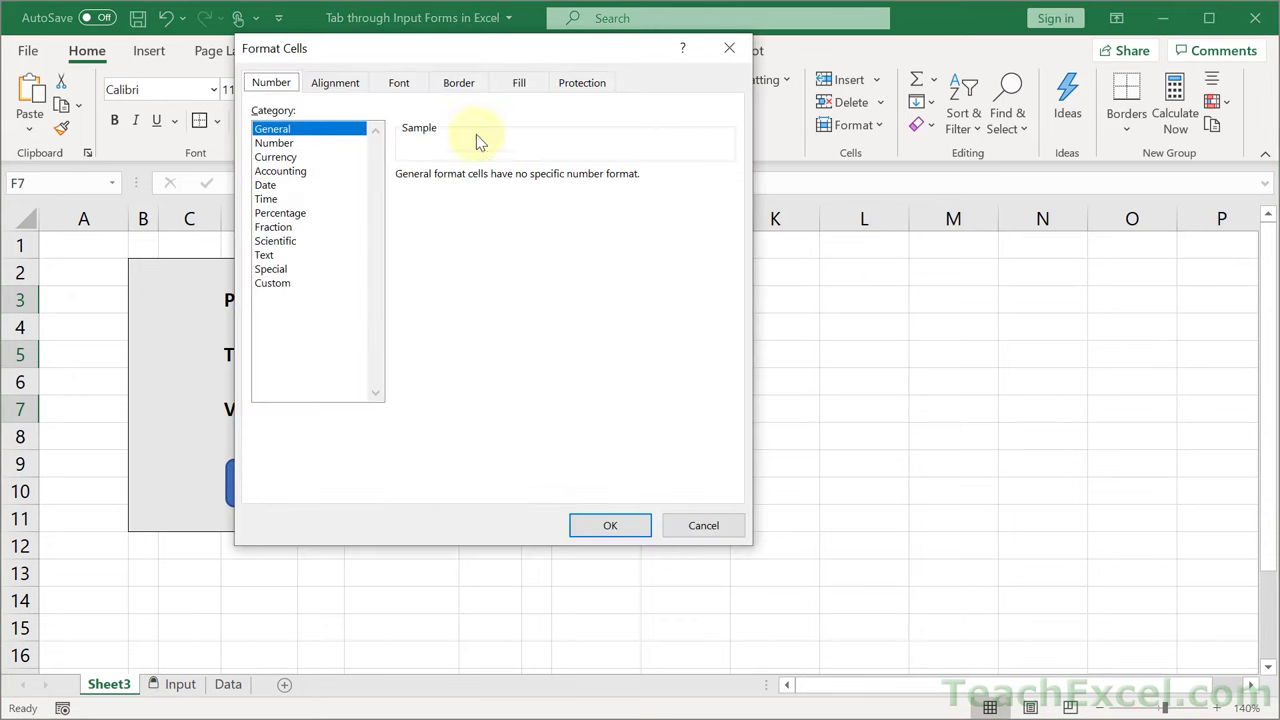
pyautogui.click(590, 84)
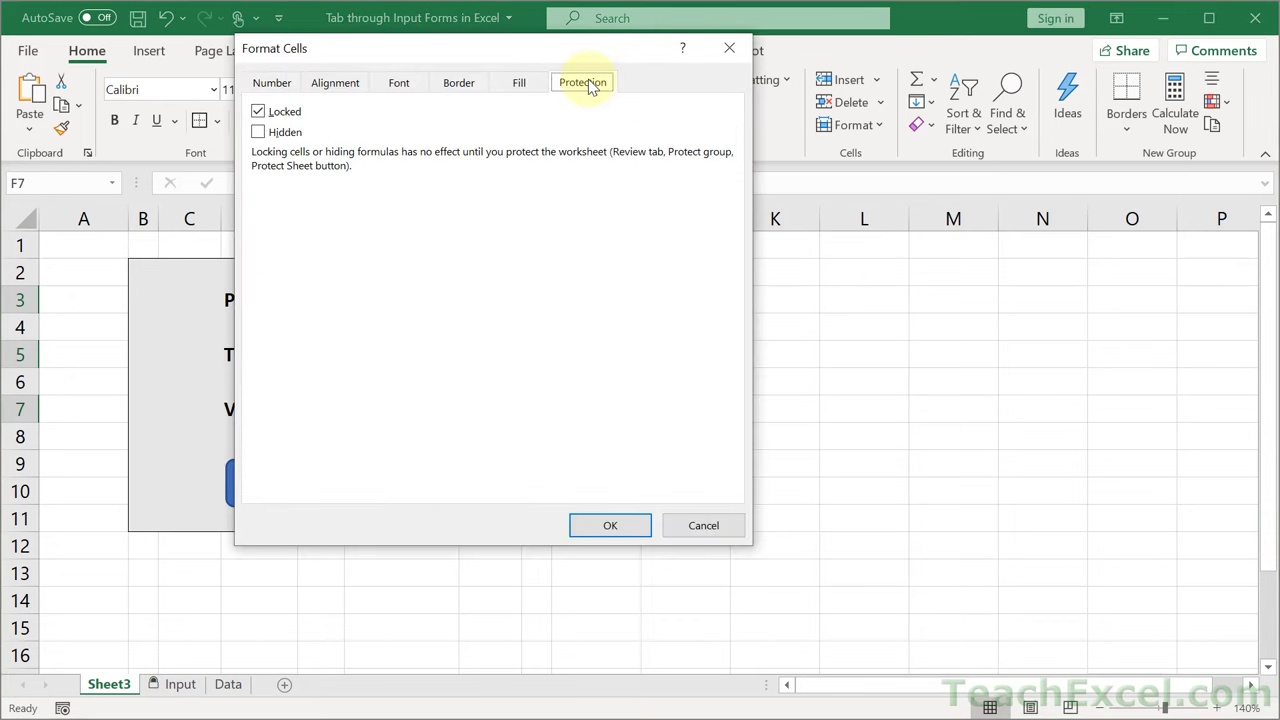
pyautogui.click(258, 112)
pyautogui.click(609, 526)
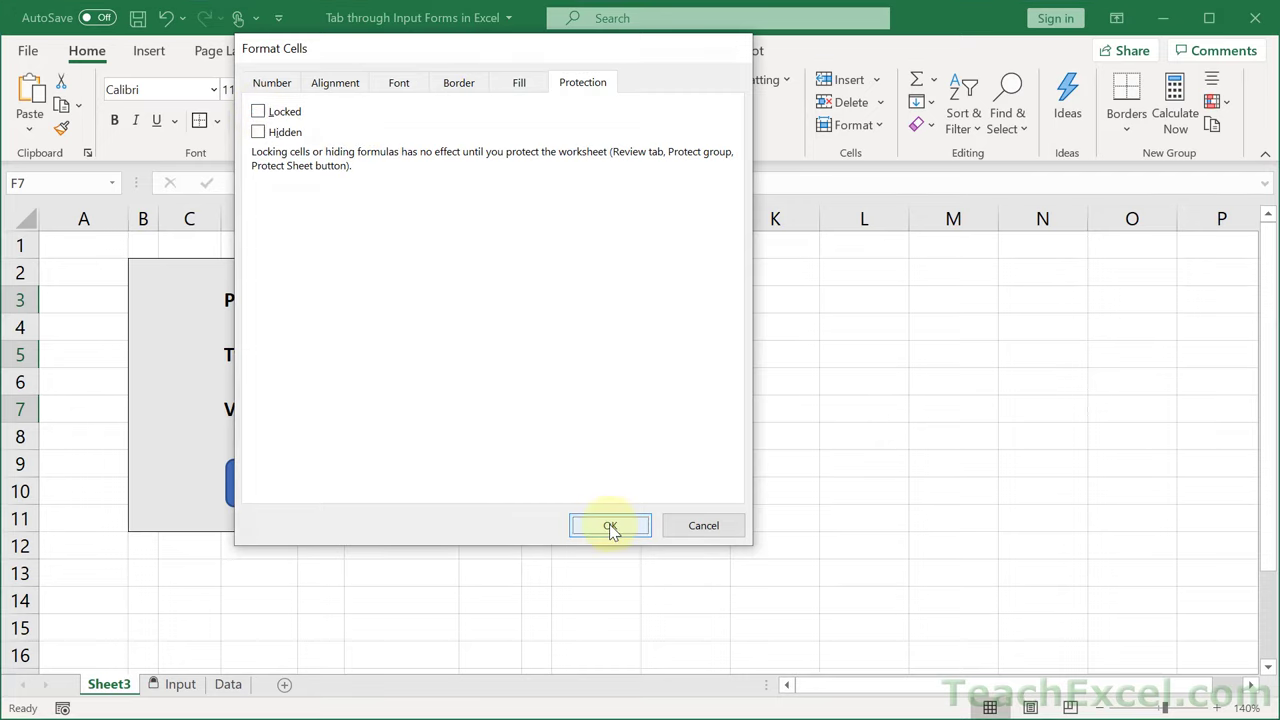
# Test how the selection moves from the Part cell through the form while the sheet is unprotected.
pyautogui.click(700, 407)
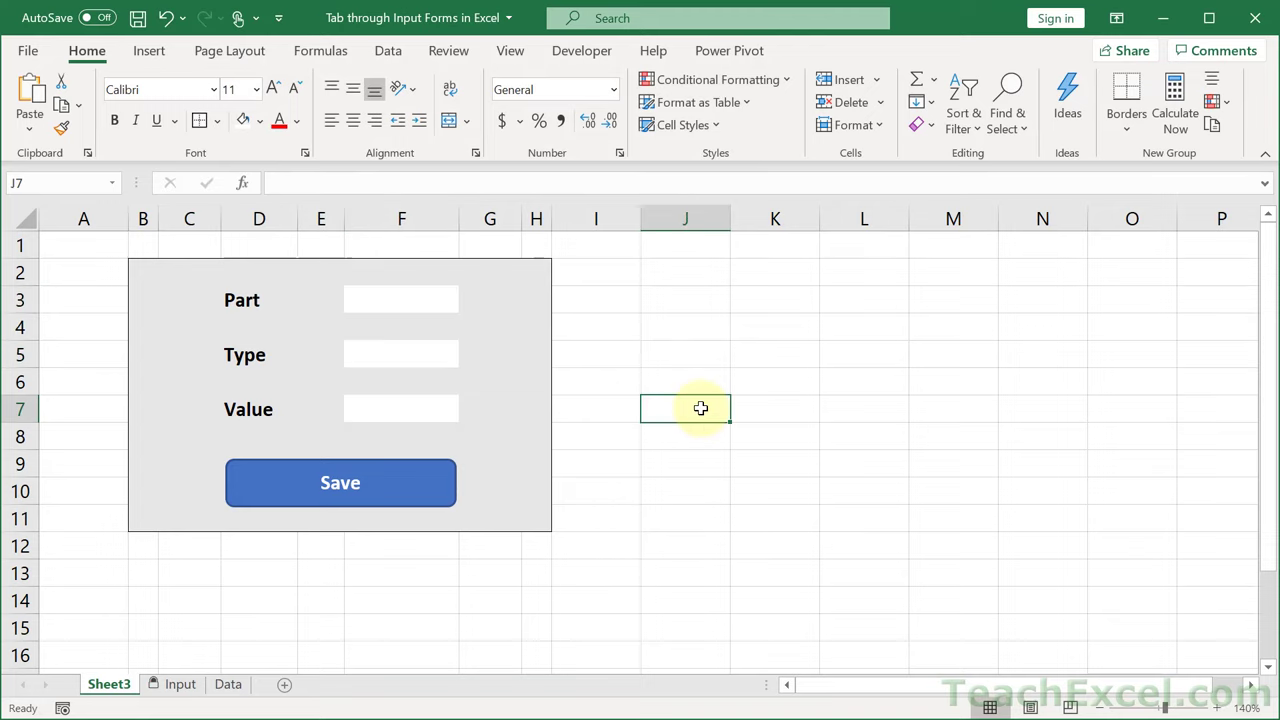
pyautogui.click(688, 326)
pyautogui.click(401, 351)
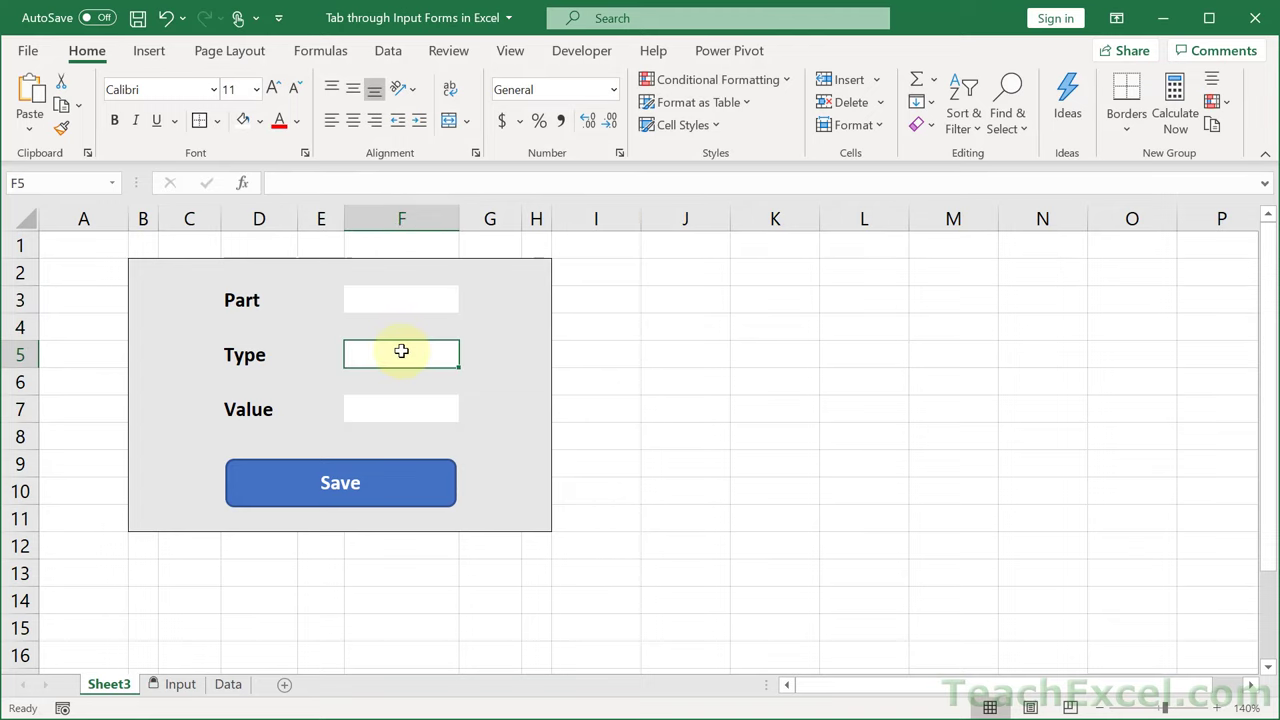
pyautogui.click(408, 293)
pyautogui.press('Return')
pyautogui.press('Return')
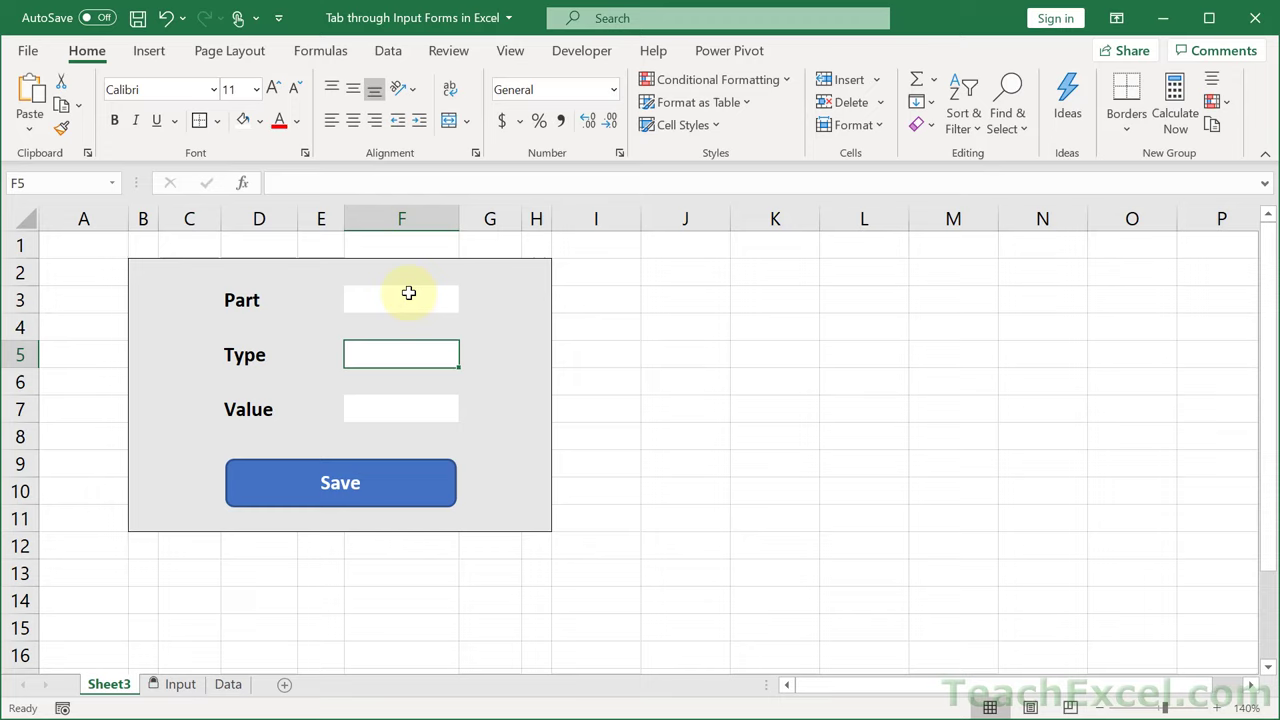
pyautogui.press('Tab')
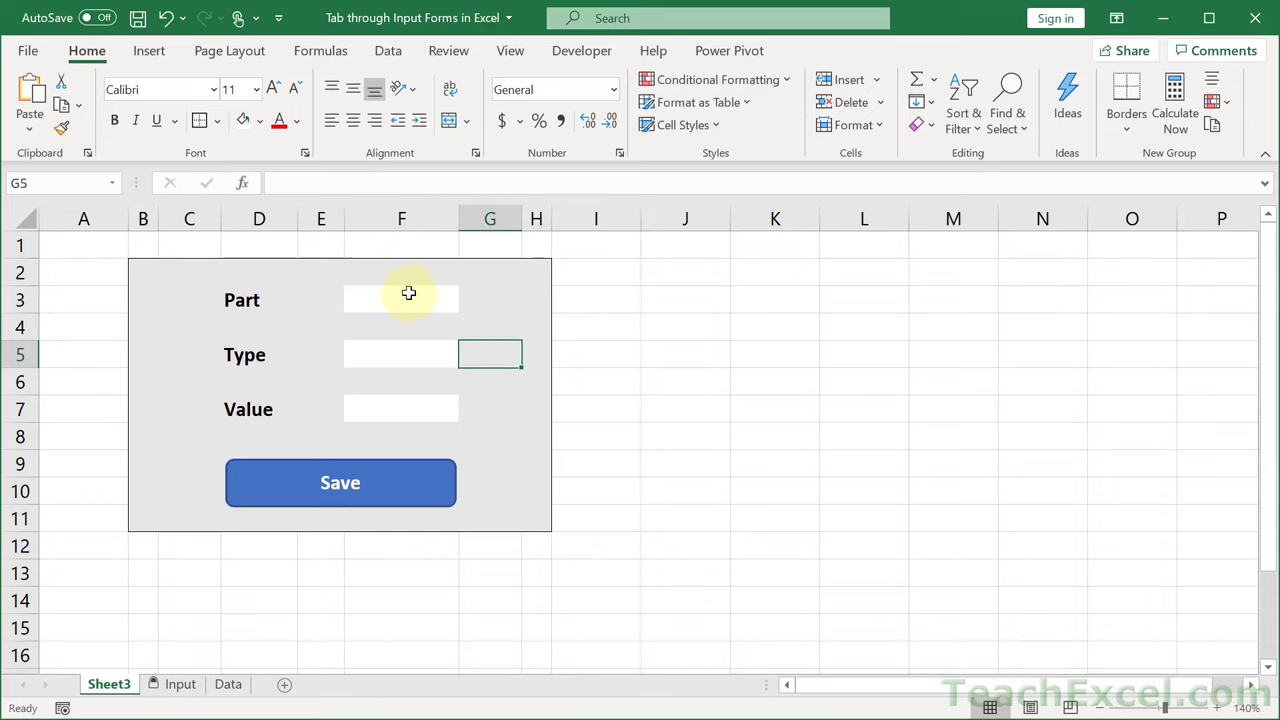
pyautogui.click(407, 355)
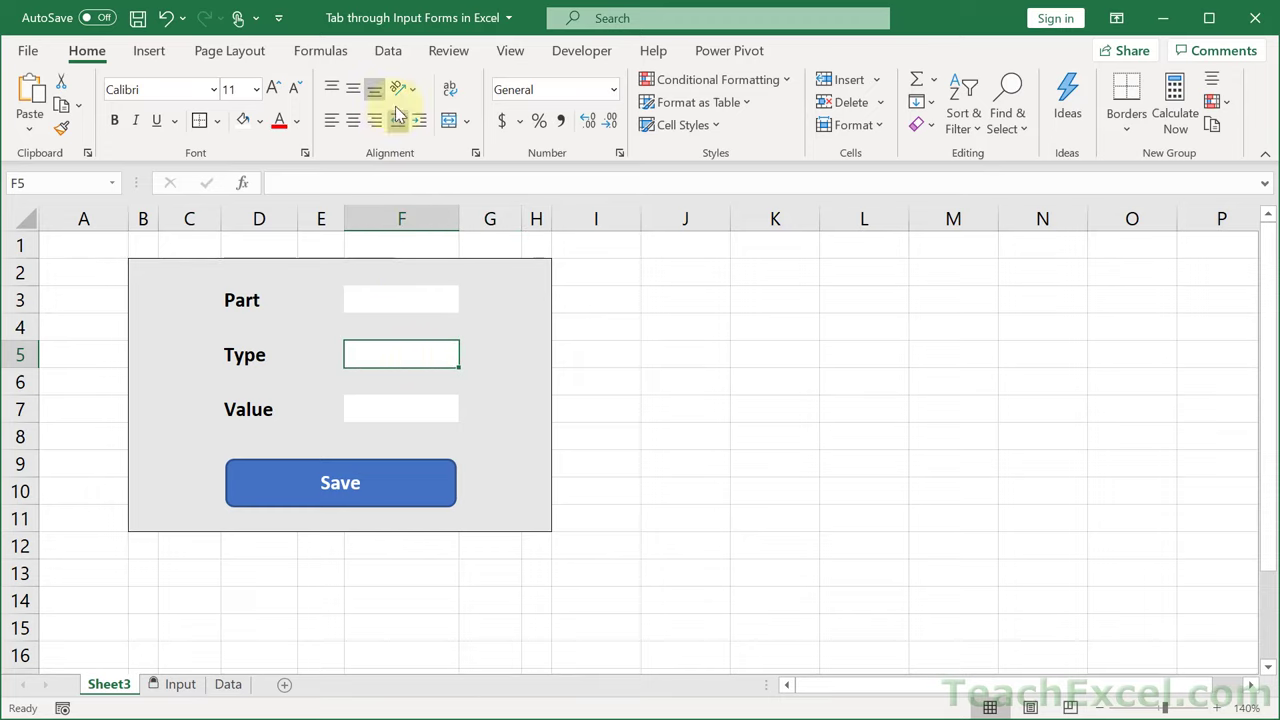
# Protect the sheet without a password, disallowing selection of locked cells and allowing only selection of unlocked cells.
pyautogui.click(449, 51)
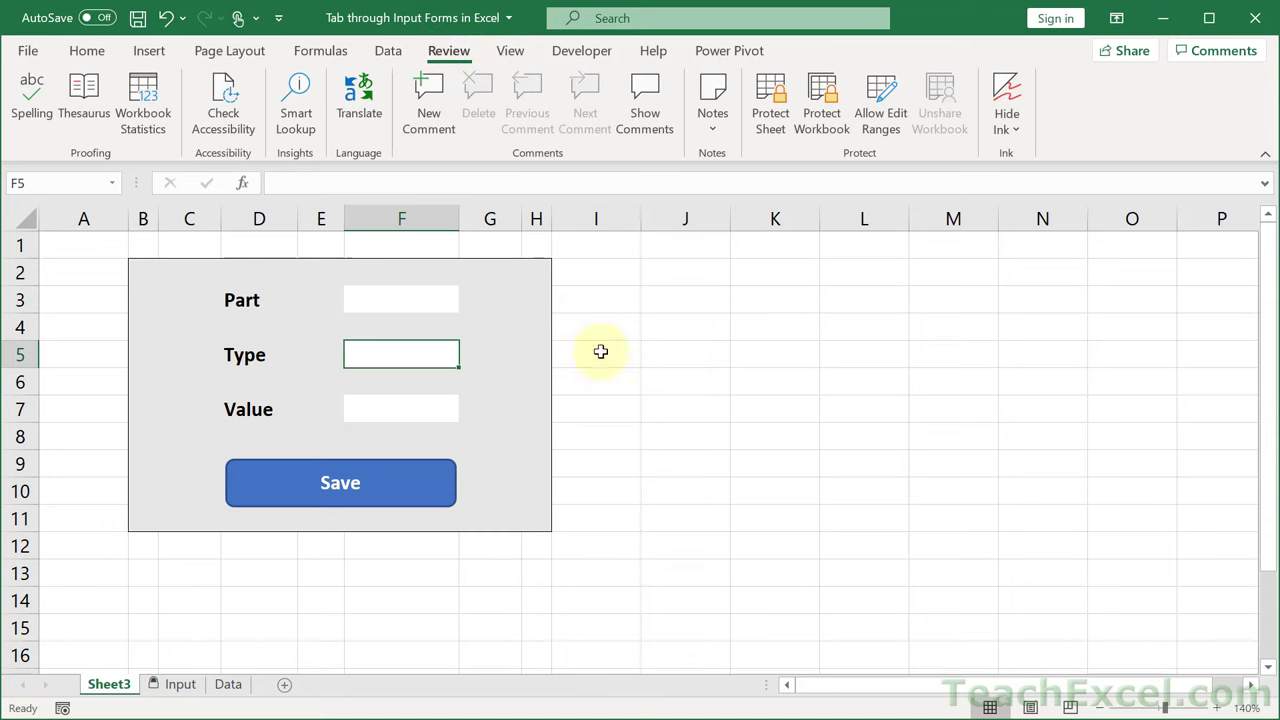
pyautogui.click(775, 97)
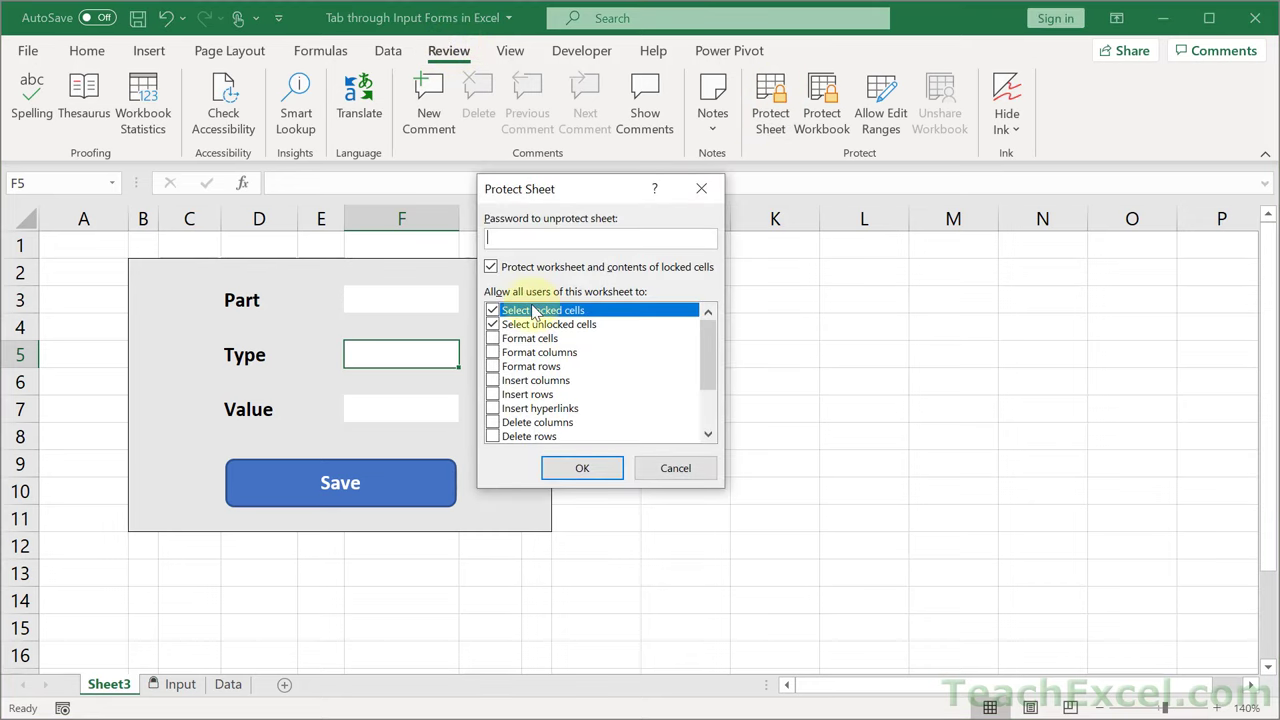
pyautogui.click(492, 311)
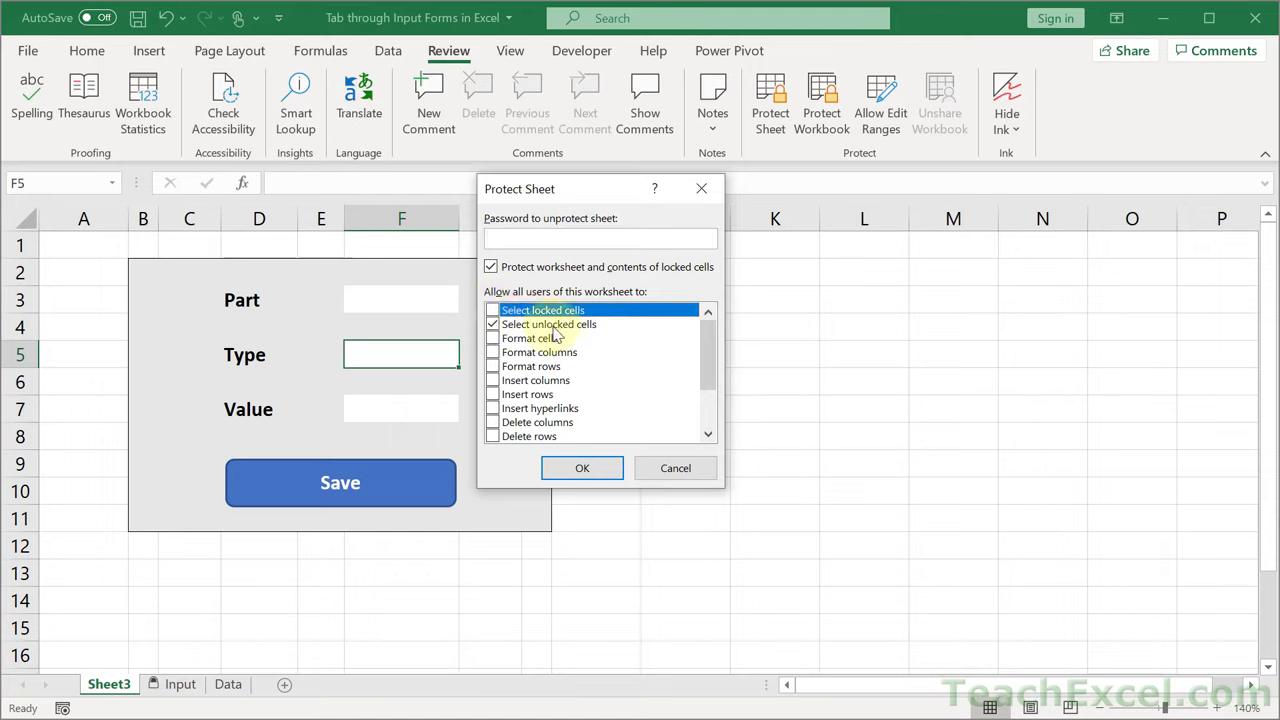
pyautogui.click(553, 467)
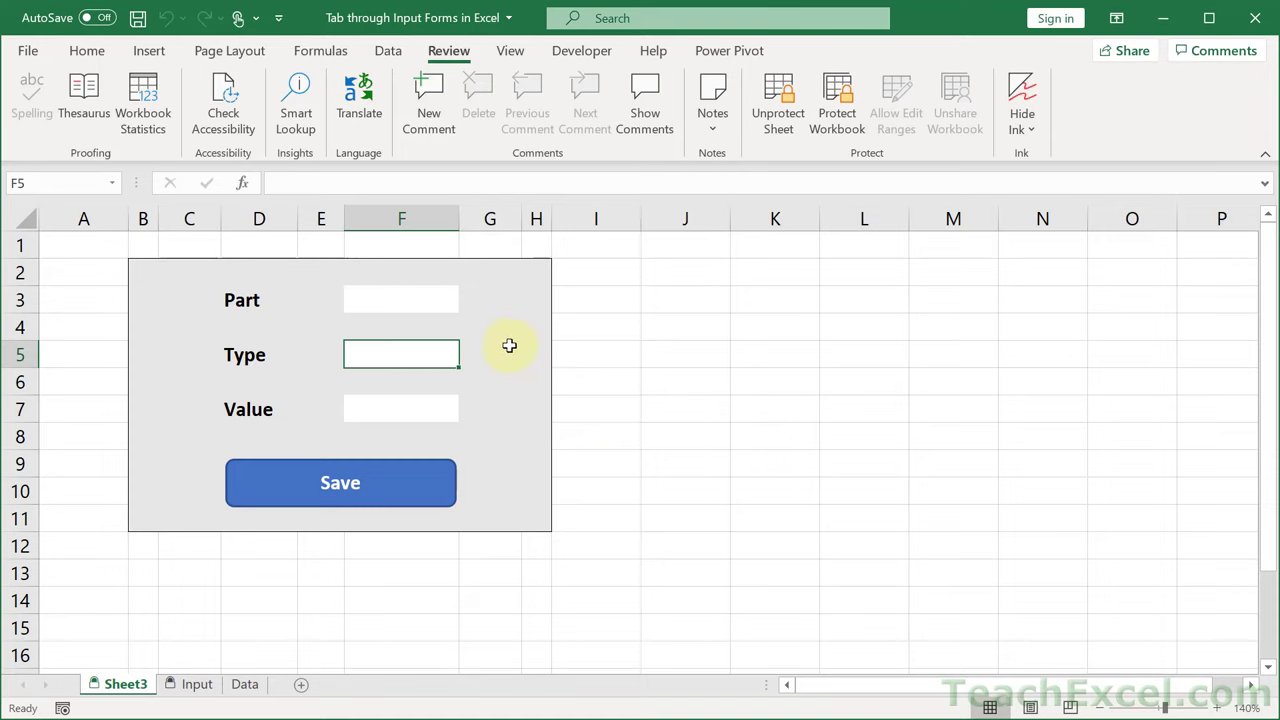
# Tab repeatedly through the Part, Type and Value cells to test the order on the protected sheet.
pyautogui.press('Tab')
pyautogui.press('Tab')
pyautogui.press('Tab')
pyautogui.press('Tab')
pyautogui.press('Tab')
pyautogui.press('Tab')
pyautogui.press('Tab')
pyautogui.press('Tab')
pyautogui.press('Tab')
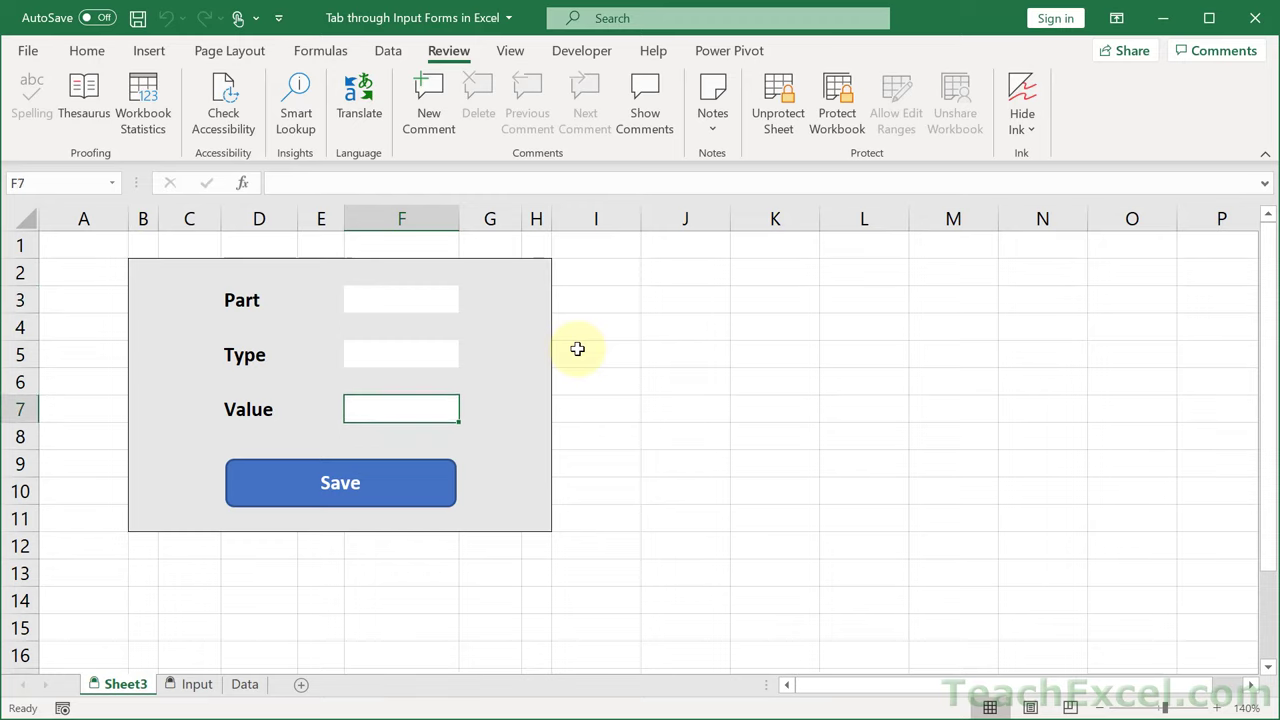
pyautogui.press('Tab')
pyautogui.press('Tab')
pyautogui.press('Tab')
pyautogui.press('Tab')
pyautogui.press('Tab')
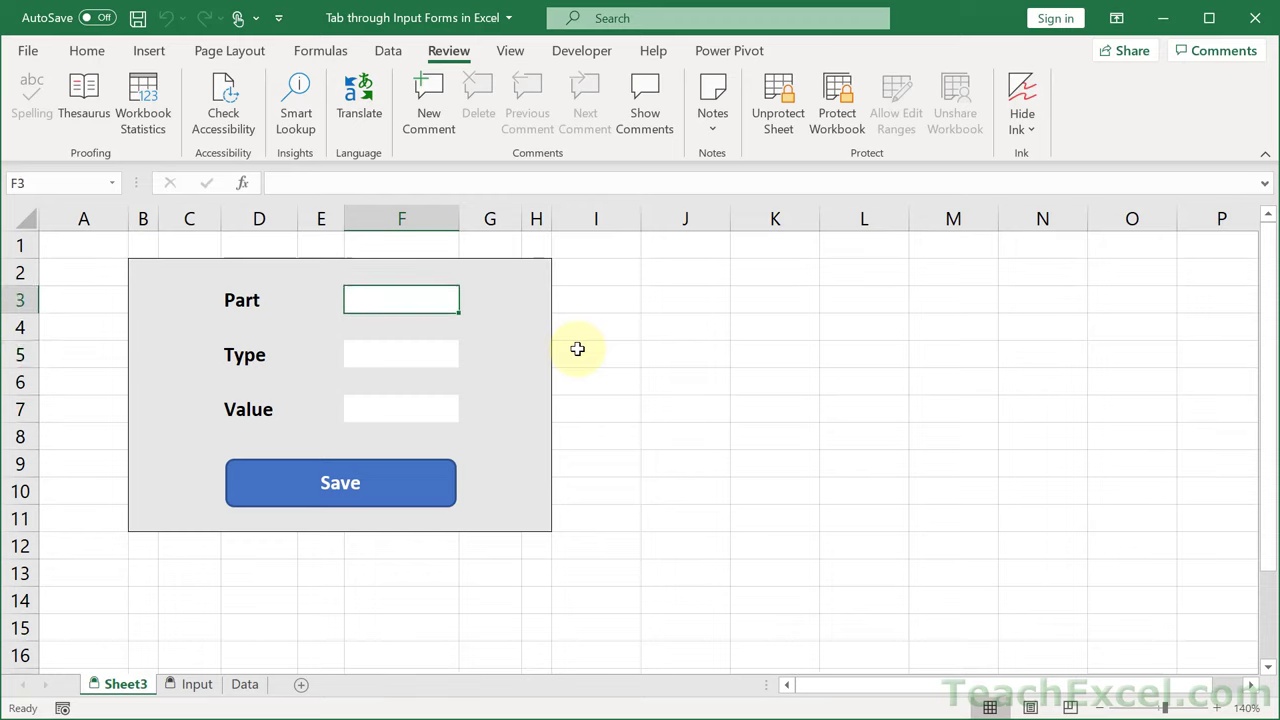
# Fill the Type, Value and Part cells with "ok", tabbing from one input cell to the next.
pyautogui.press('Tab')
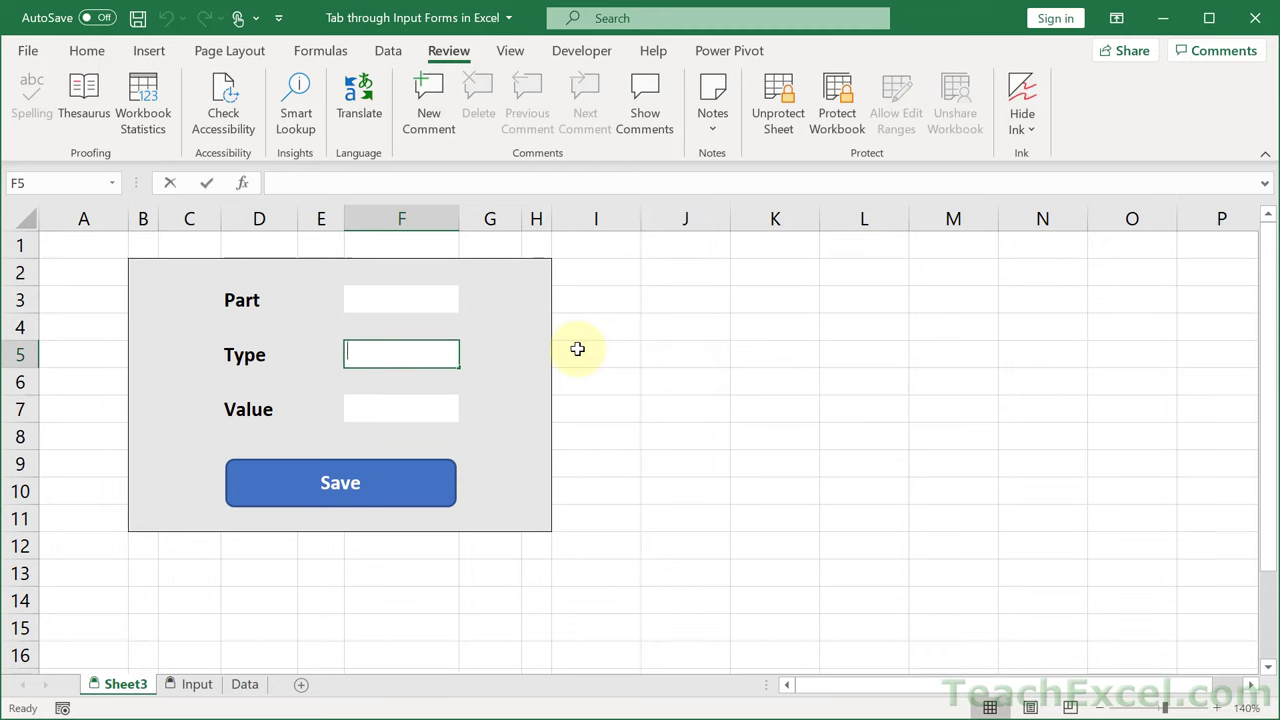
pyautogui.write('ok')
pyautogui.press('Tab')
pyautogui.write('ok')
pyautogui.press('Tab')
pyautogui.write('ok')
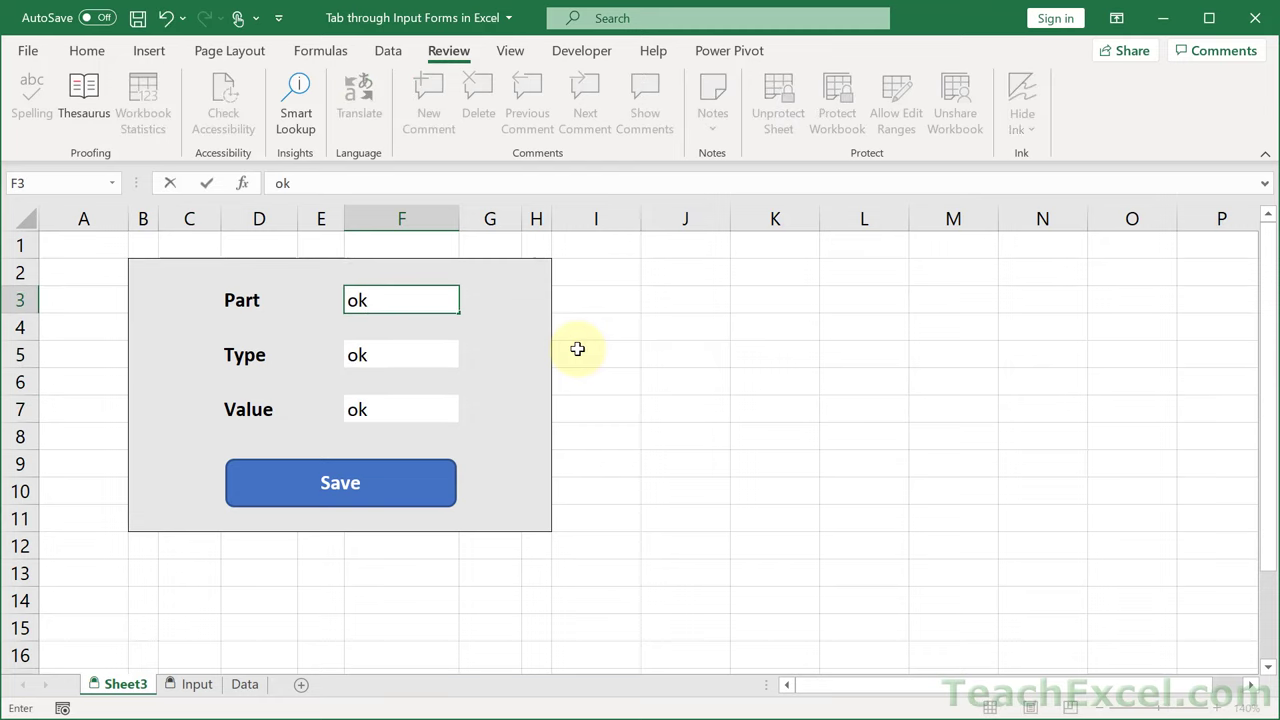
pyautogui.press('Tab')
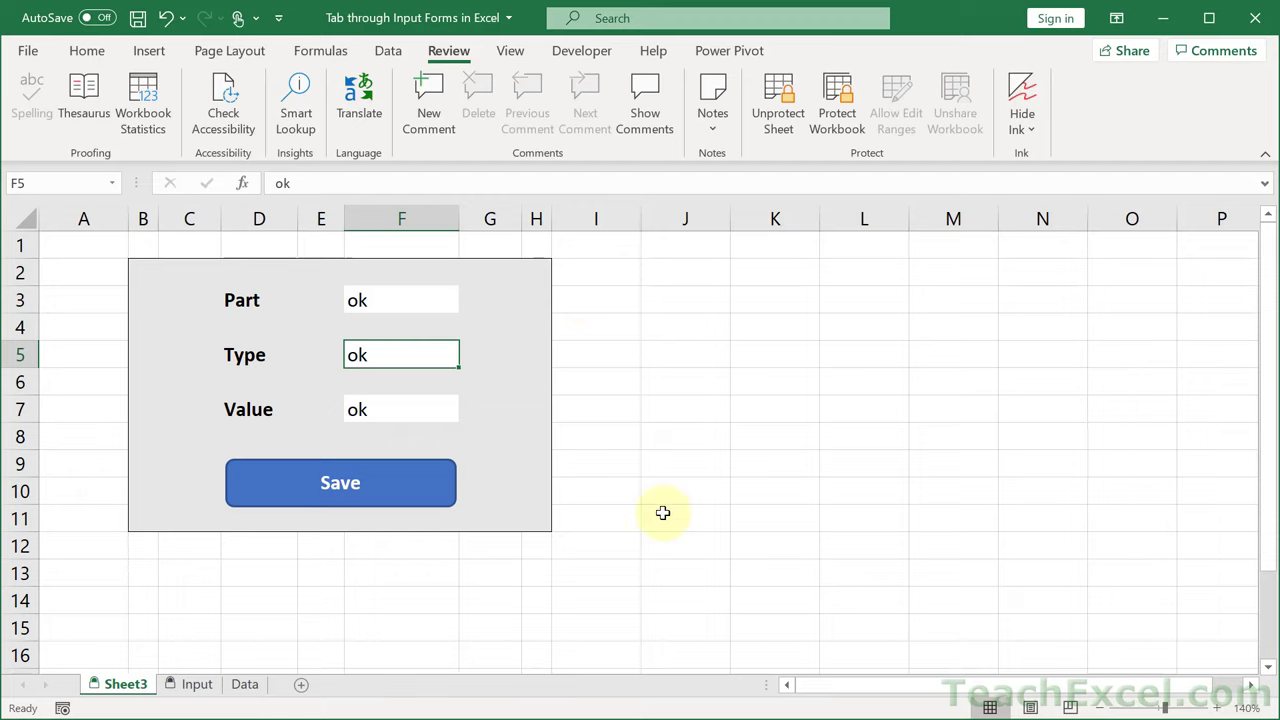
# Hide the sheet's gridlines, headings and formula bar, and collapse the ribbon.
pyautogui.click(510, 51)
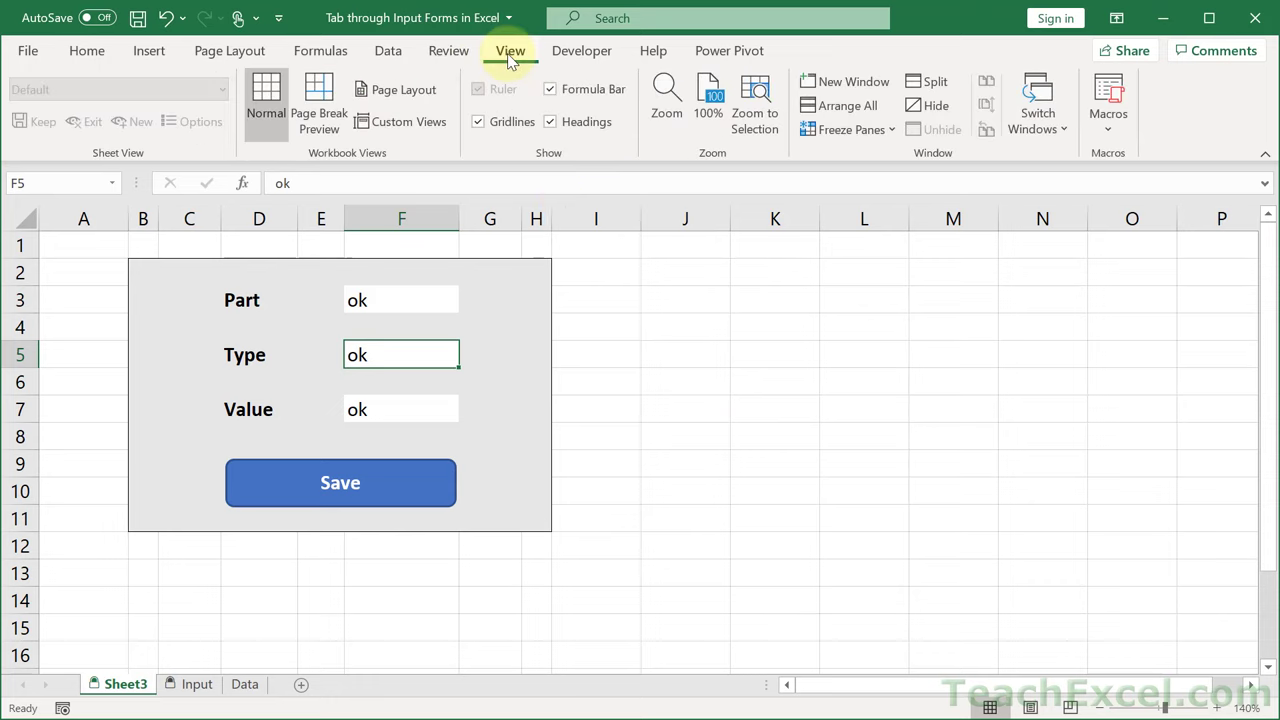
pyautogui.click(510, 130)
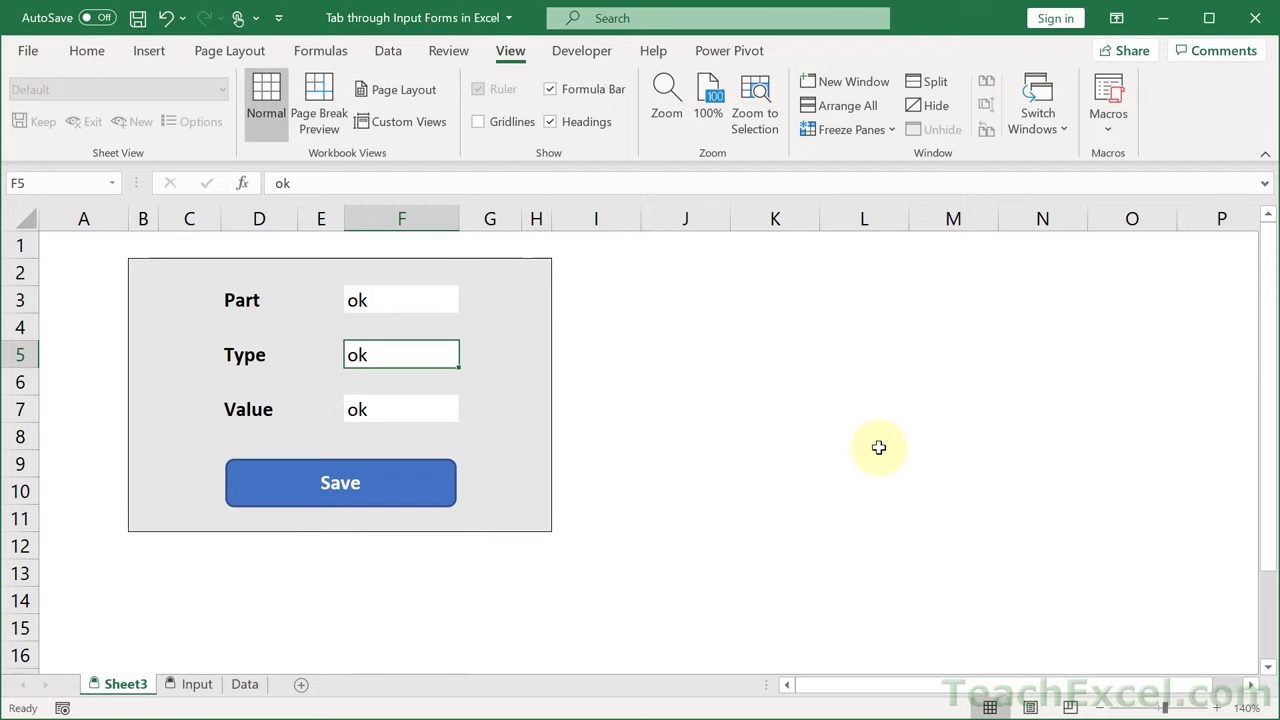
pyautogui.click(590, 124)
pyautogui.click(590, 92)
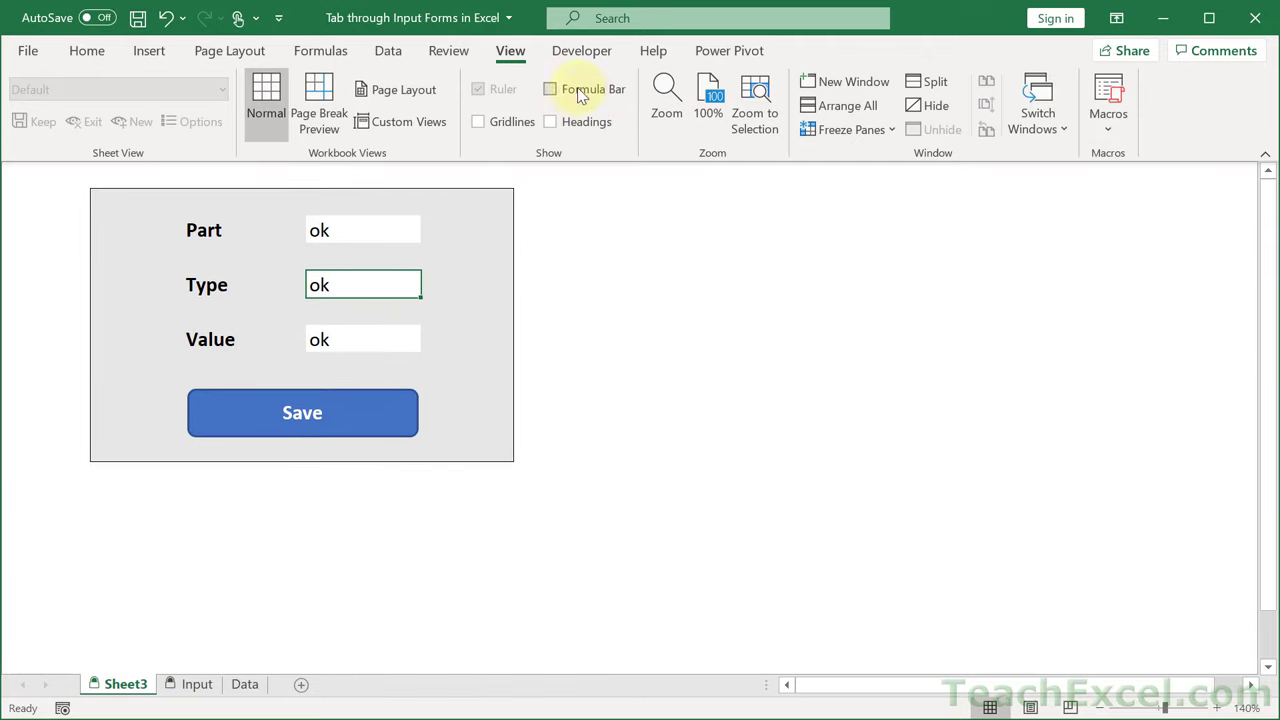
pyautogui.doubleClick(512, 55)
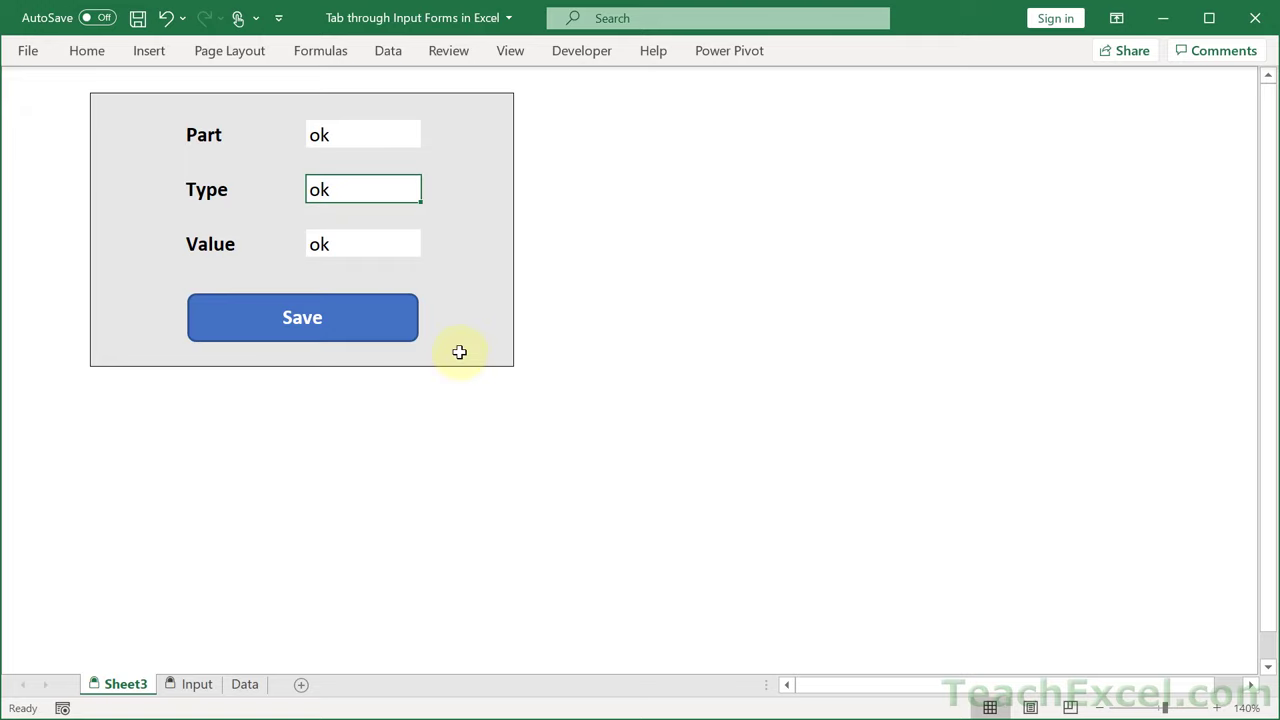
# Test tabbing forward and backward through the form's input cells in the decluttered view.
pyautogui.press('Tab')
pyautogui.press('Tab')
pyautogui.press('Tab')
pyautogui.press('Tab')
pyautogui.hotkey('shift', 'Tab')
pyautogui.hotkey('shift', 'Tab')
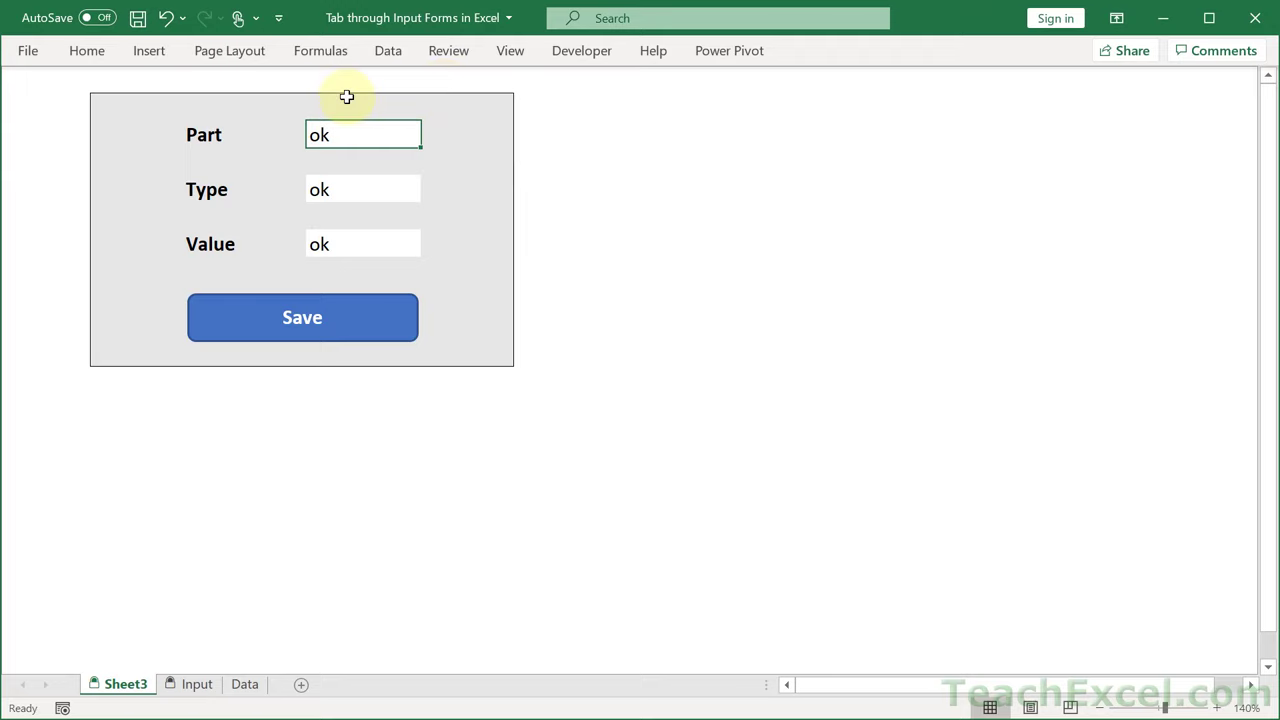
# Expand the ribbon and unprotect the sheet, reviewing the sheet protection options without applying them.
pyautogui.doubleClick(85, 52)
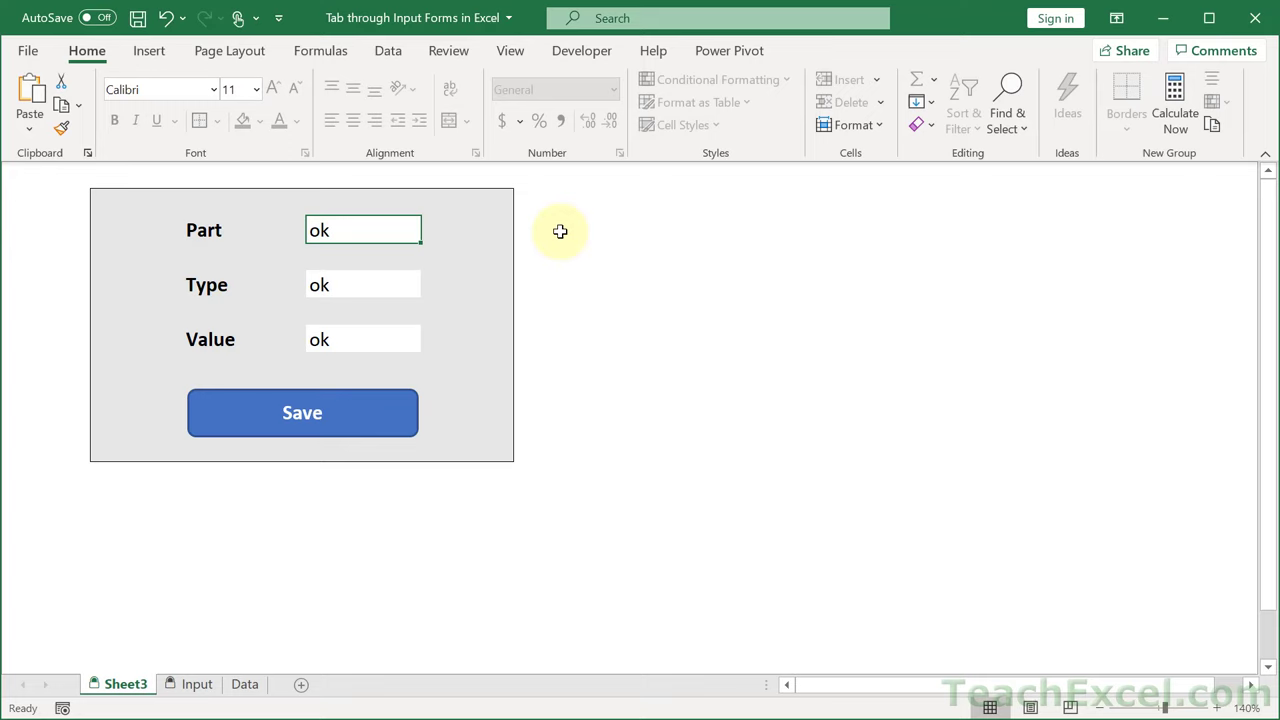
pyautogui.click(448, 50)
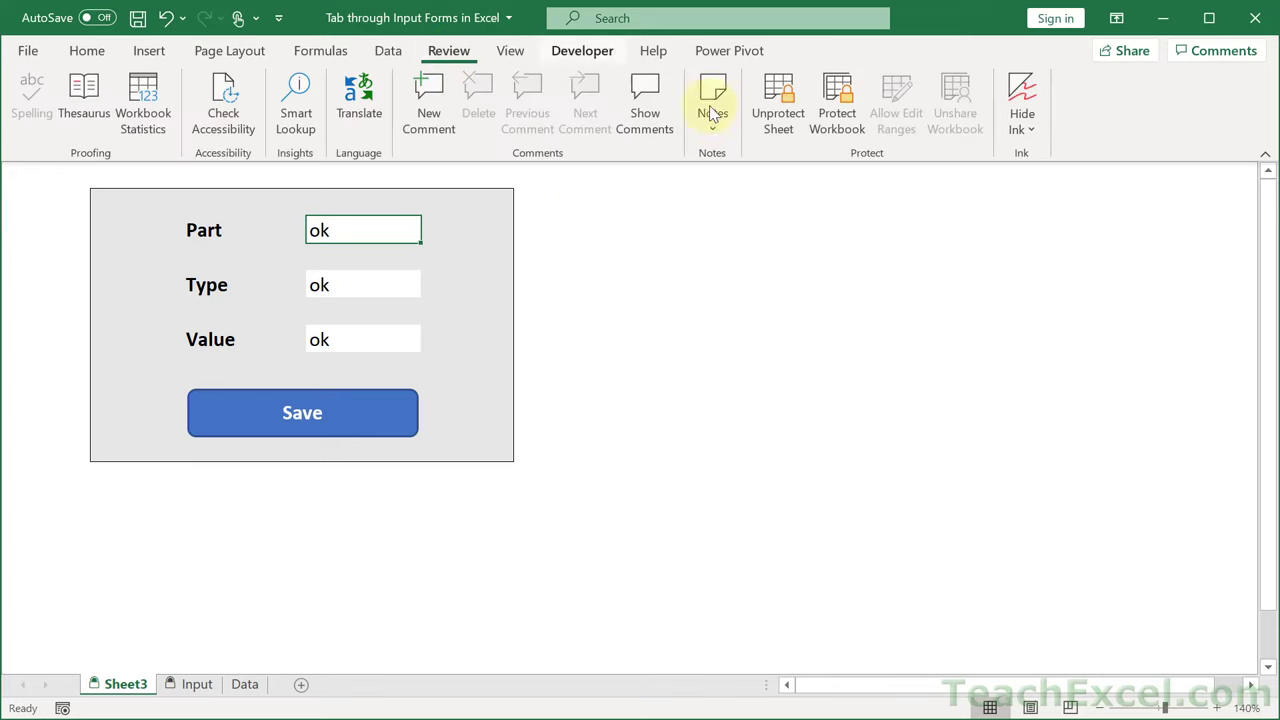
pyautogui.click(775, 128)
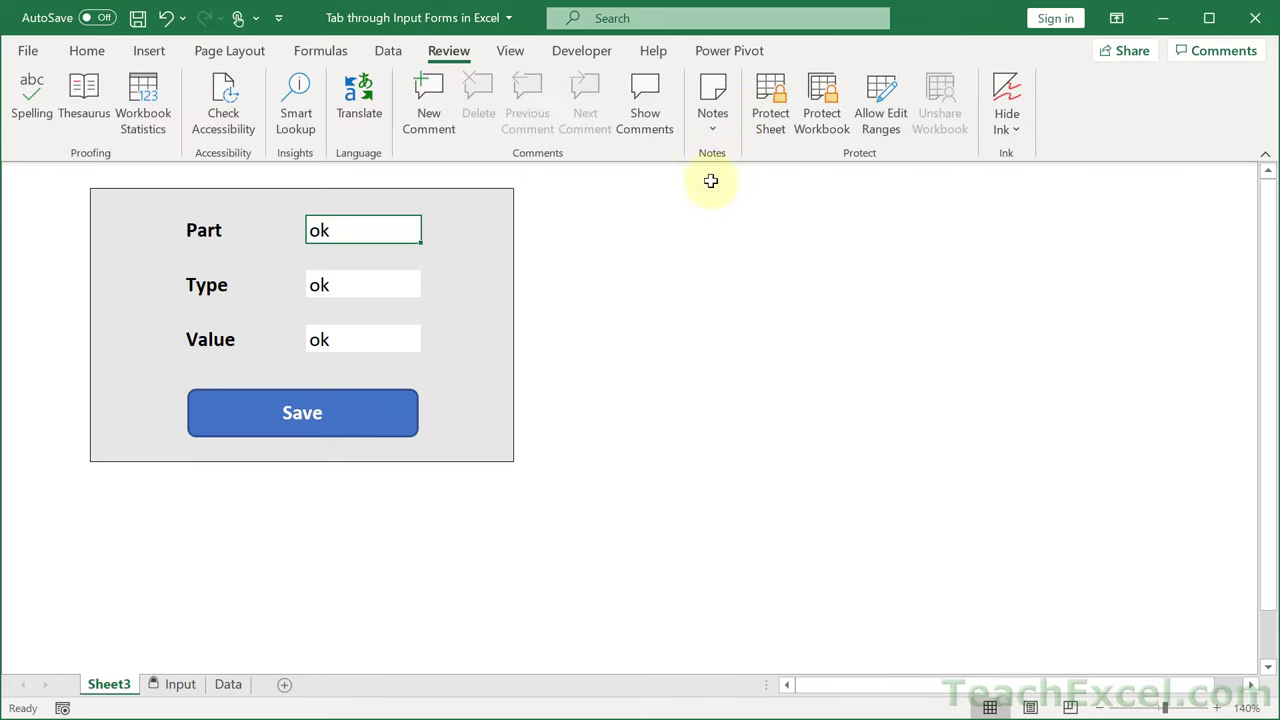
pyautogui.click(772, 120)
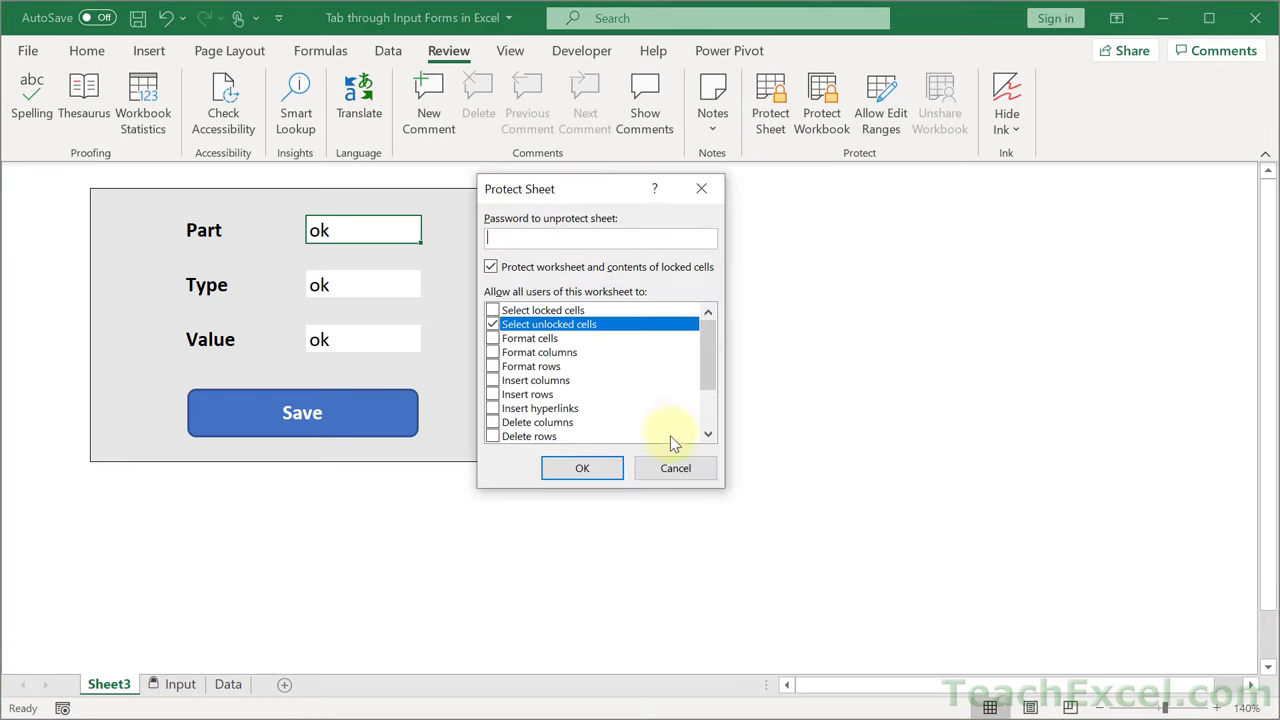
pyautogui.click(662, 470)
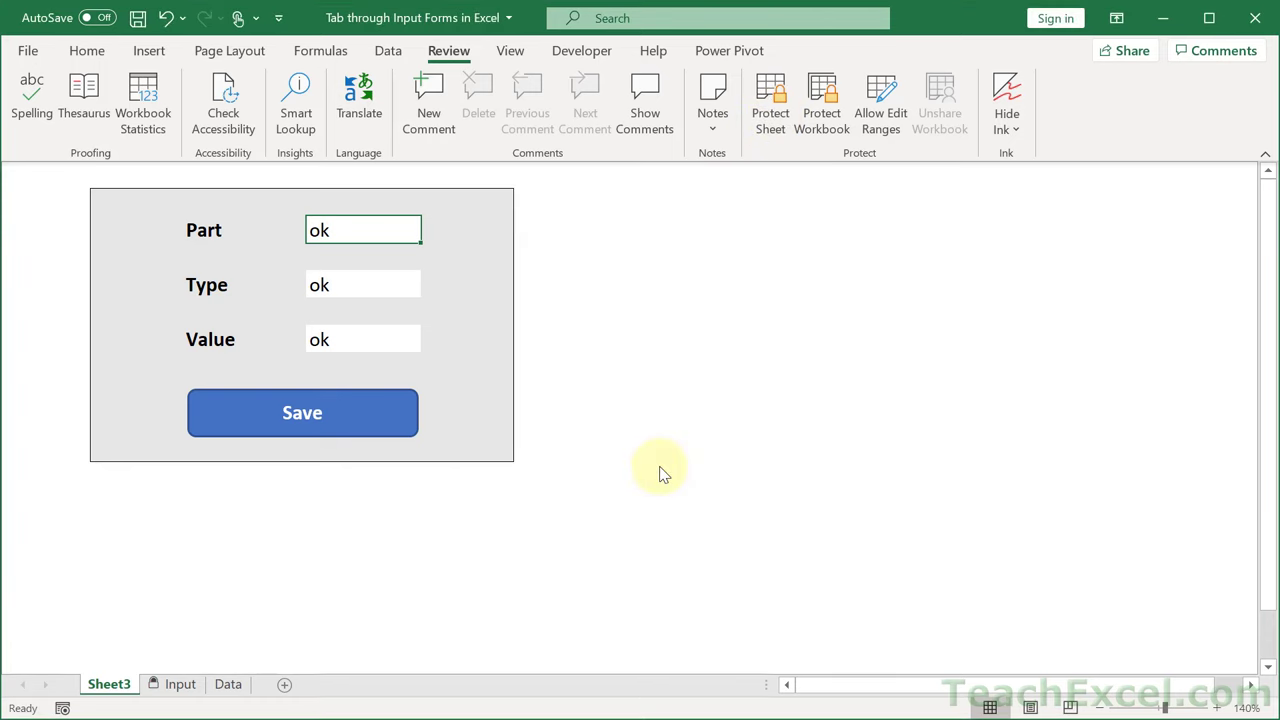
# Preview assigning the Store_Data macro to the Save button, without applying it.
pyautogui.rightClick(363, 413)
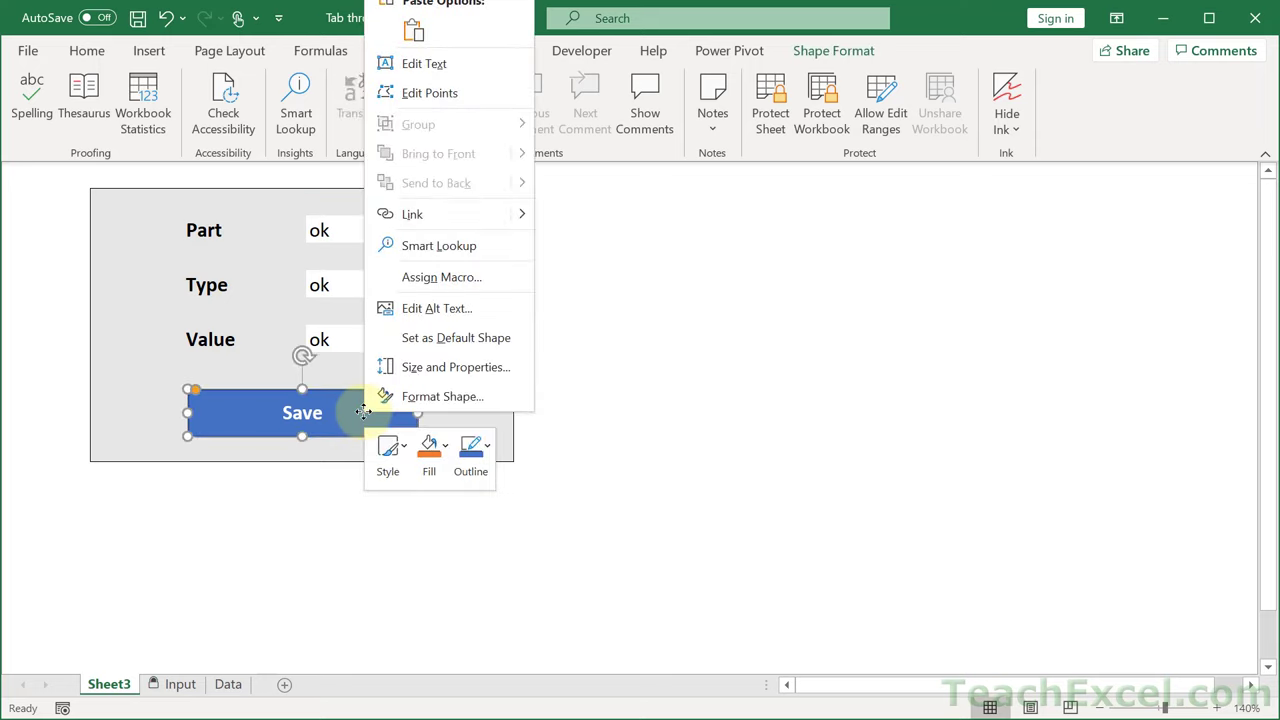
pyautogui.click(466, 285)
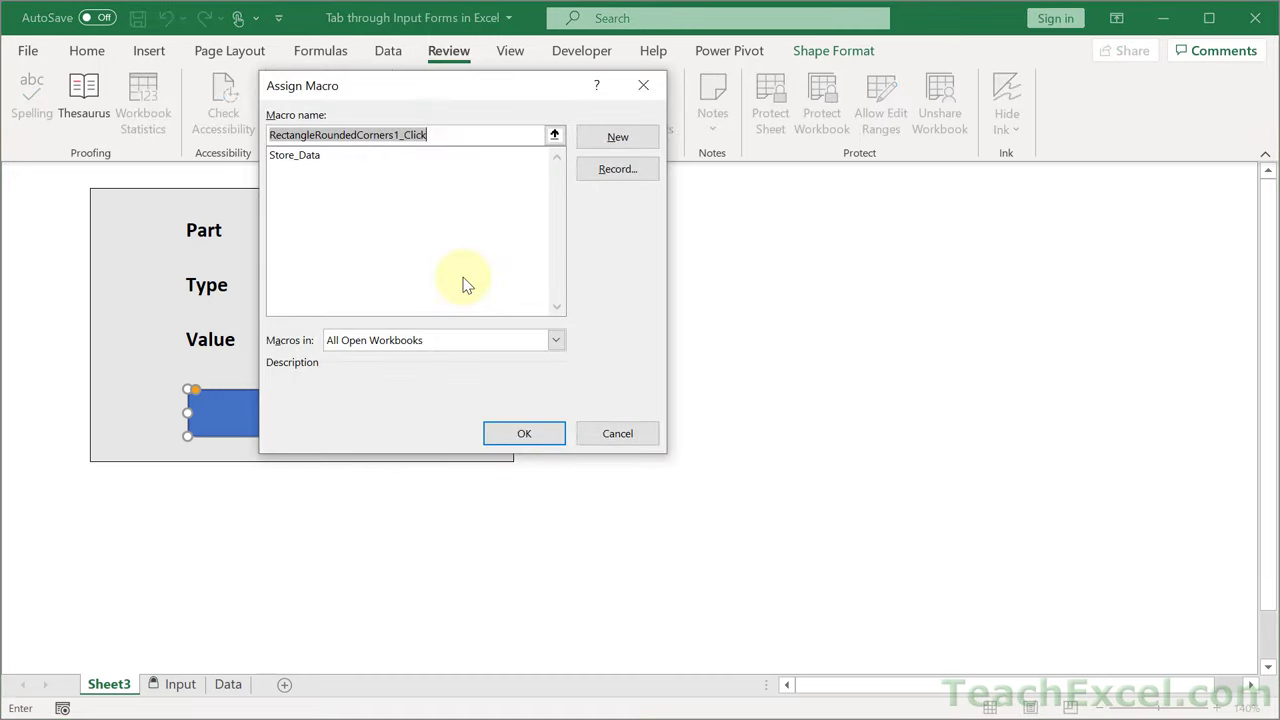
pyautogui.click(318, 156)
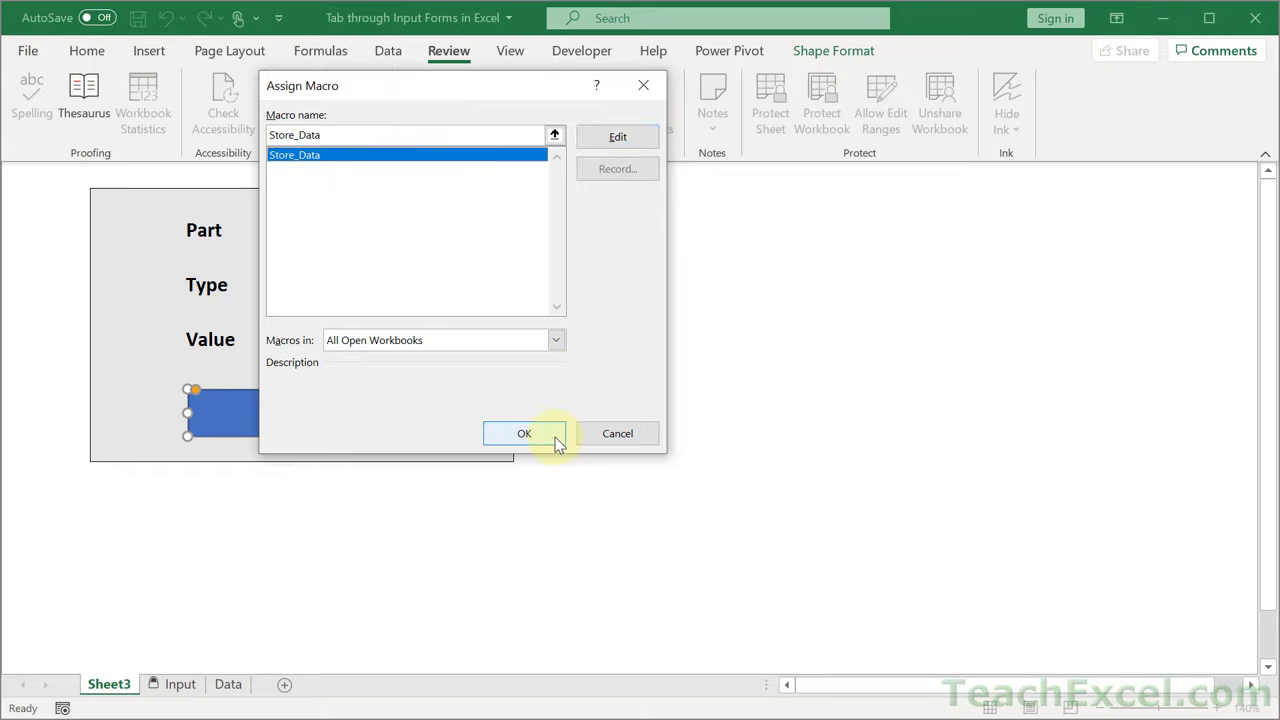
pyautogui.click(614, 432)
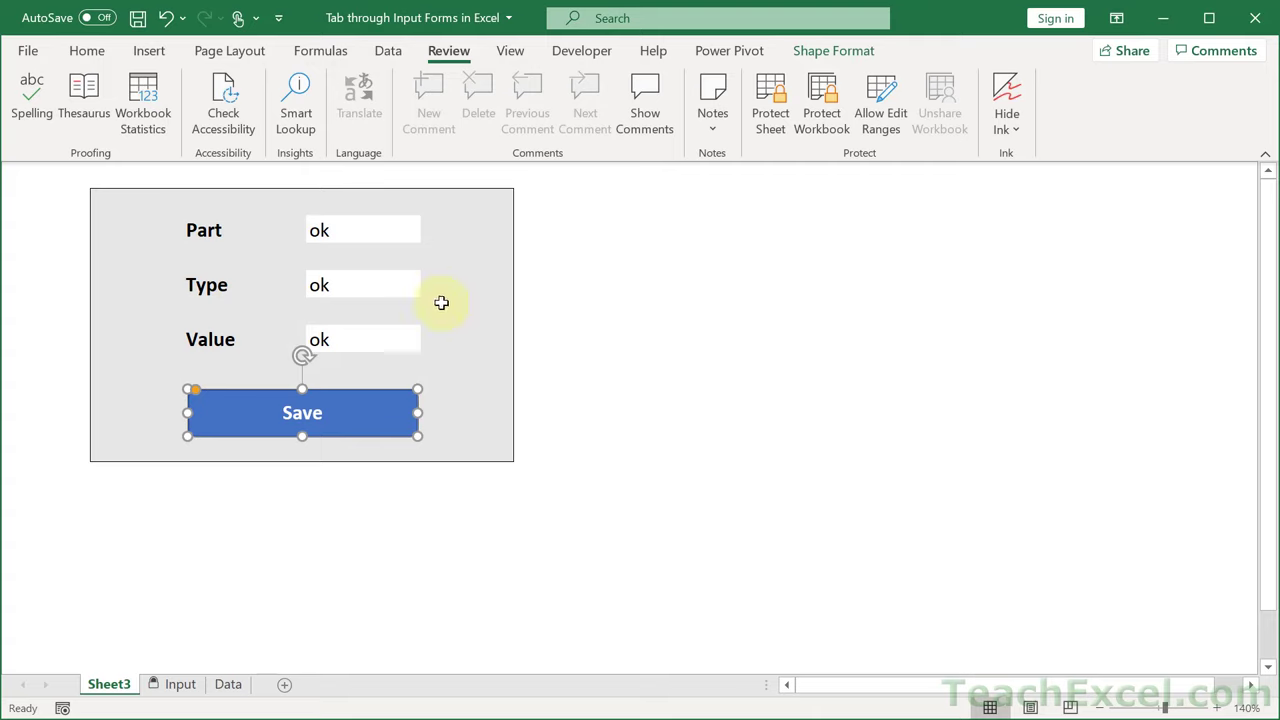
# Test tabbing onward from the Part input cell on the unprotected sheet and reselect the Part cell.
pyautogui.click(386, 227)
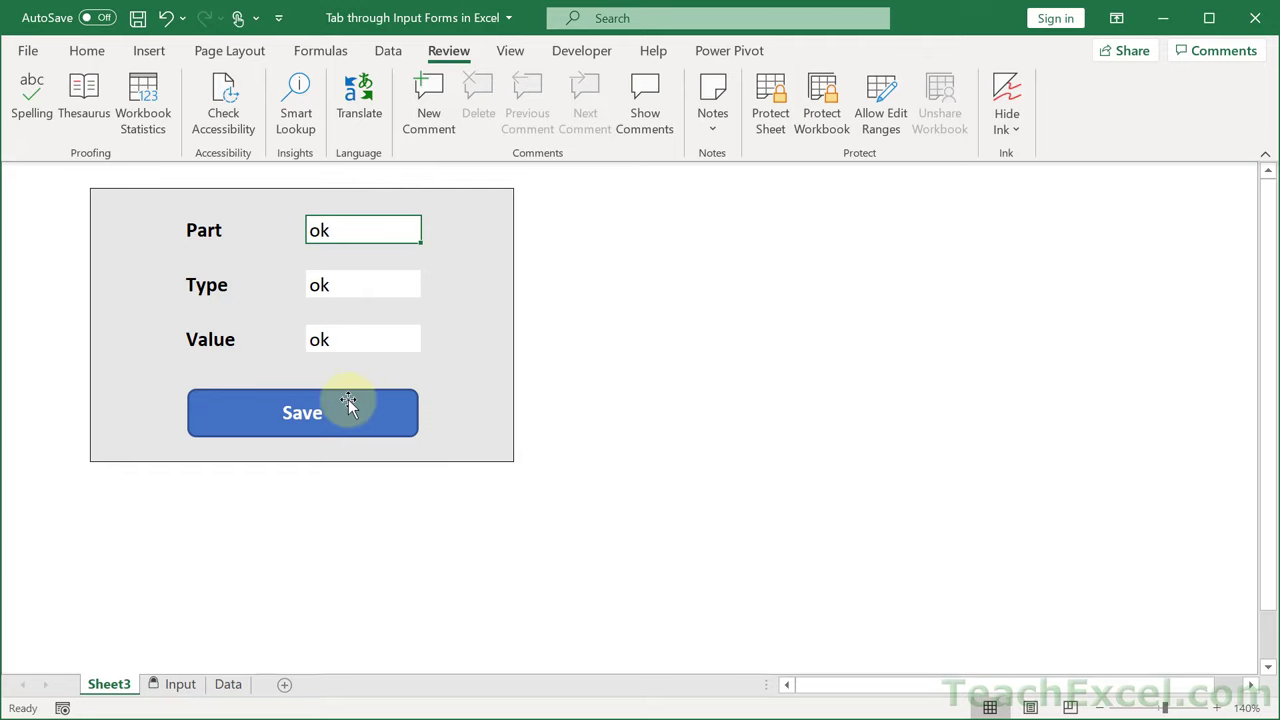
pyautogui.press('Tab')
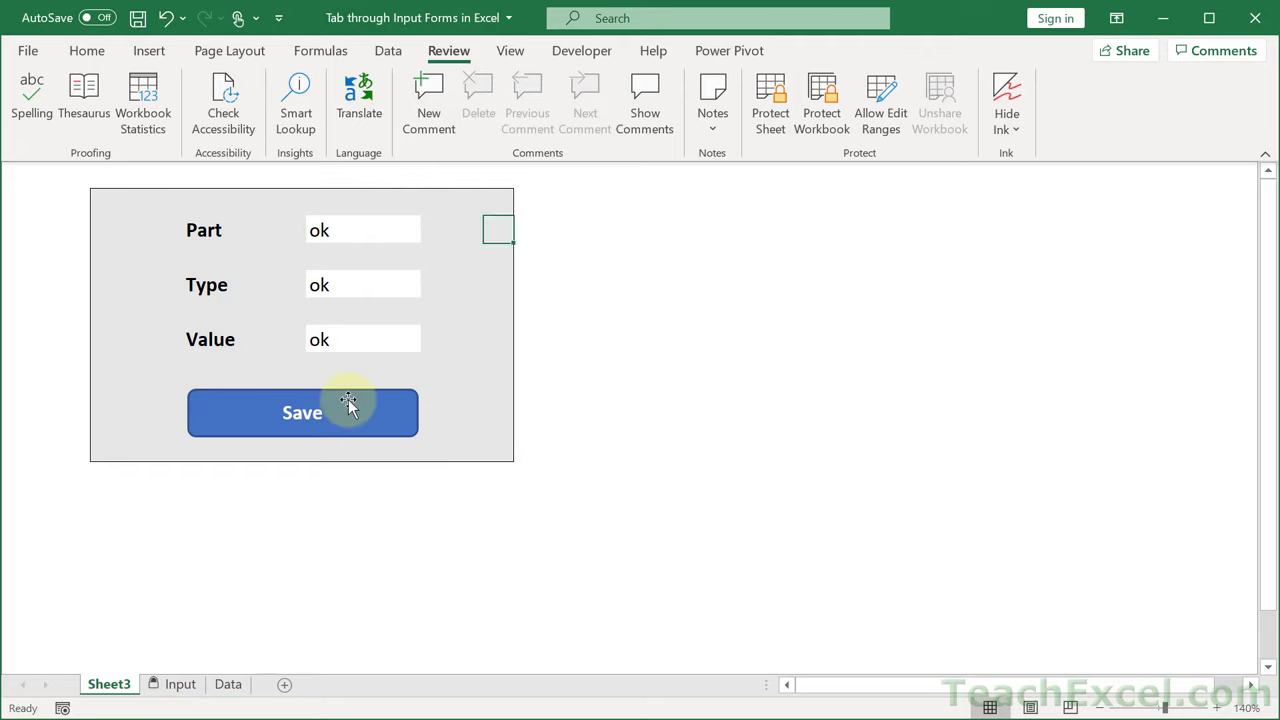
pyautogui.click(352, 226)
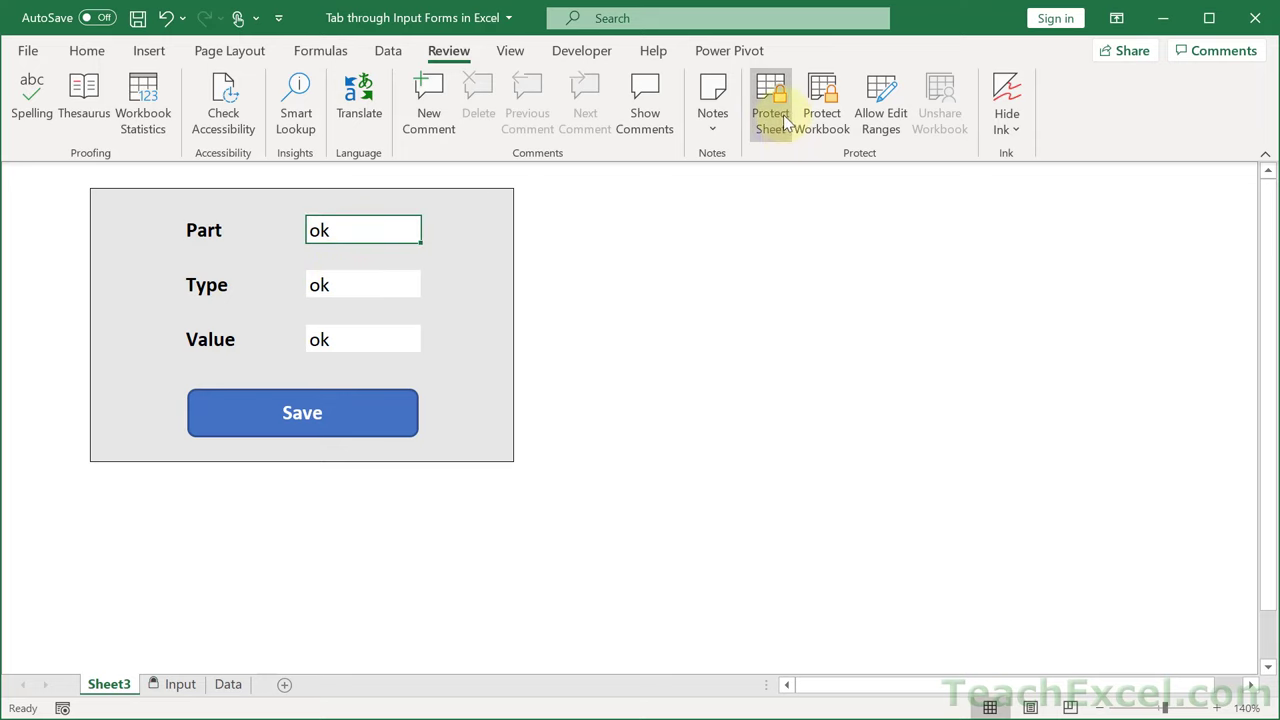
# Protect the sheet without a password, allowing only unlocked cells to be selected, and tab from Part to Type.
pyautogui.click(771, 112)
pyautogui.click(582, 474)
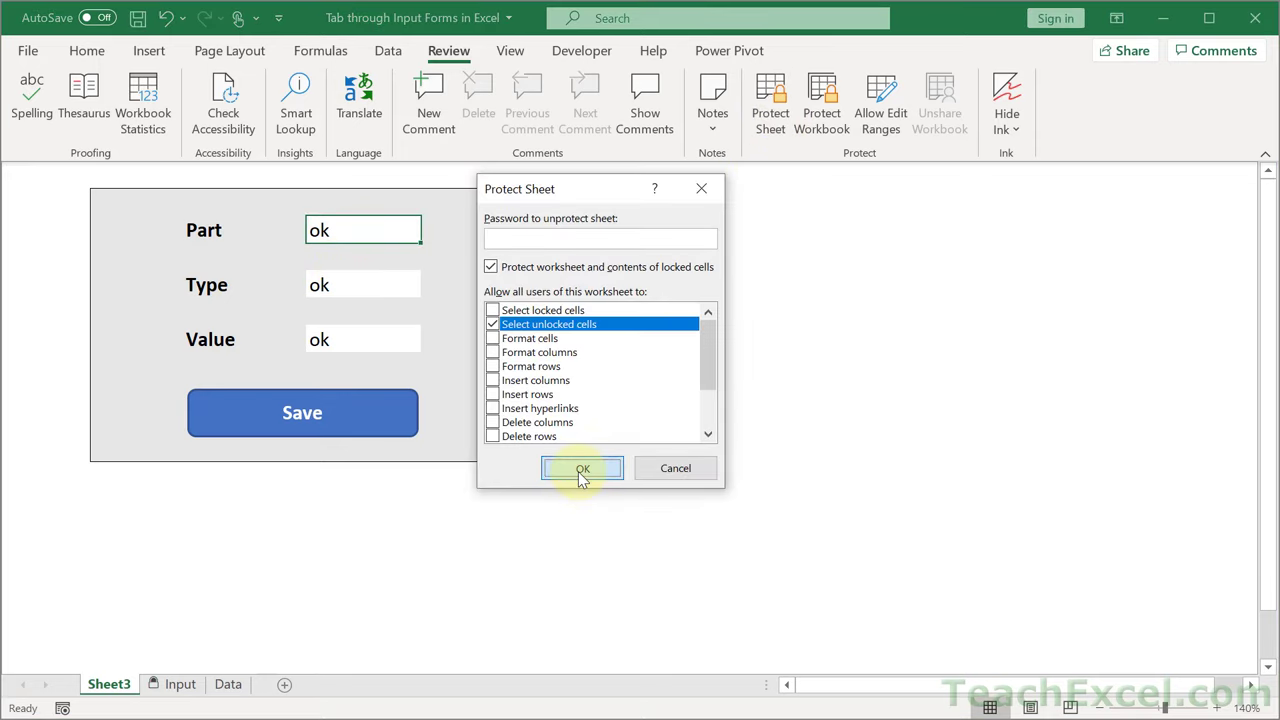
pyautogui.press('Tab')
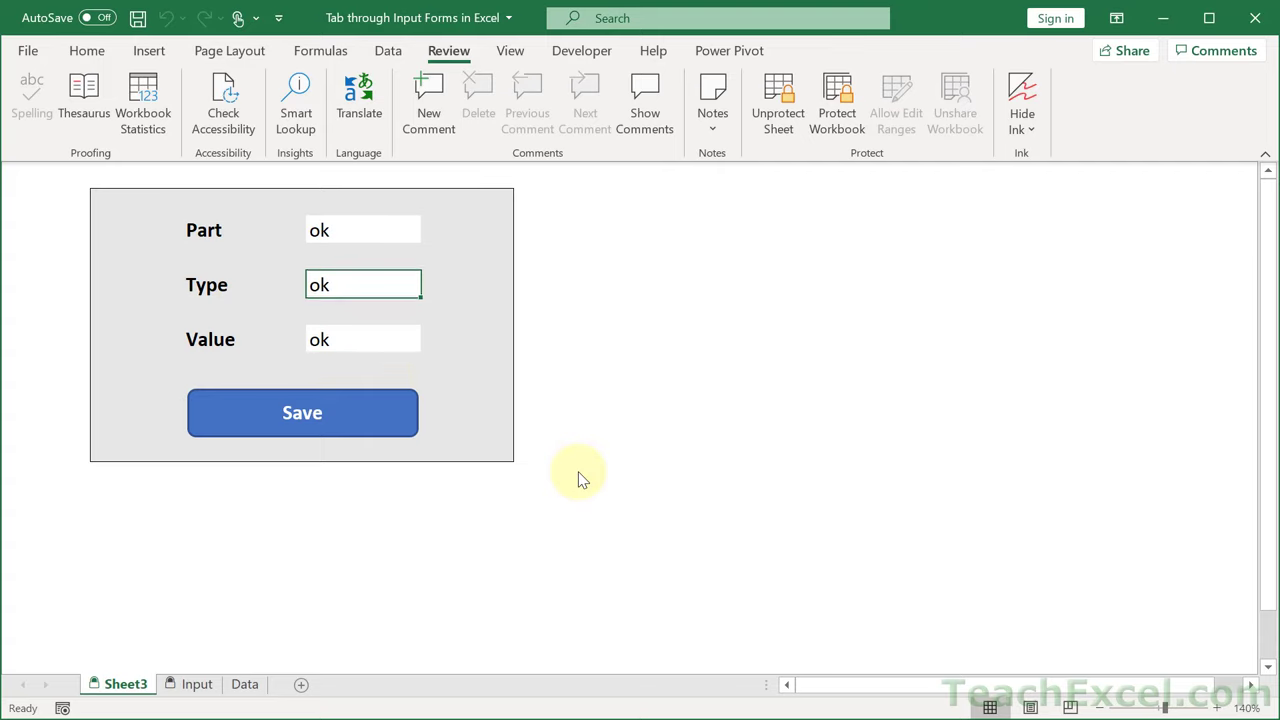
# Unprotect the sheet and protect it again with selecting both locked and unlocked cells allowed.
pyautogui.click(791, 116)
pyautogui.click(768, 122)
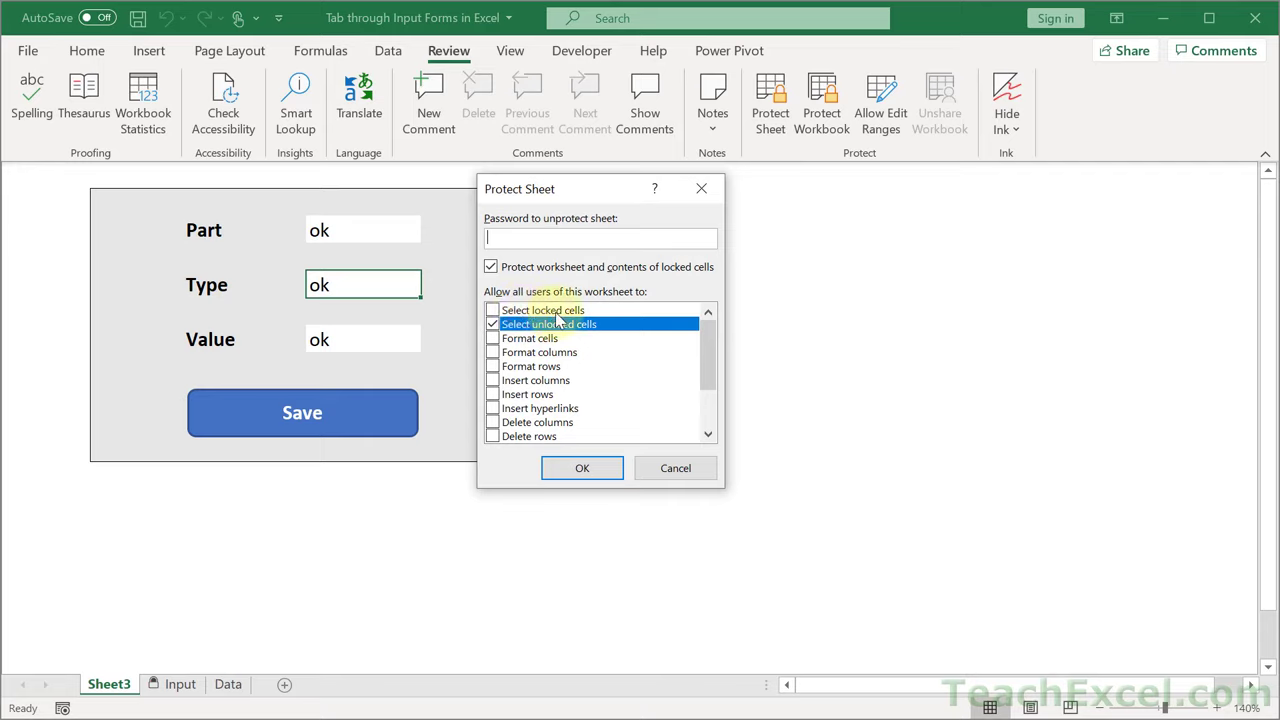
pyautogui.click(540, 311)
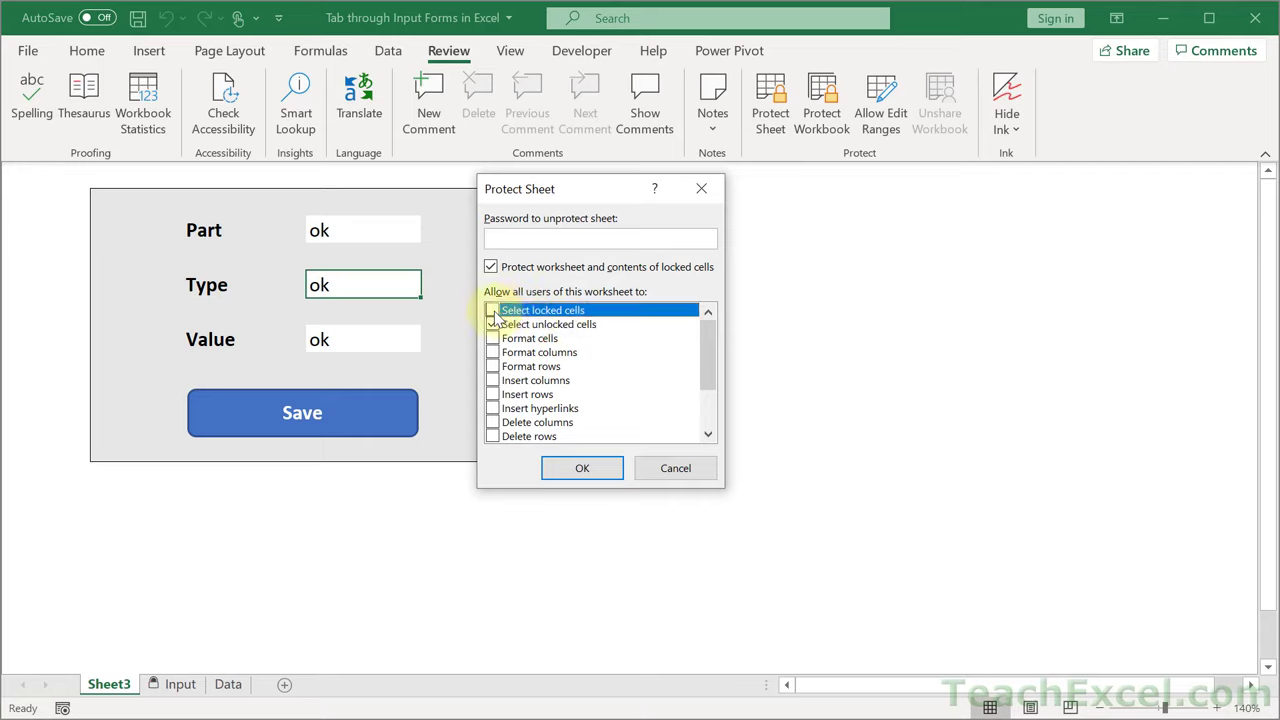
pyautogui.click(582, 468)
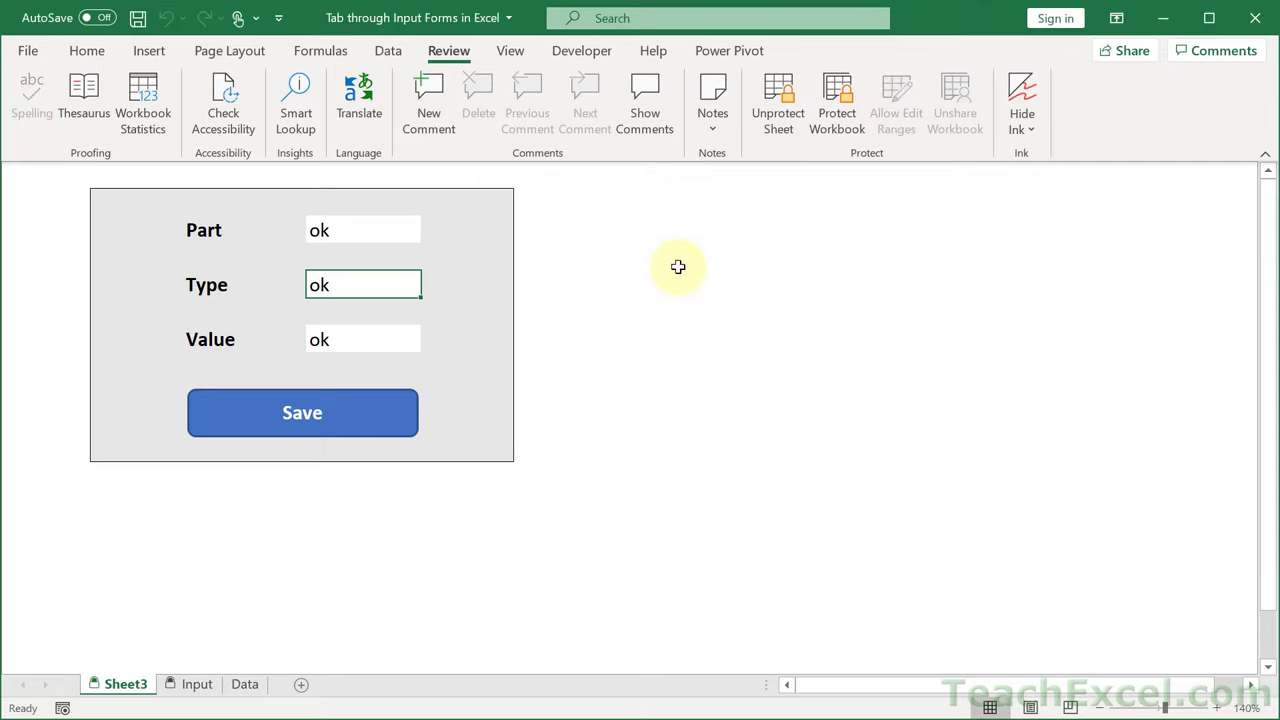
# Select locked cells outside the form and try to delete the contents of one, dismissing the alert.
pyautogui.click(687, 255)
pyautogui.click(674, 394)
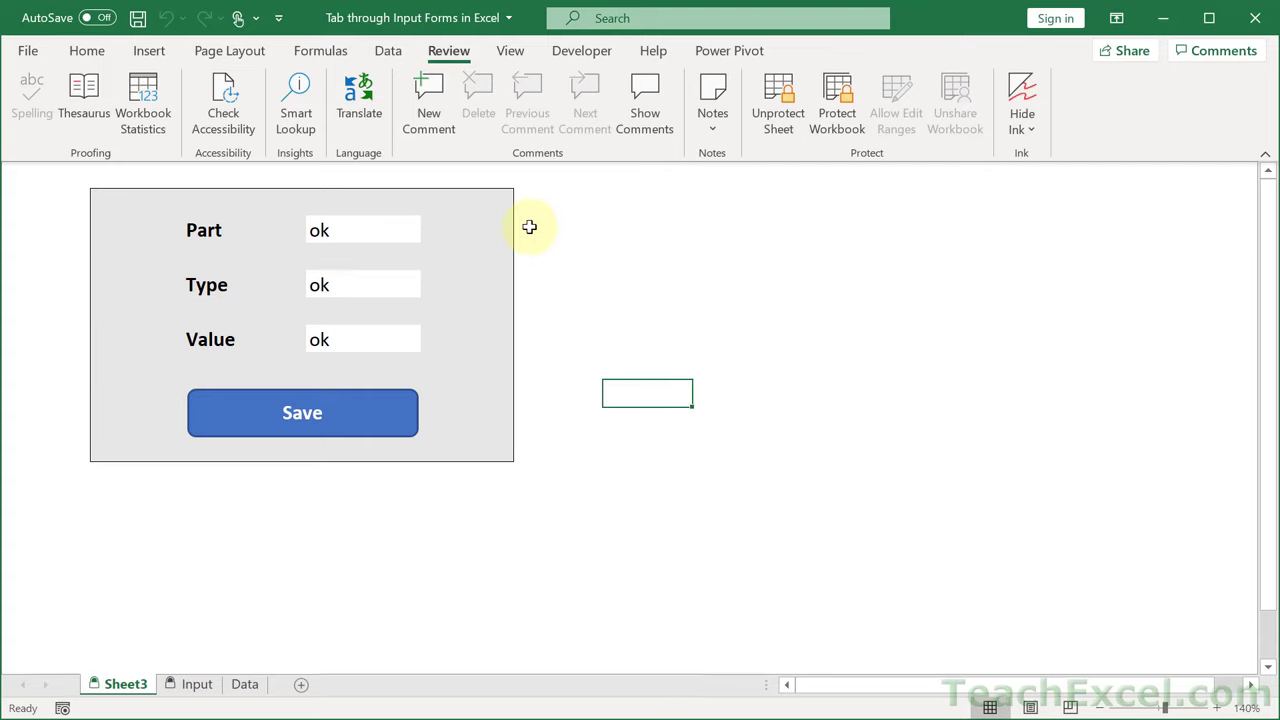
pyautogui.press('Delete')
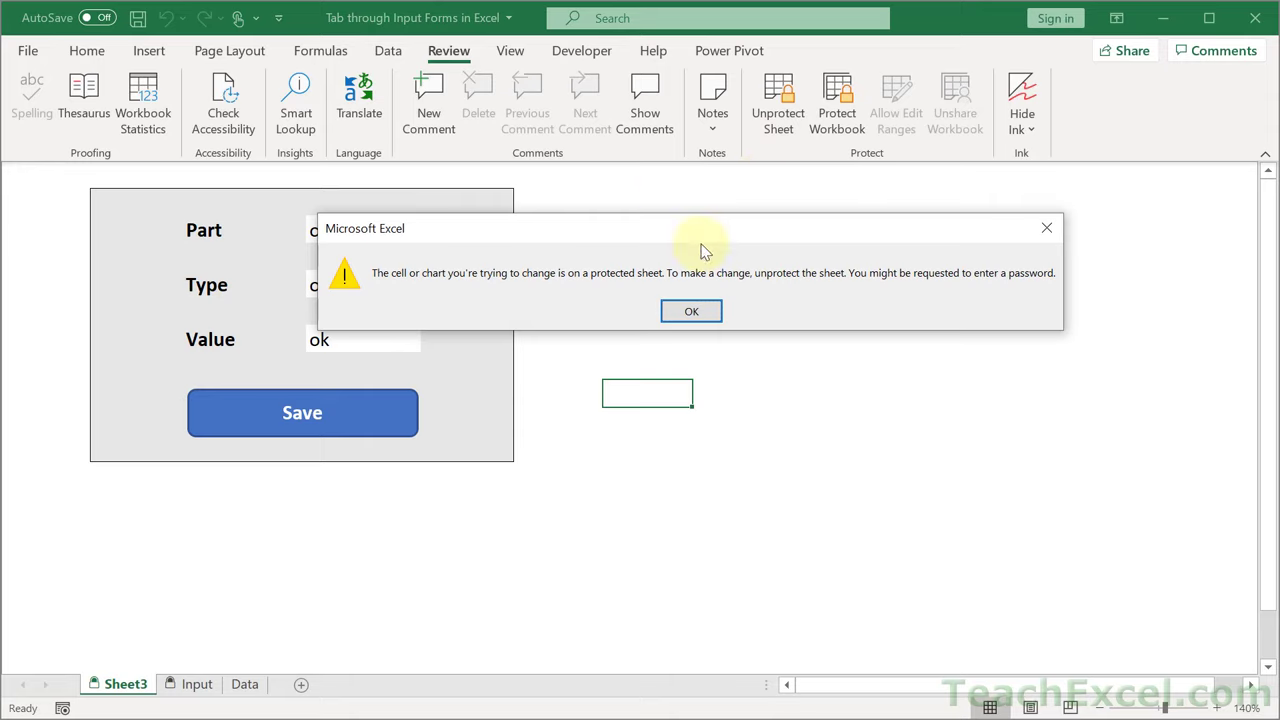
pyautogui.click(688, 313)
# Unprotect the sheet and protect it again with selecting locked cells disallowed and selecting unlocked cells allowed.
pyautogui.click(778, 115)
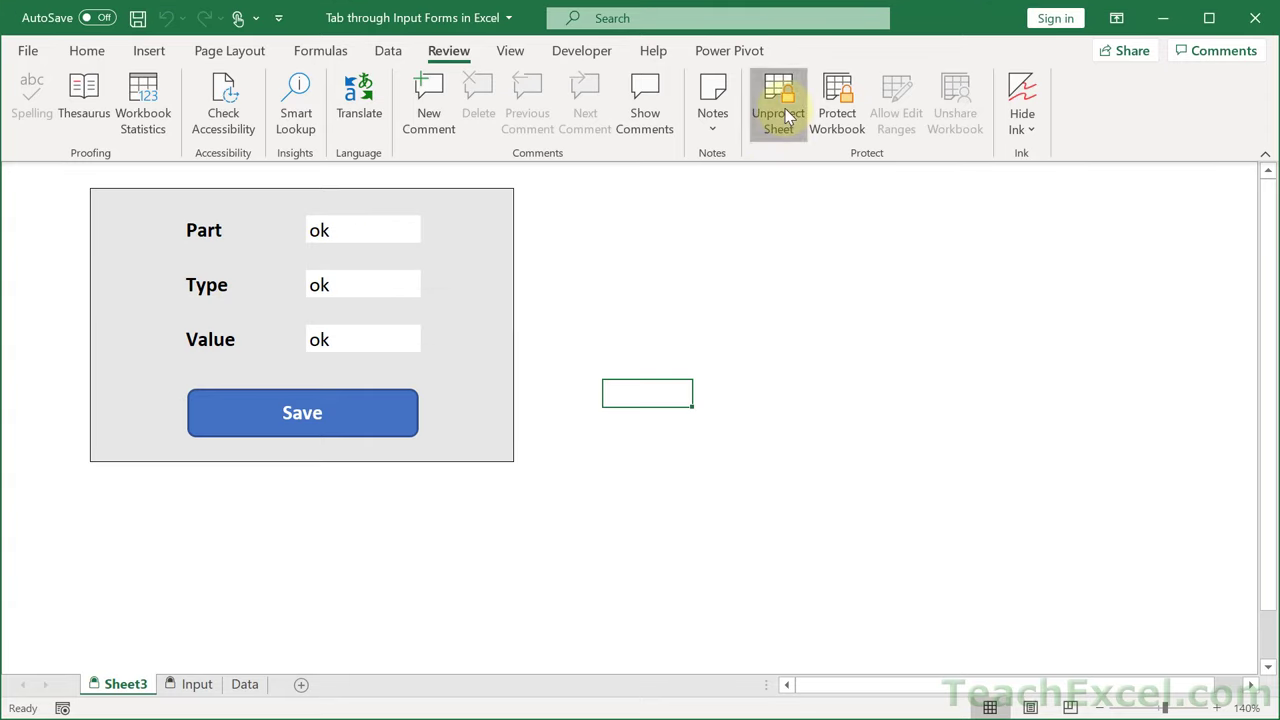
pyautogui.click(778, 115)
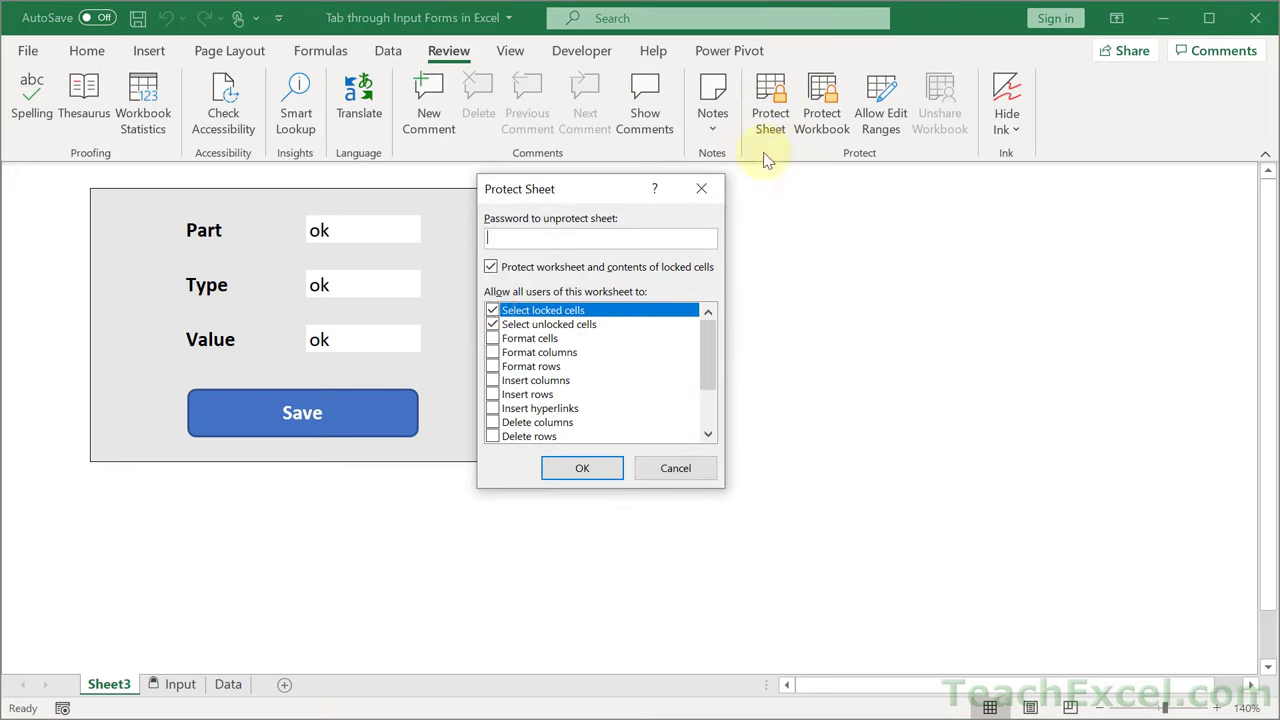
pyautogui.click(492, 311)
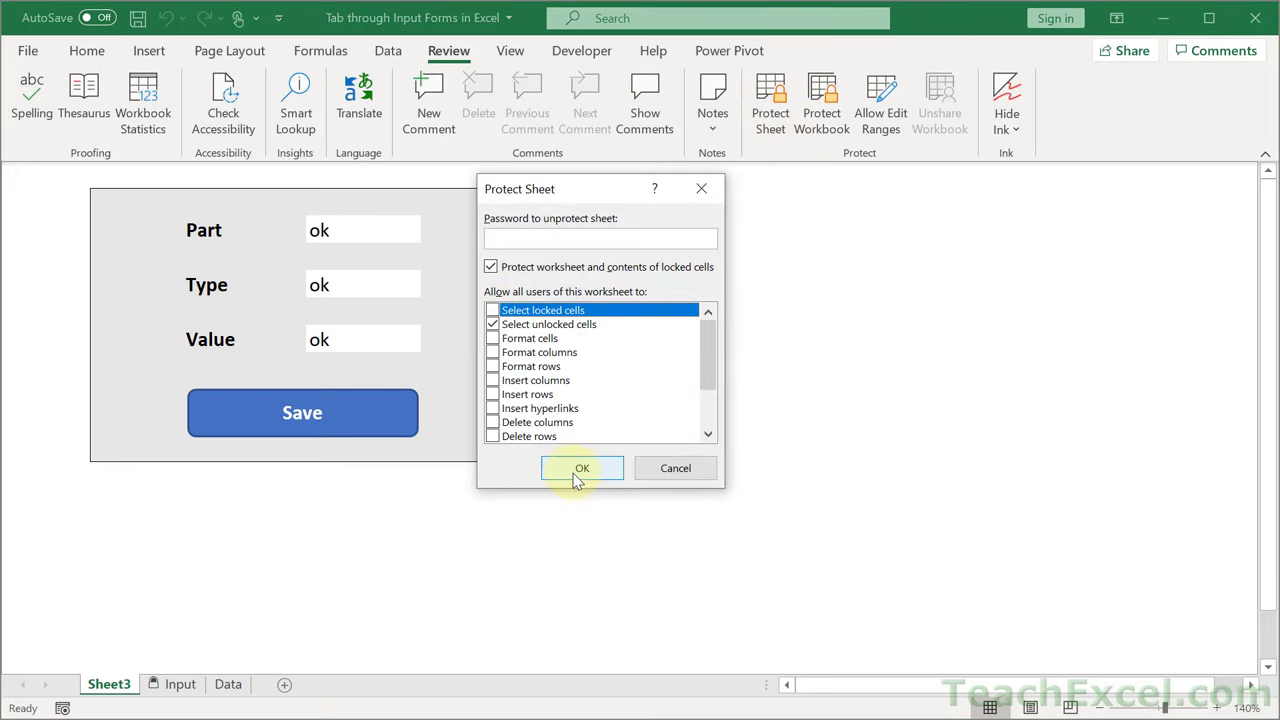
pyautogui.click(576, 470)
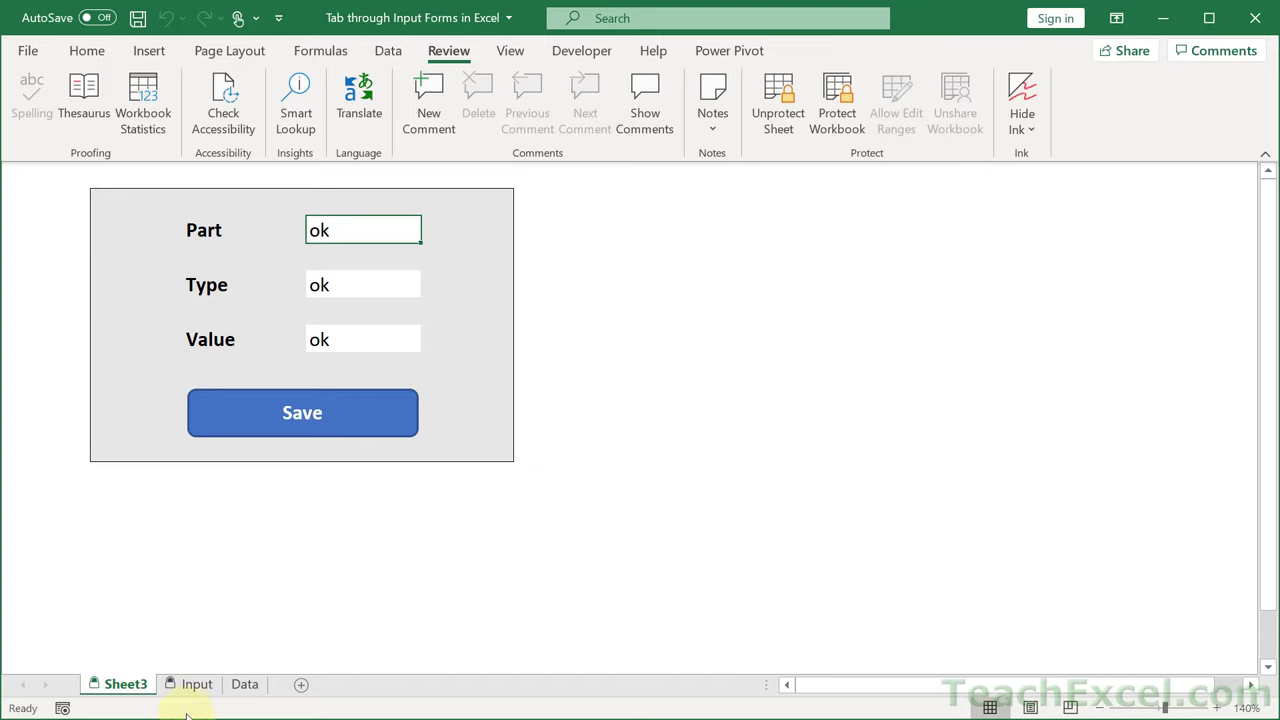
# Delete the practice worksheet Sheet3 from the workbook.
pyautogui.rightClick(135, 692)
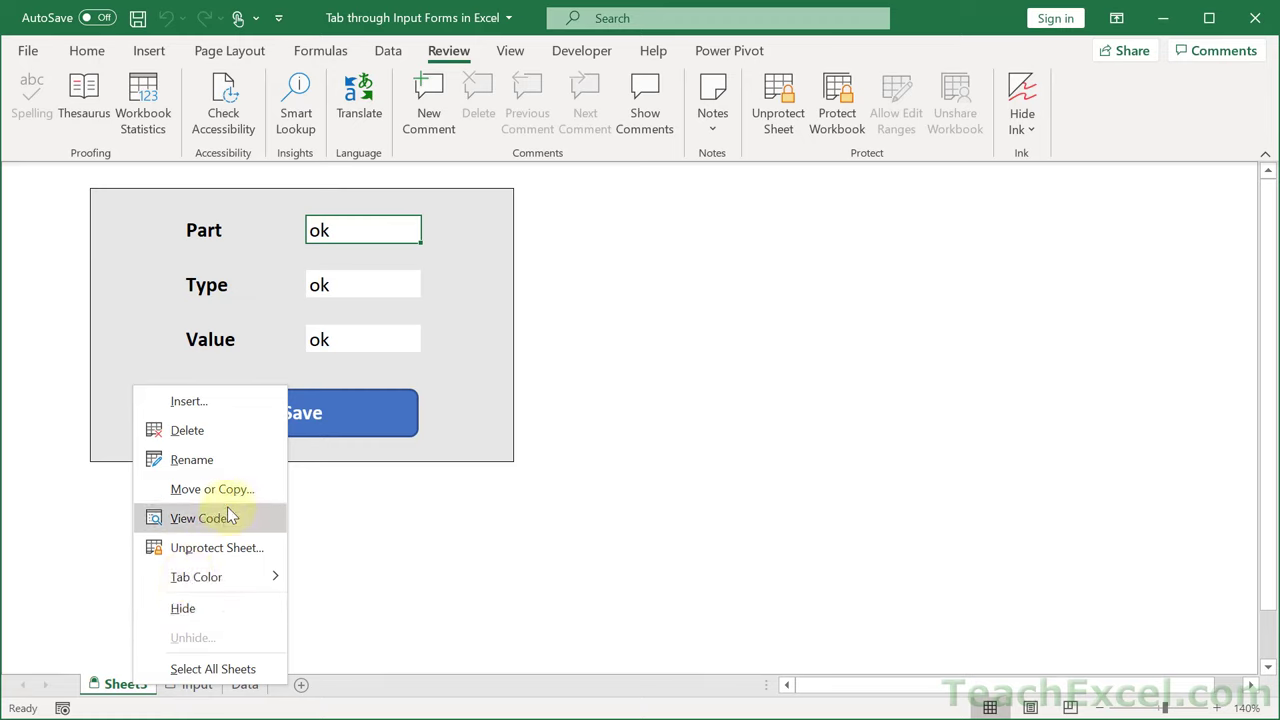
pyautogui.click(187, 430)
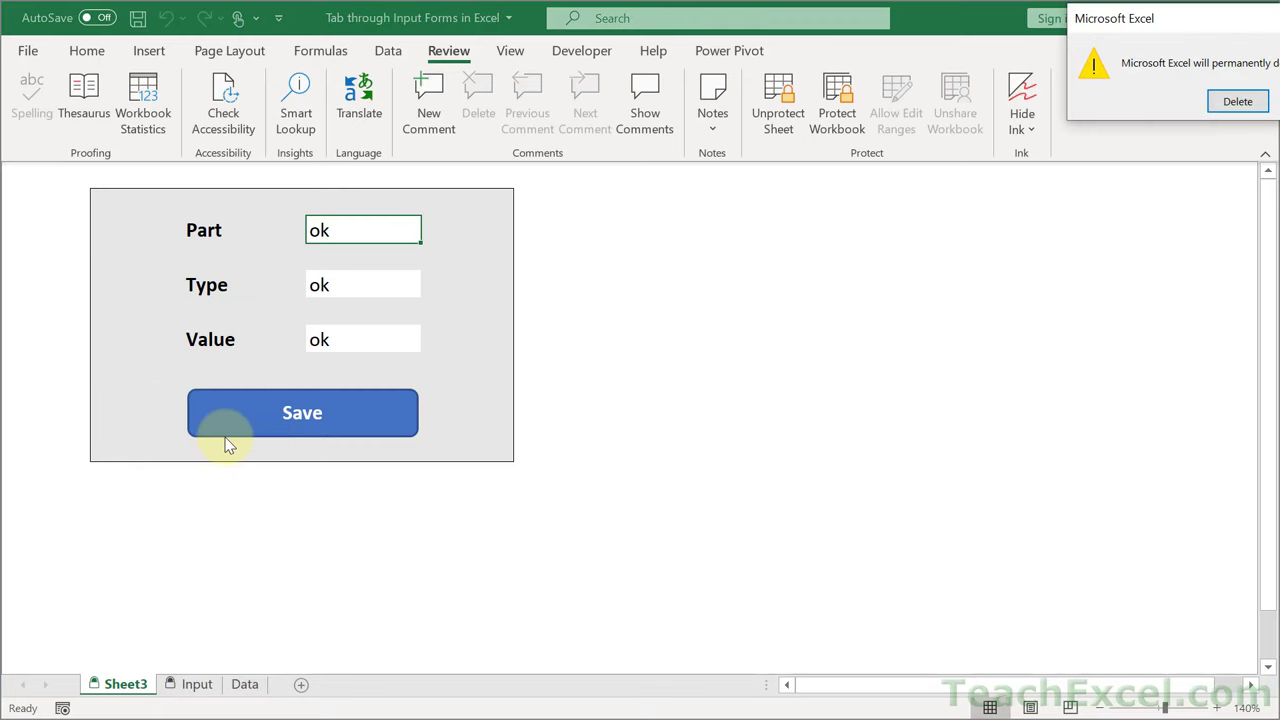
pyautogui.click(1236, 102)
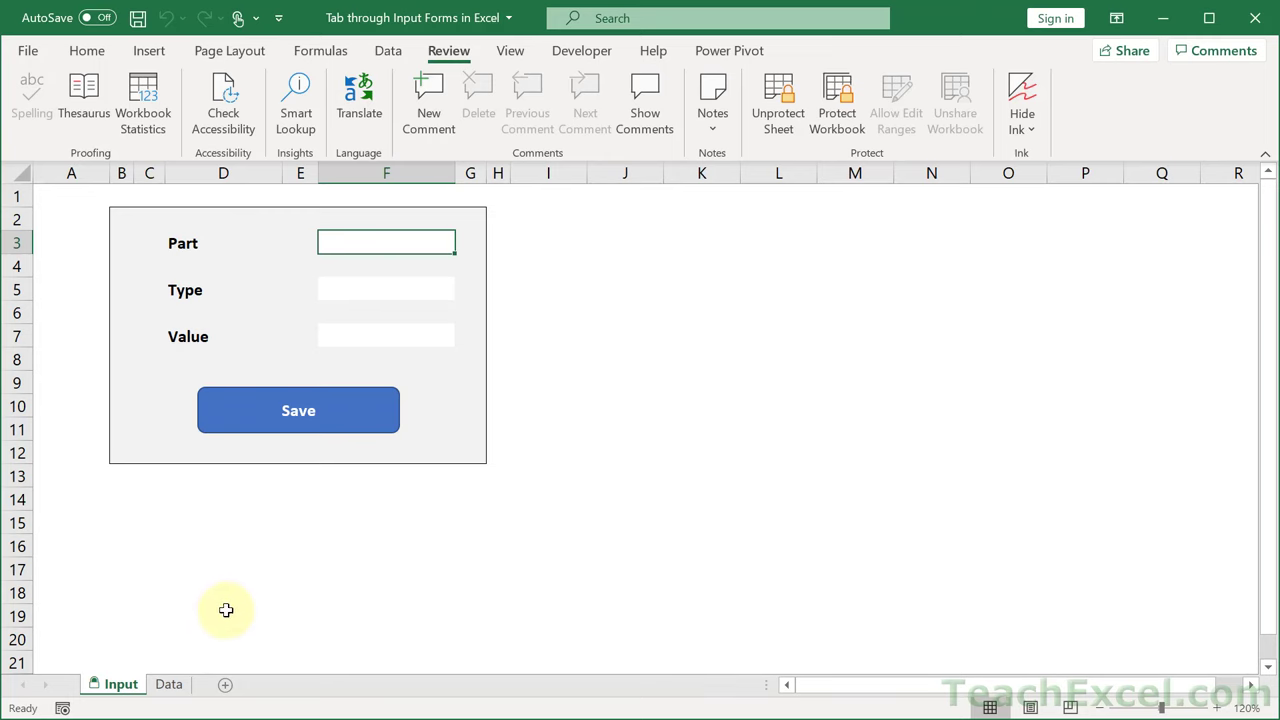
# Check the Data sheet's stored entries, return to the Input sheet and show the formula bar.
pyautogui.click(168, 684)
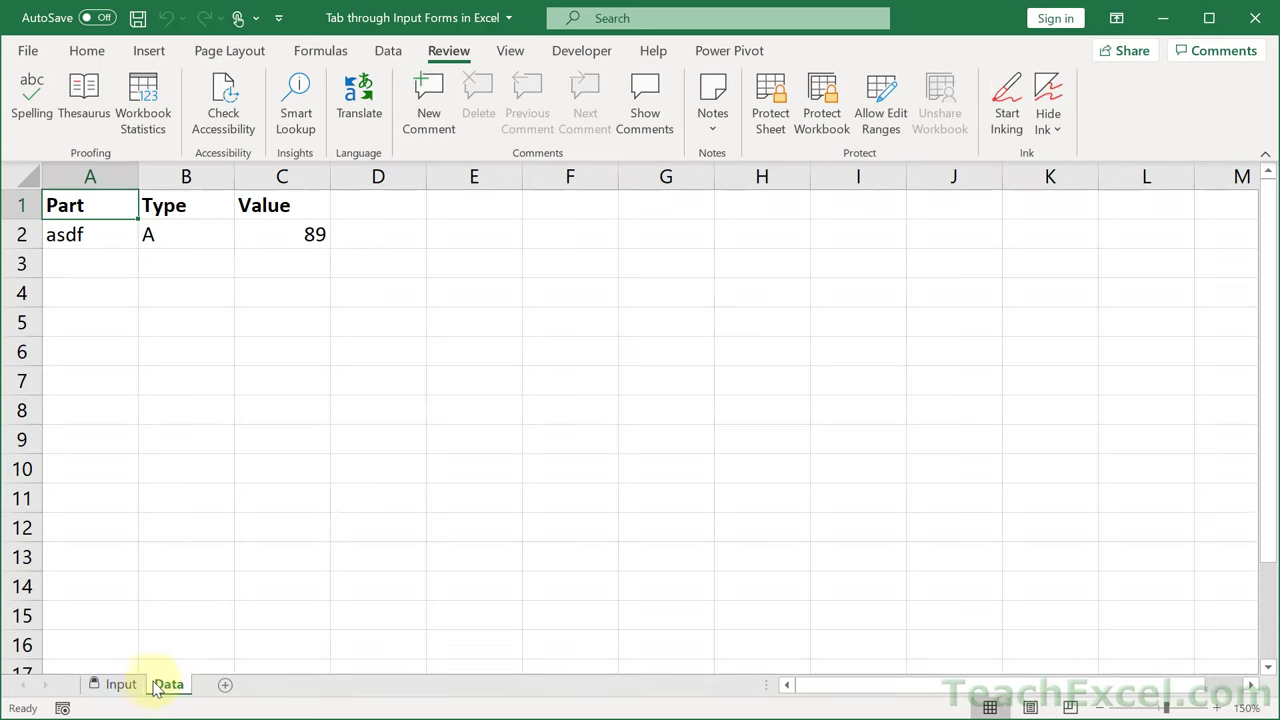
pyautogui.click(125, 686)
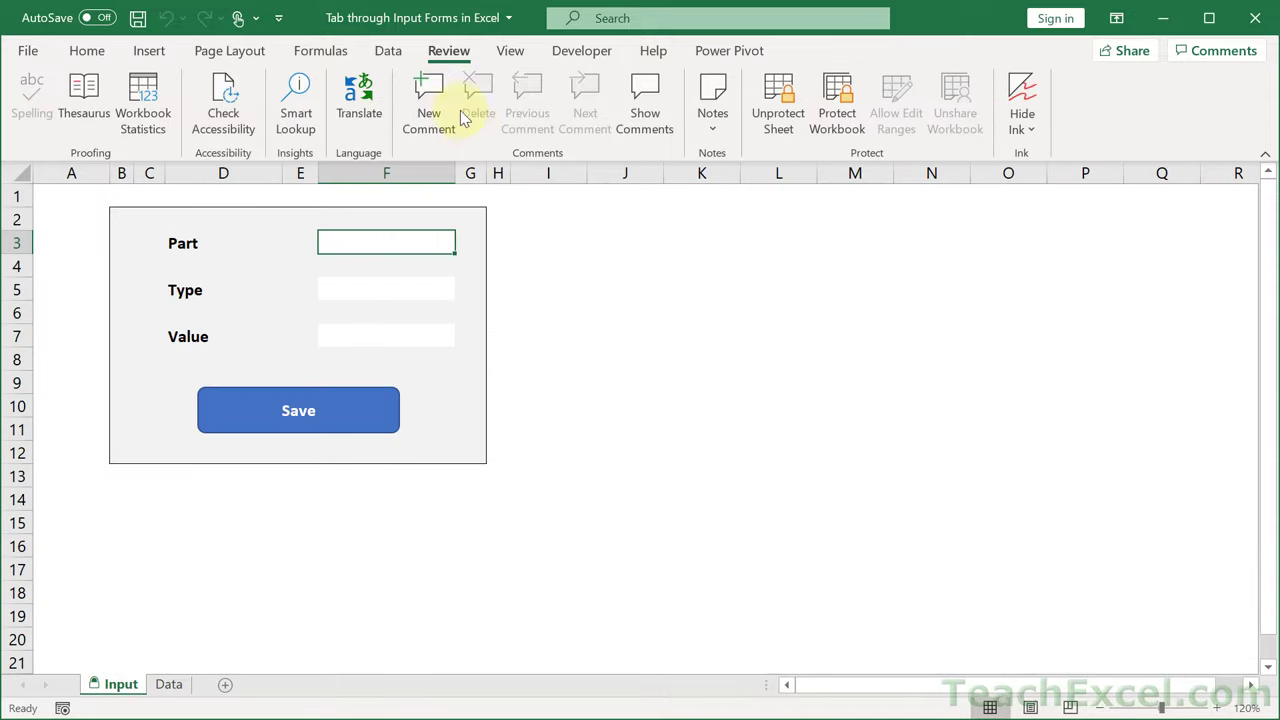
pyautogui.click(510, 50)
pyautogui.click(586, 93)
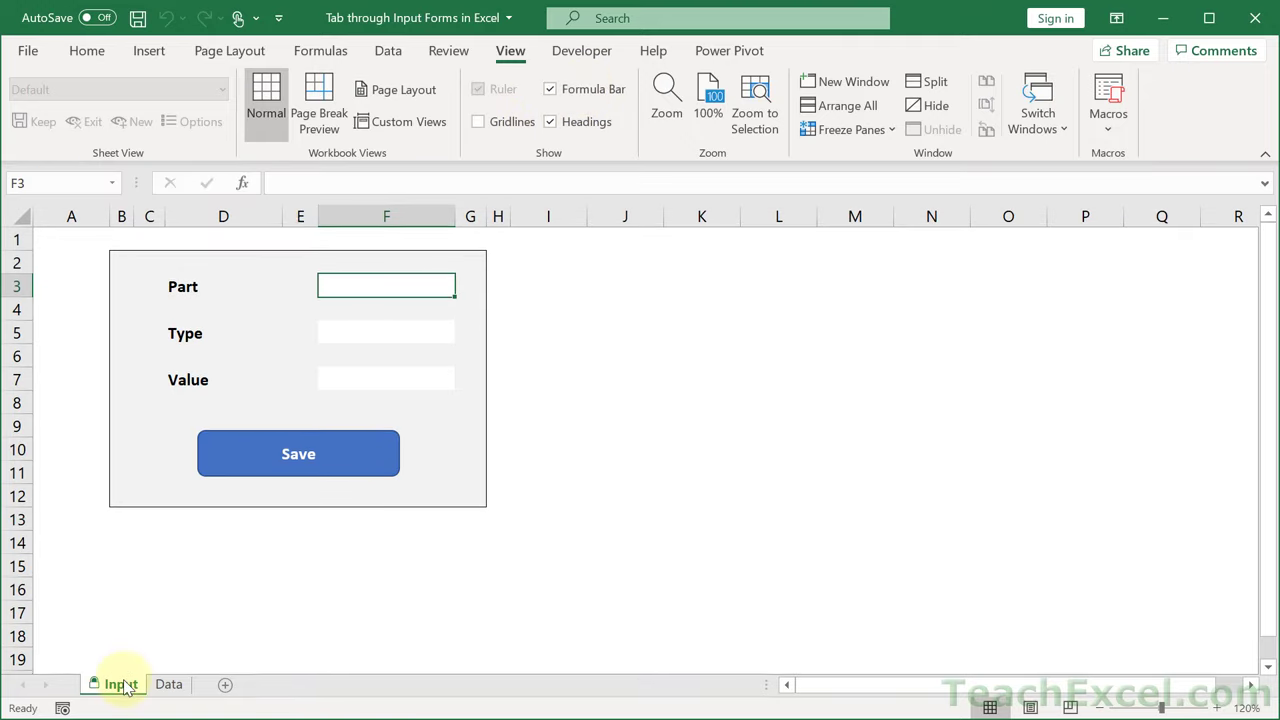
pyautogui.click(90, 51)
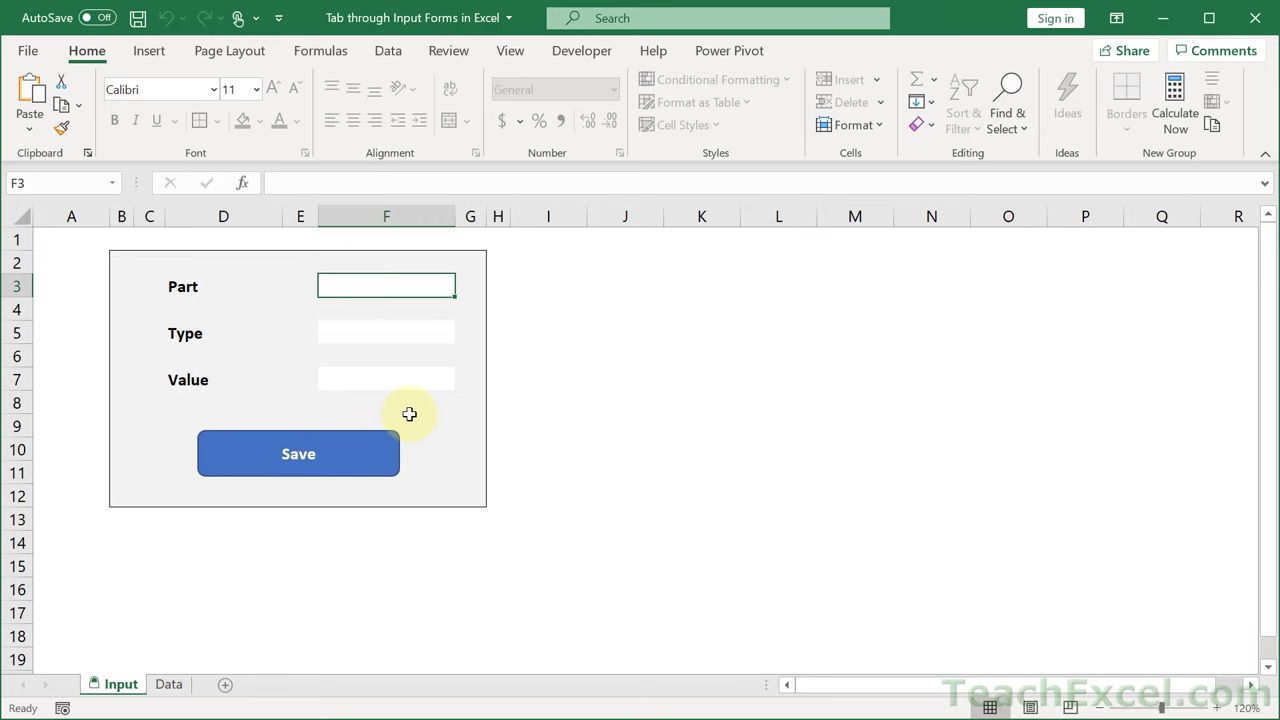
# Switch to the Visual Basic editor, show the Project Explorer and open Module1's code, adjusting the pane width.
pyautogui.hotkey('alt', 'F11')
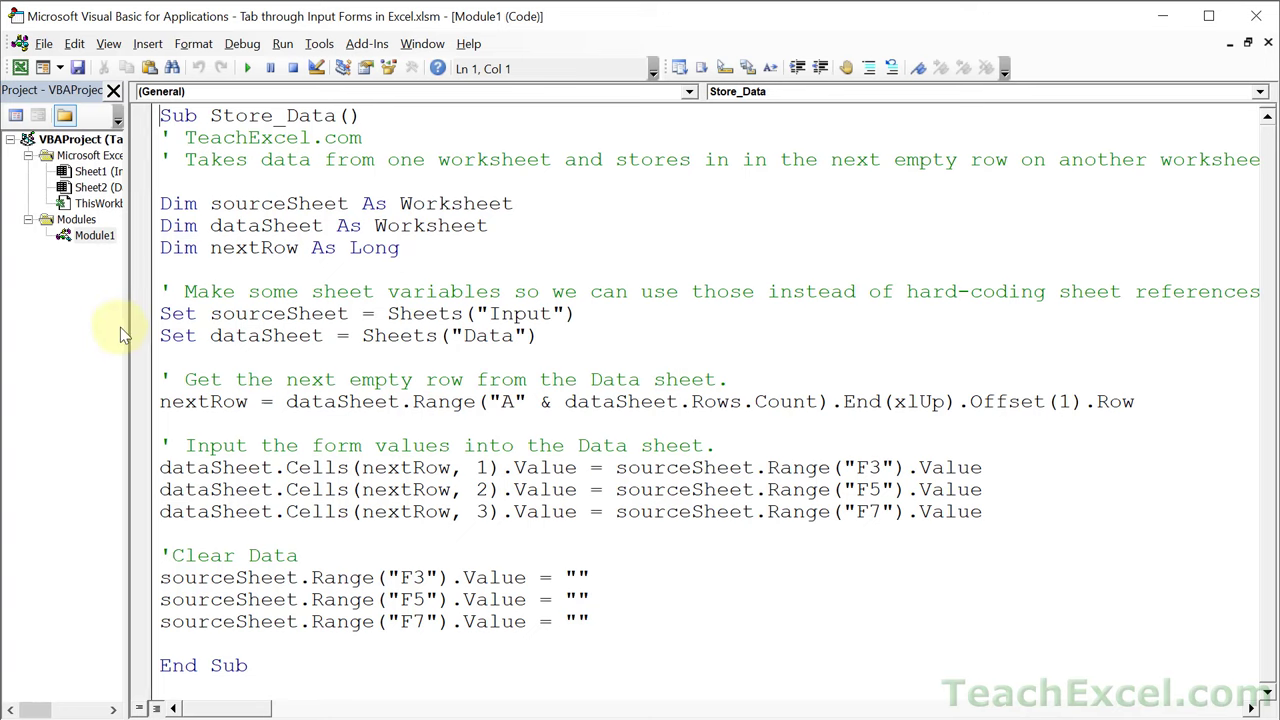
pyautogui.moveTo(124, 328); pyautogui.dragTo(185, 330)
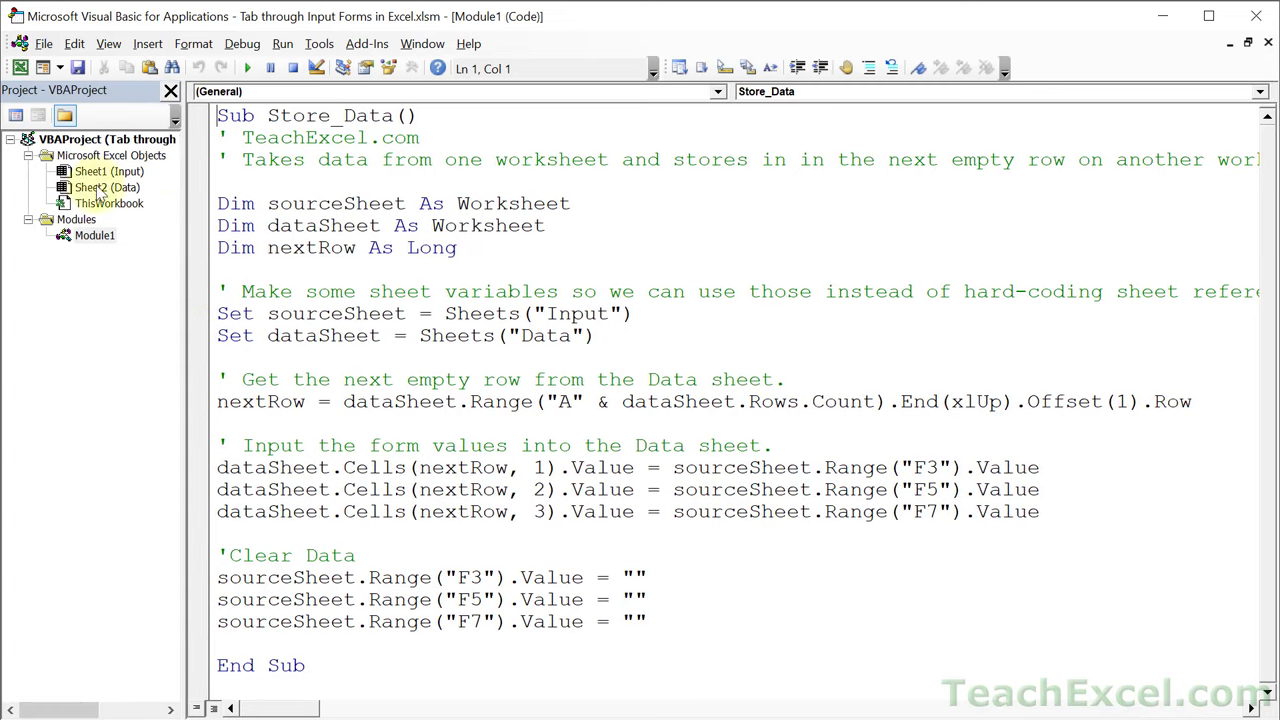
pyautogui.click(108, 44)
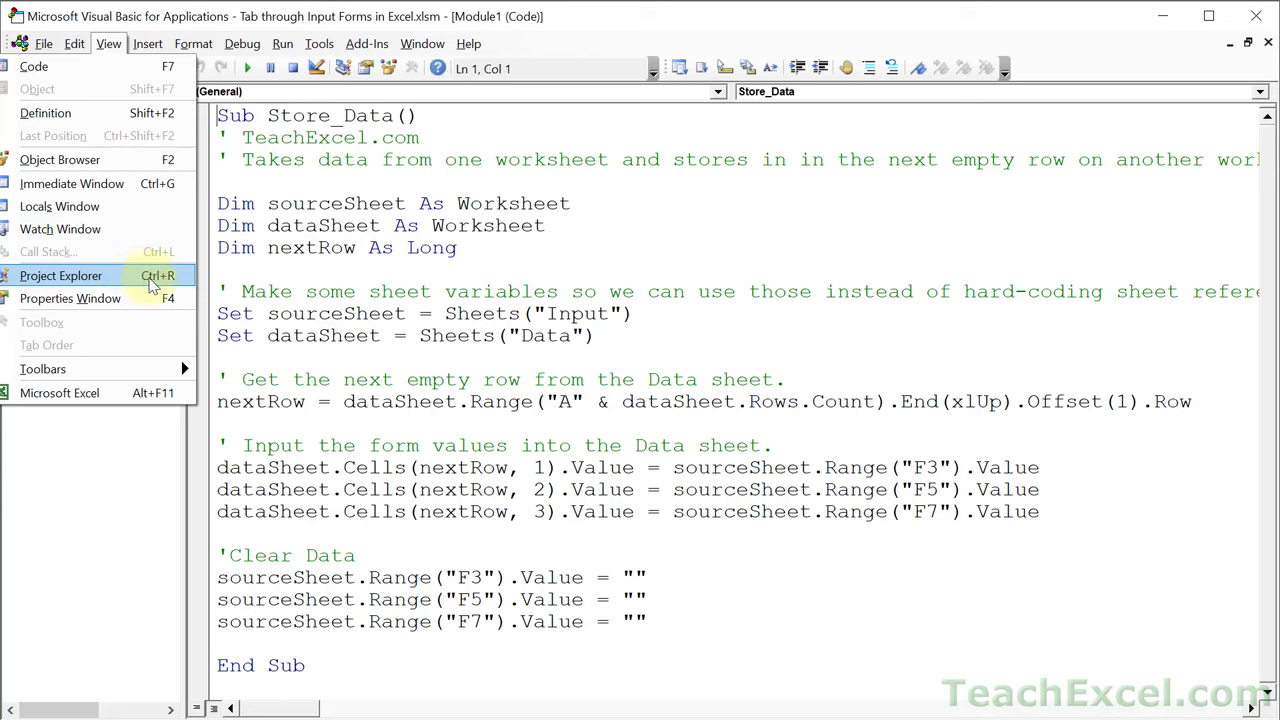
pyautogui.click(143, 281)
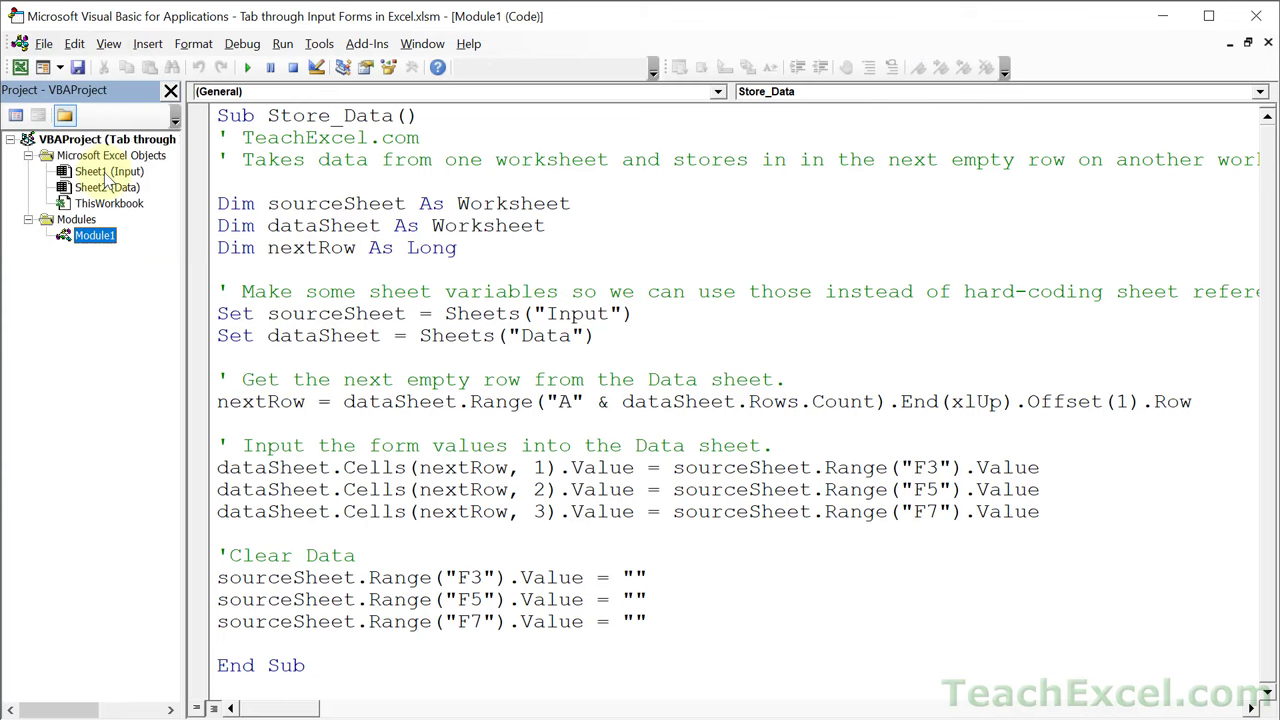
pyautogui.click(74, 221)
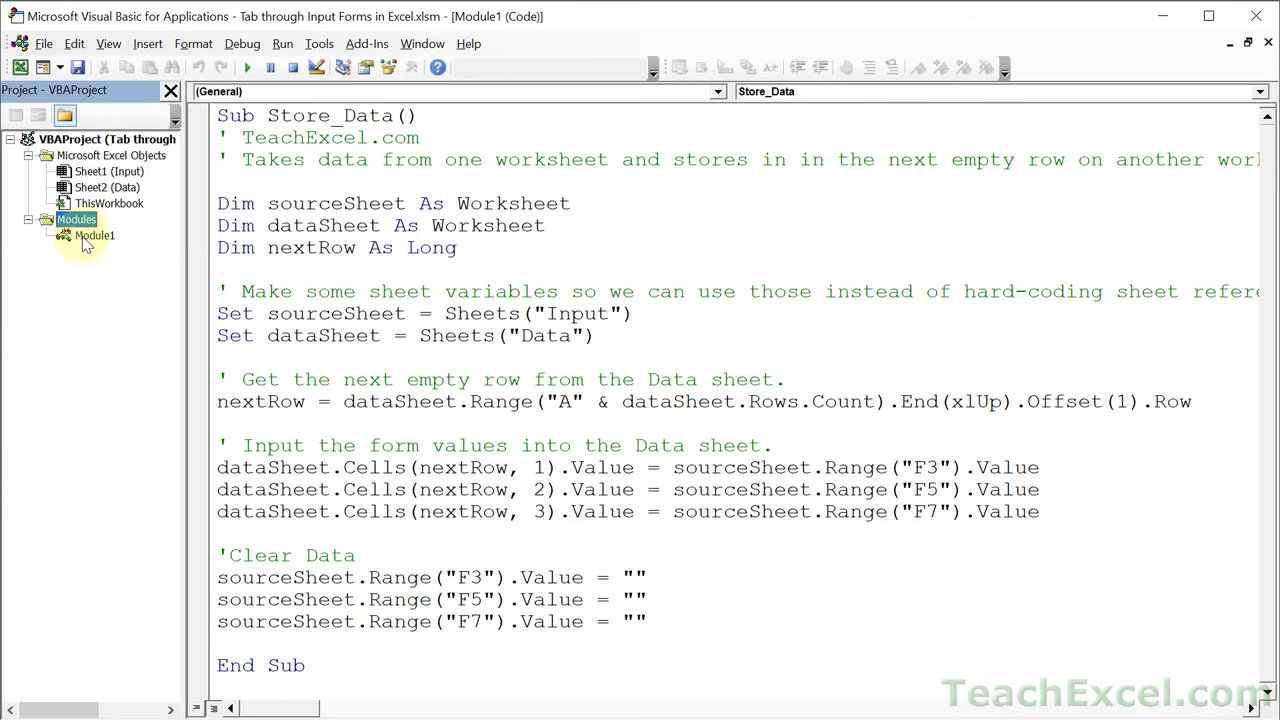
pyautogui.doubleClick(86, 240)
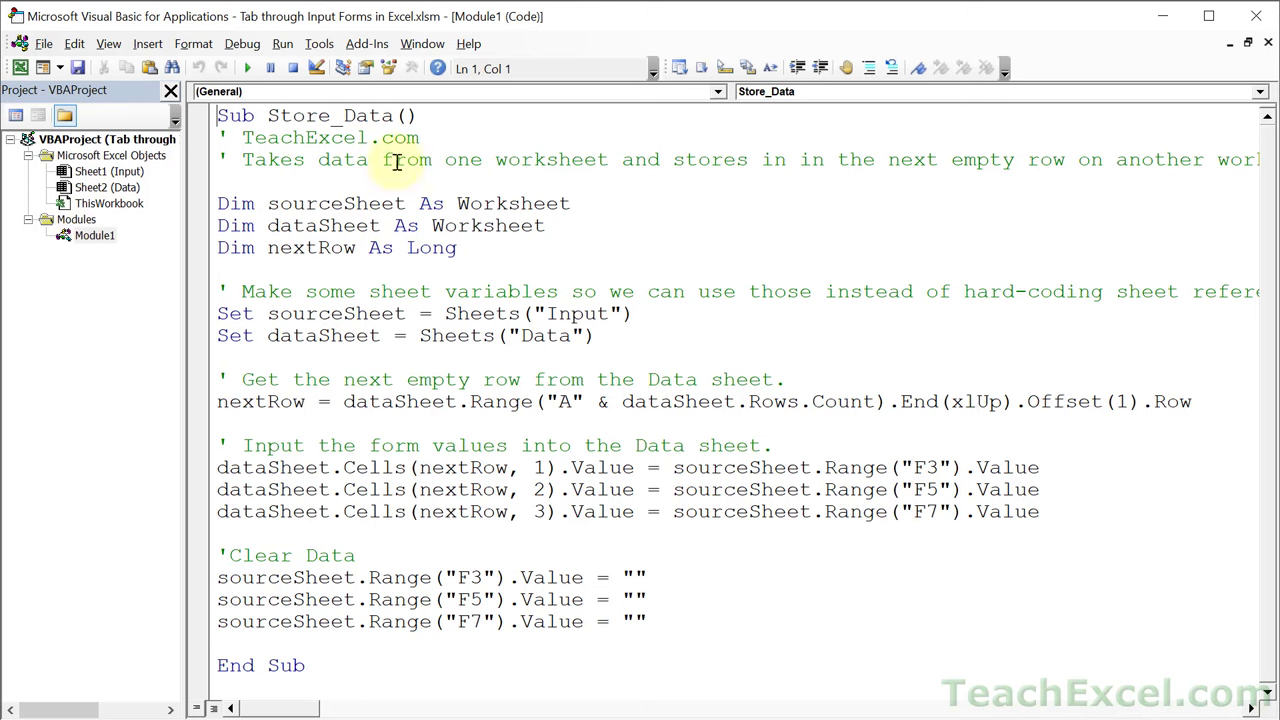
pyautogui.moveTo(174, 241); pyautogui.dragTo(137, 240)
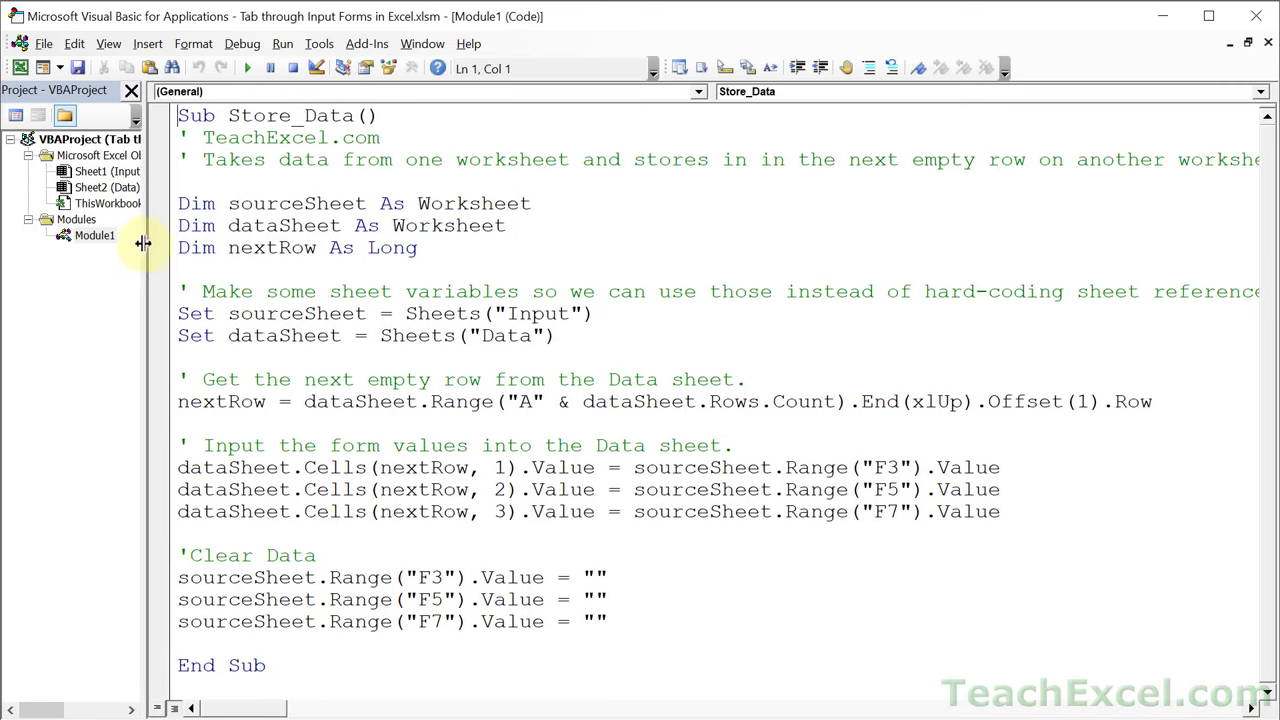
# Examine the Store_Data macro's name, description comment and the Input and Data sheet names assigned to its worksheet variables.
pyautogui.doubleClick(262, 116)
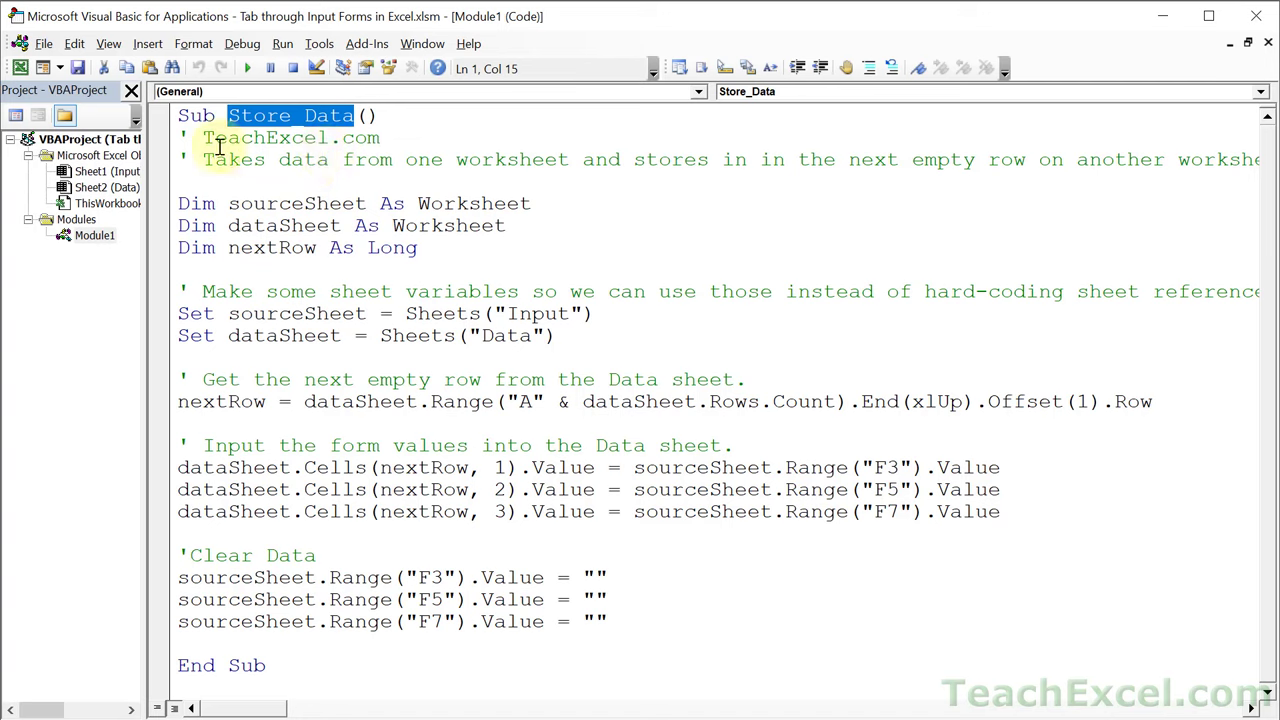
pyautogui.moveTo(178, 160); pyautogui.dragTo(190, 160)
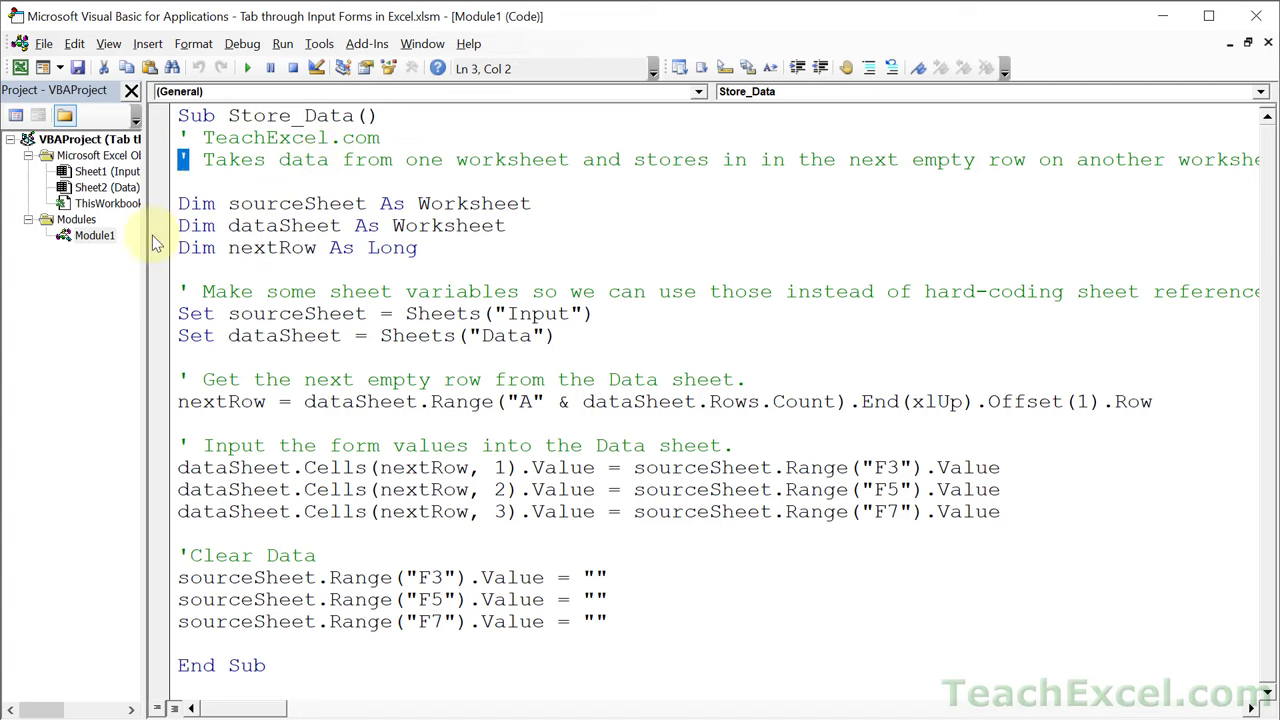
pyautogui.click(233, 195)
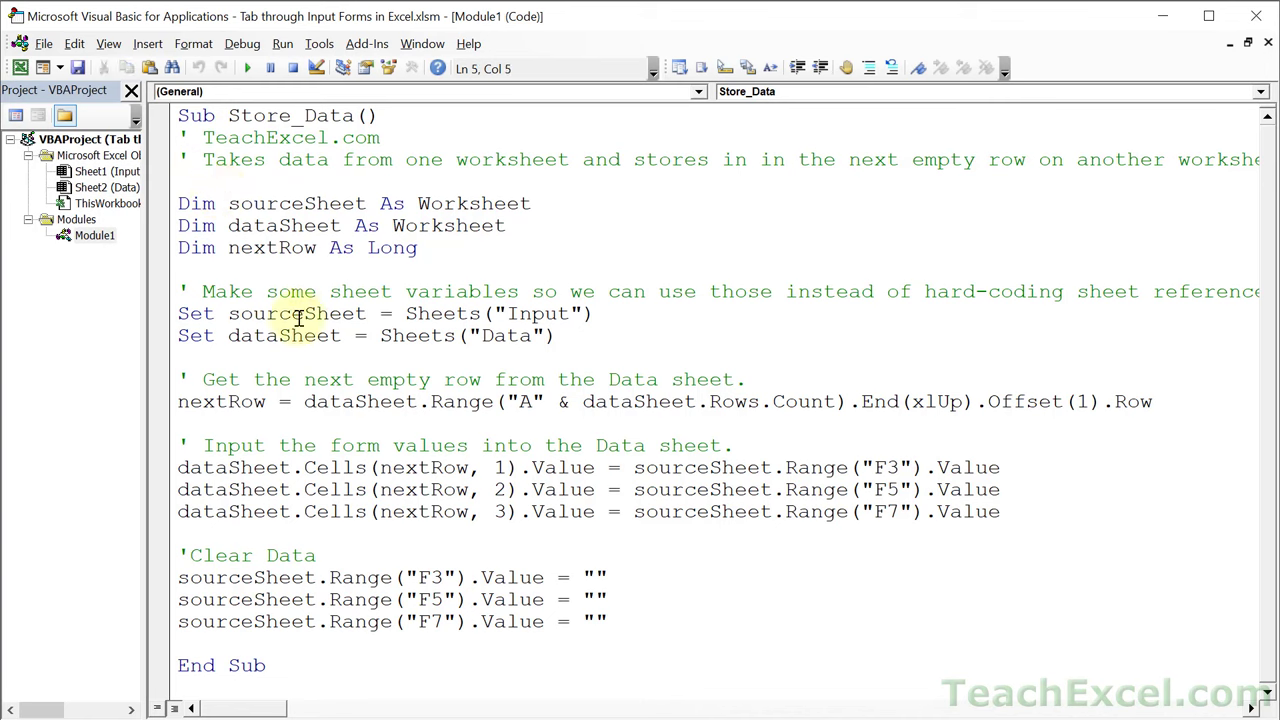
pyautogui.doubleClick(533, 313)
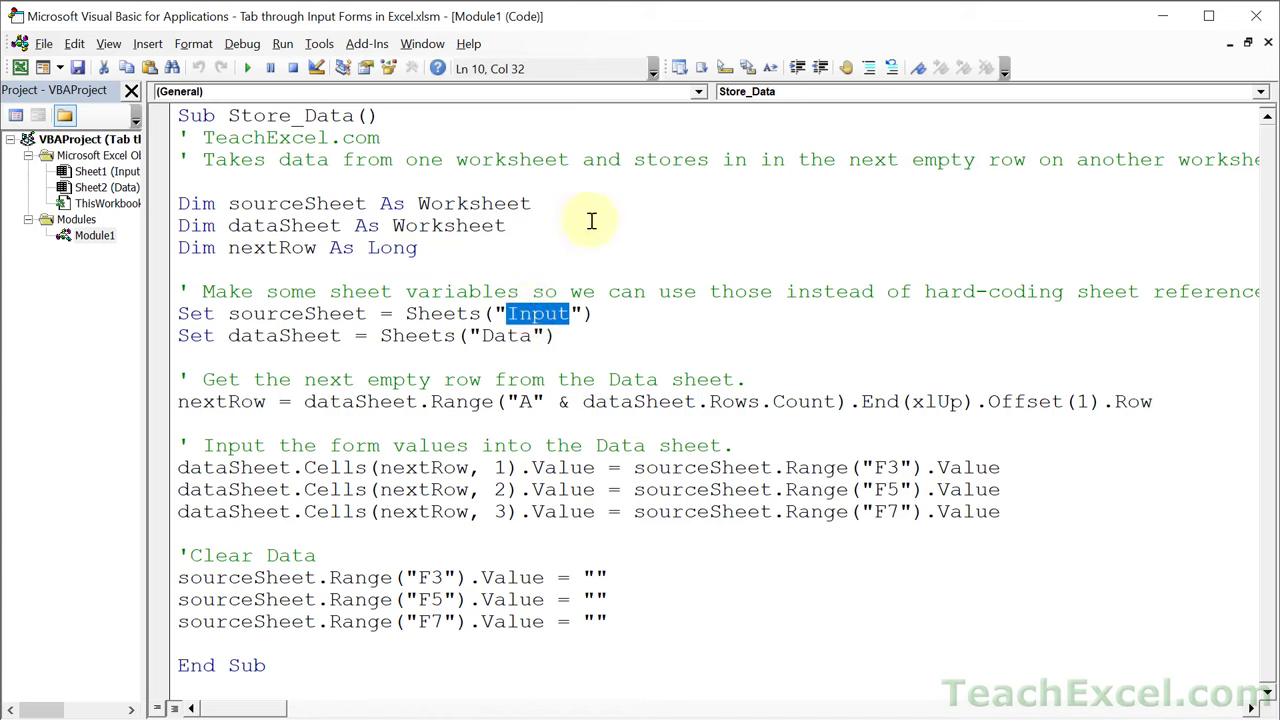
pyautogui.doubleClick(506, 336)
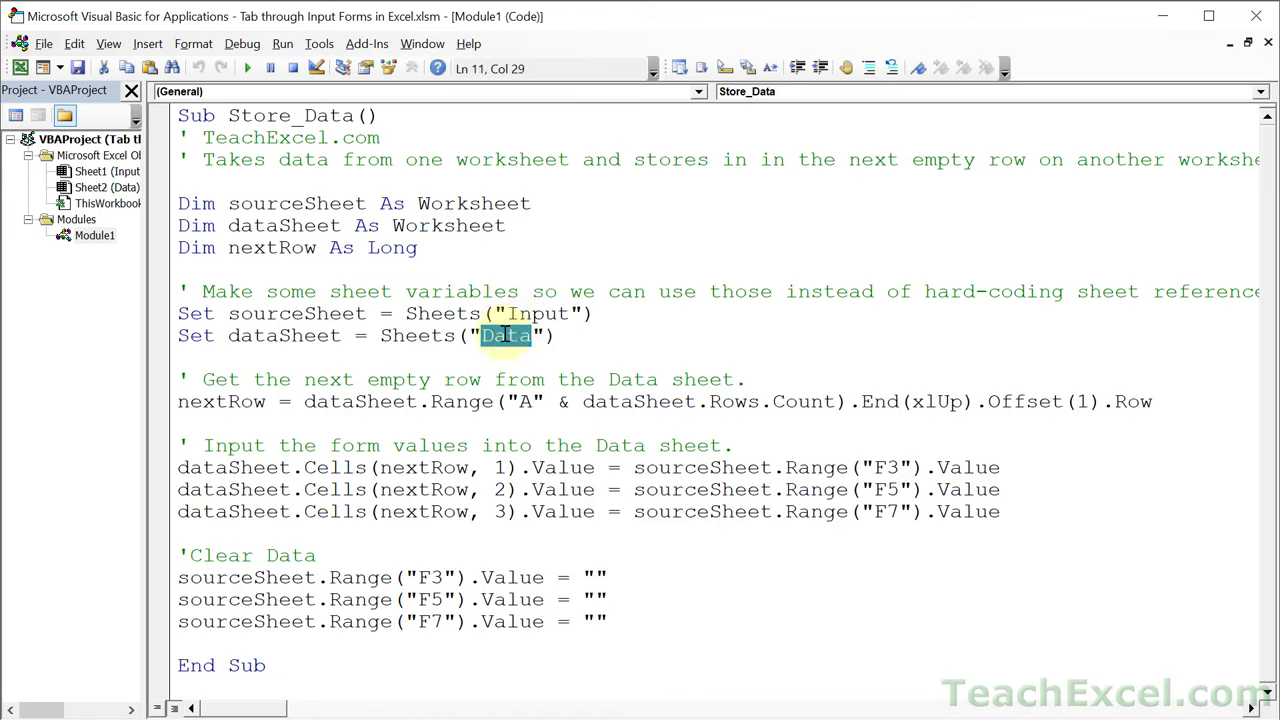
pyautogui.moveTo(506, 336)
pyautogui.mouseDown()
pyautogui.moveTo(483, 310)
pyautogui.moveTo(511, 340)
pyautogui.mouseUp()
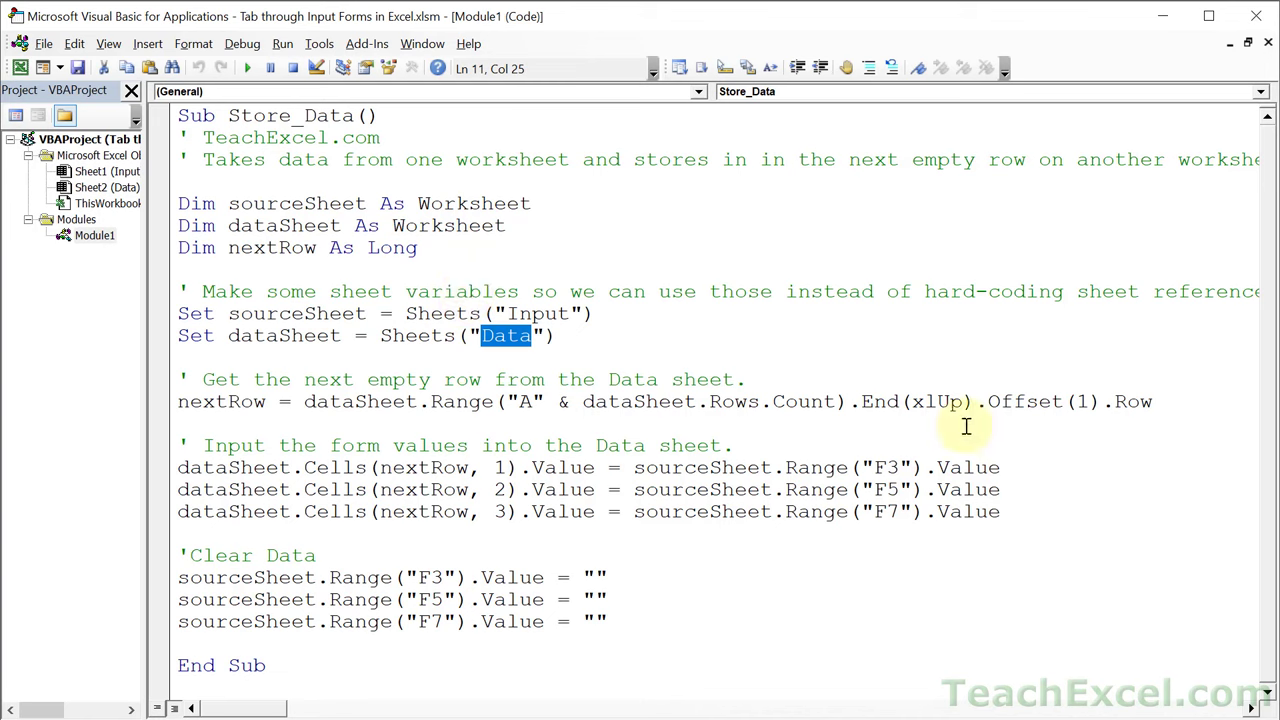
# Compare the macro's F3, F5 and F7 source references with the Part, Type and Value entry cells on the Input sheet in Excel.
pyautogui.click(1033, 463)
pyautogui.hotkey('shift', 'Home')
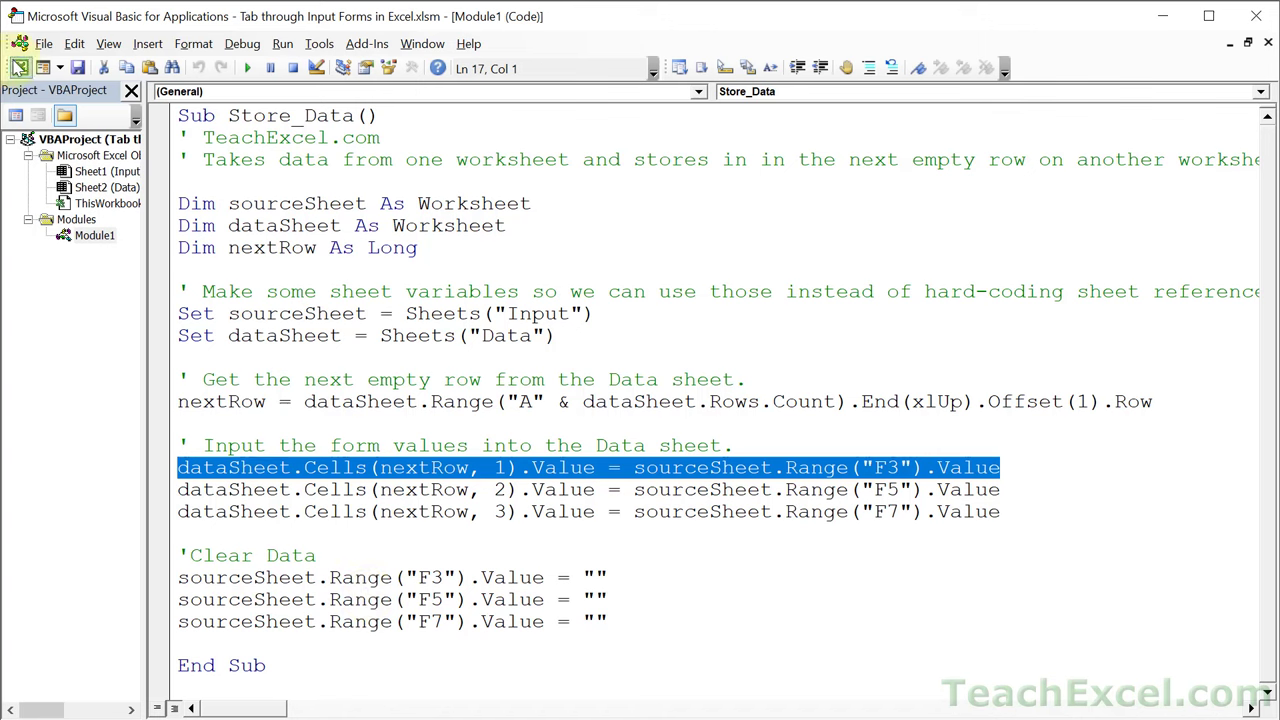
pyautogui.click(19, 67)
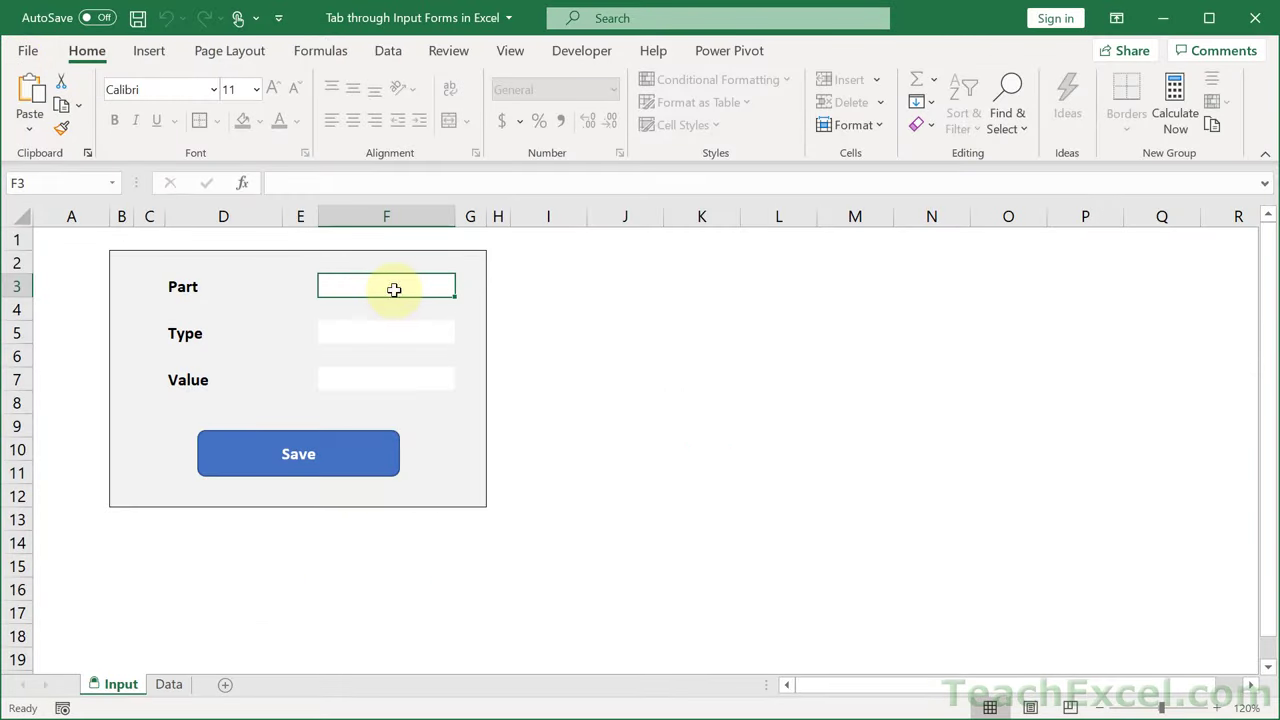
pyautogui.click(383, 332)
pyautogui.click(379, 385)
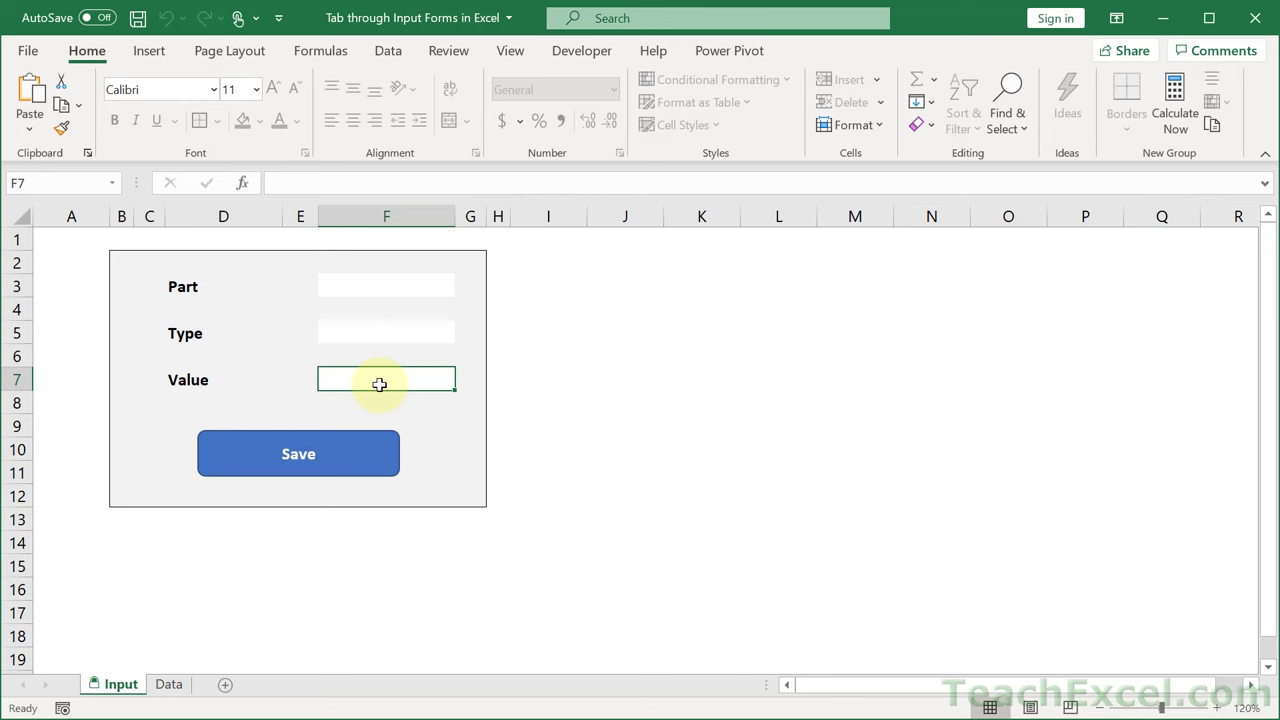
pyautogui.hotkey('alt', 'F11')
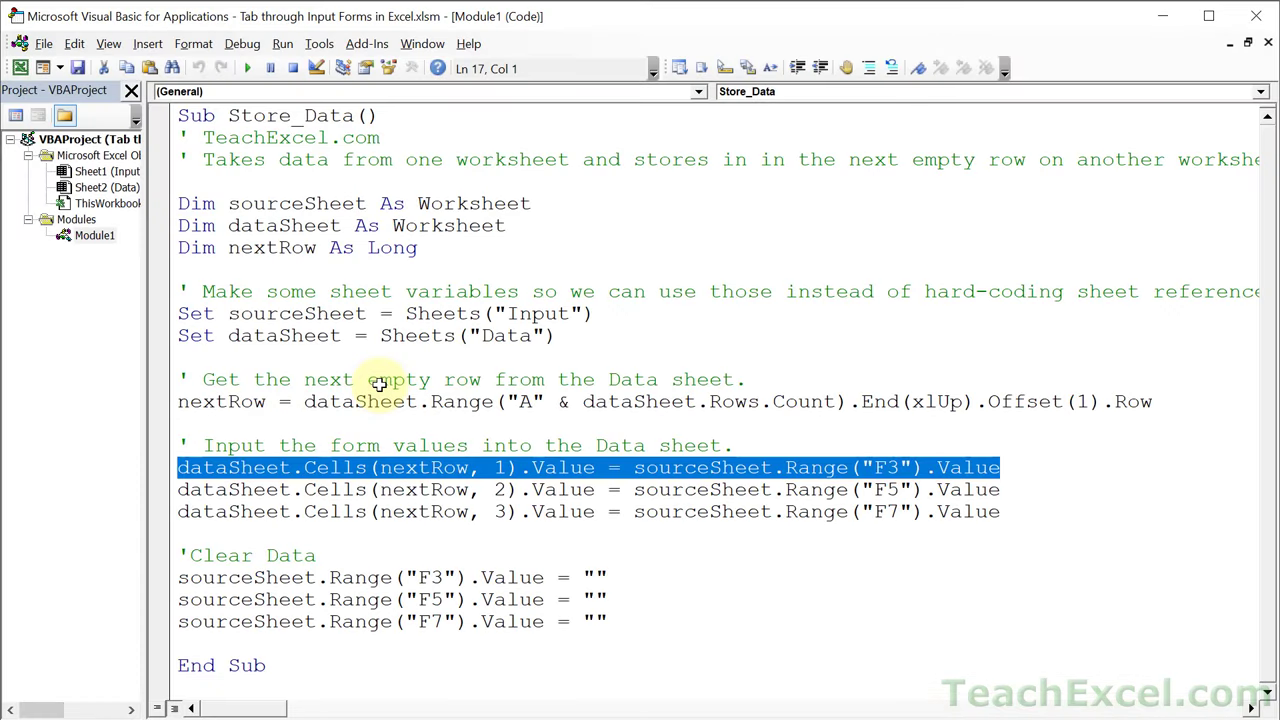
pyautogui.doubleClick(886, 466)
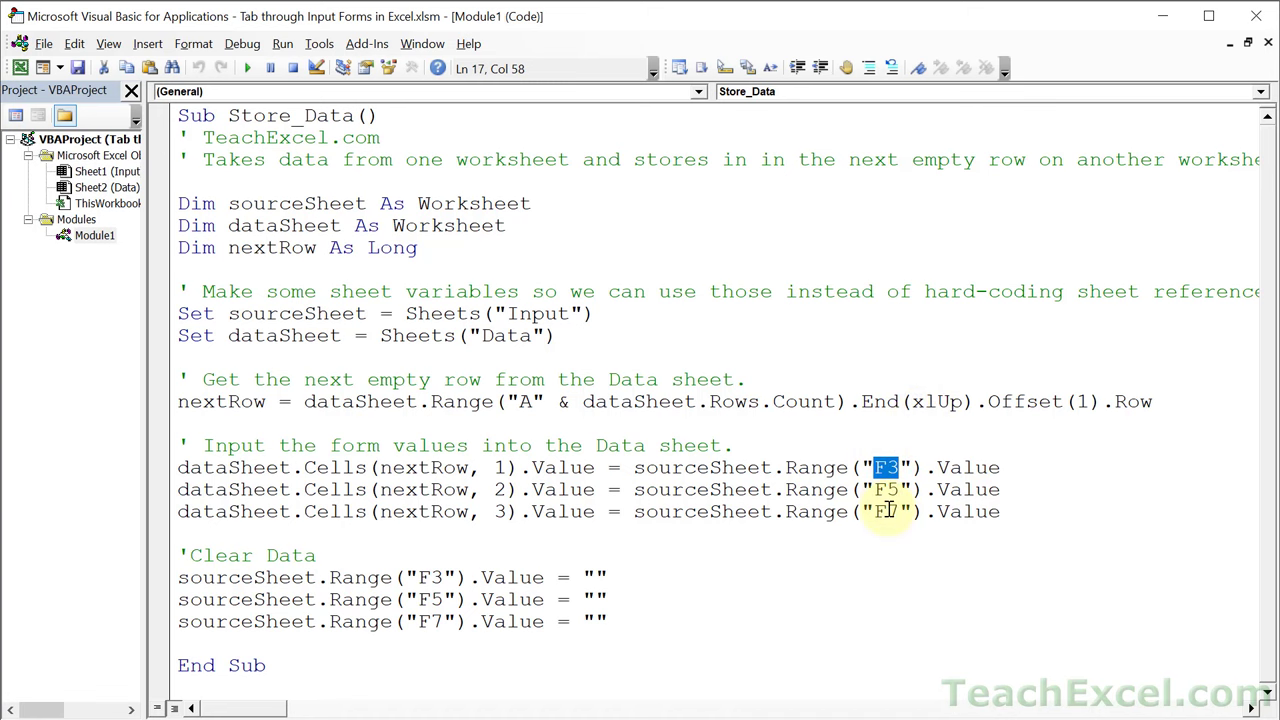
pyautogui.hotkey('alt', 'F11')
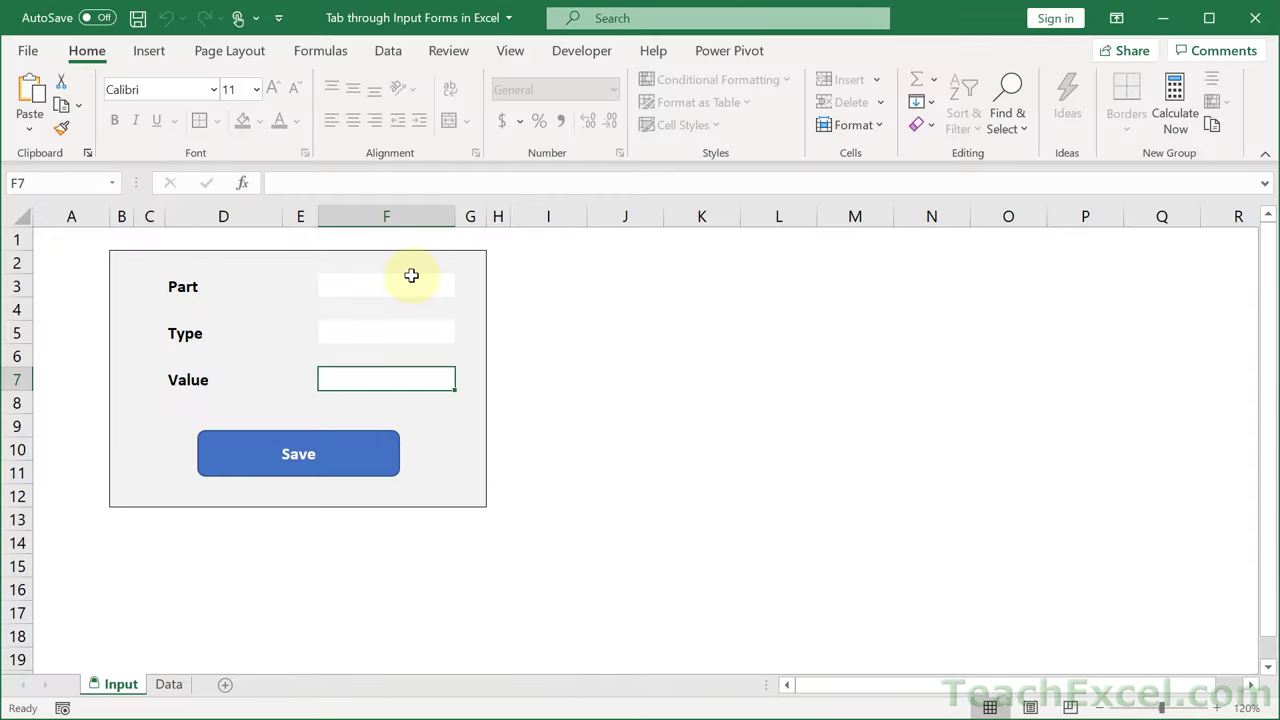
pyautogui.click(410, 279)
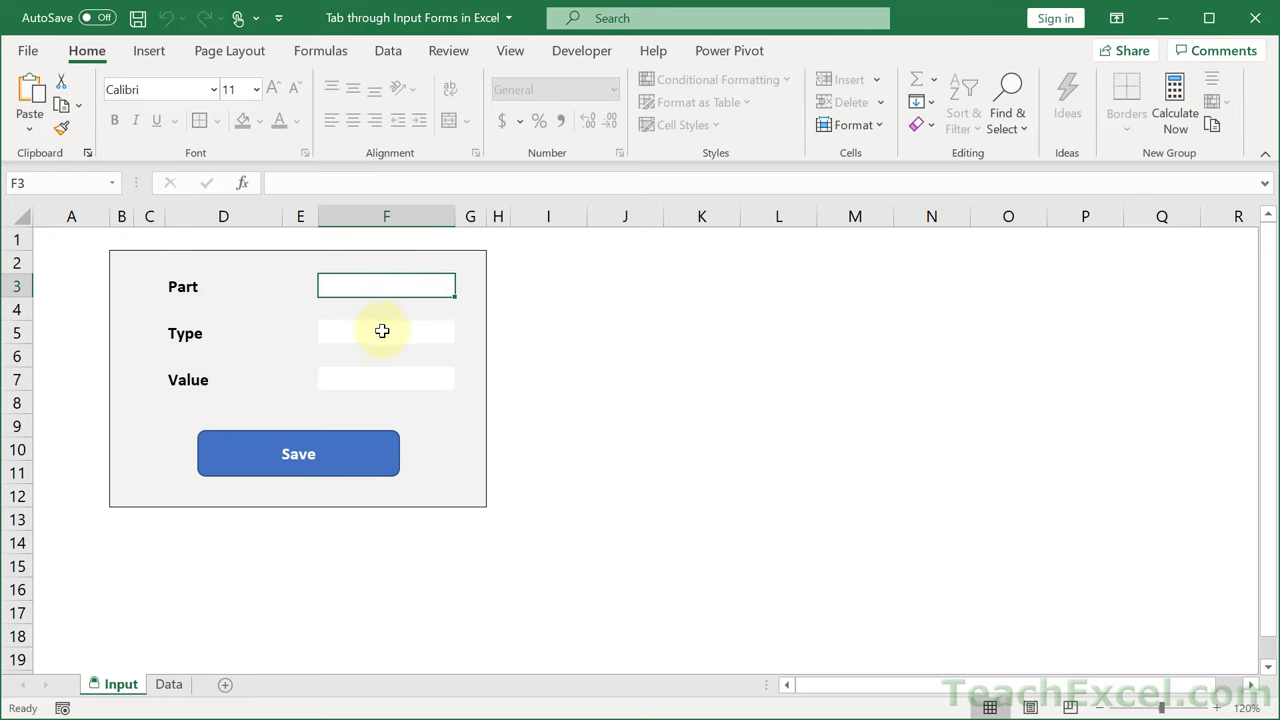
pyautogui.click(382, 331)
pyautogui.click(370, 373)
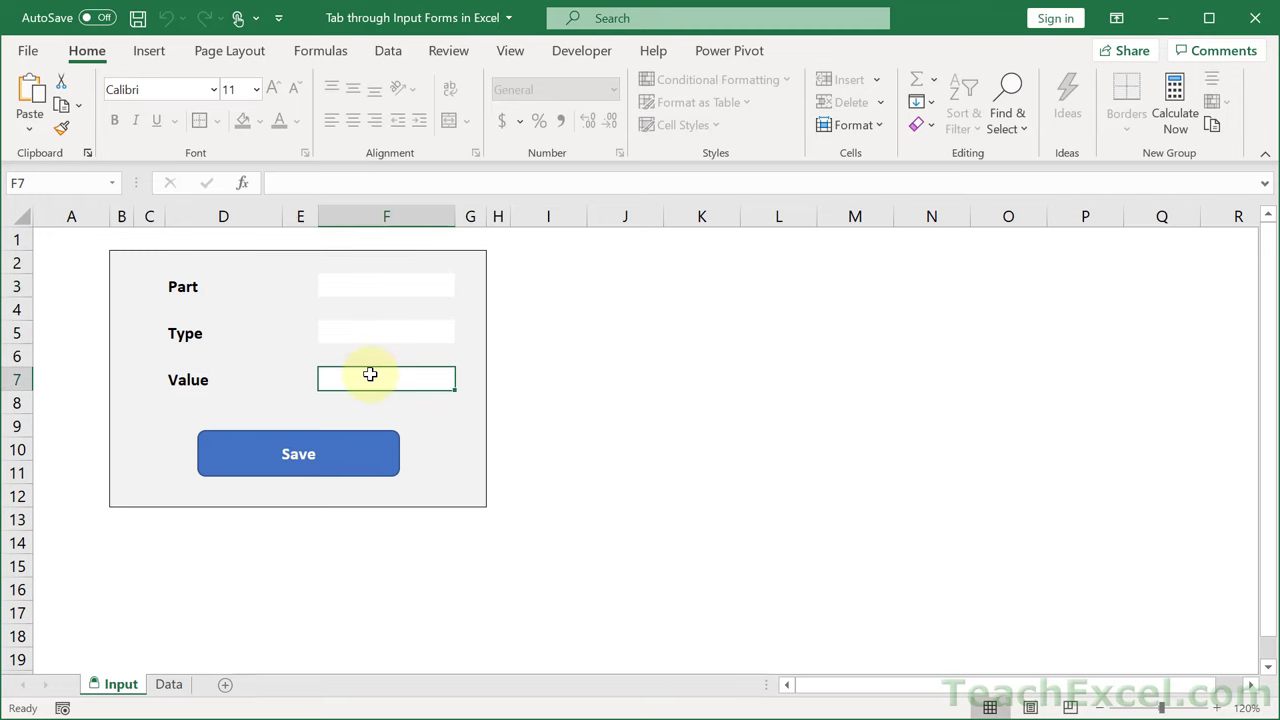
pyautogui.hotkey('alt', 'F11')
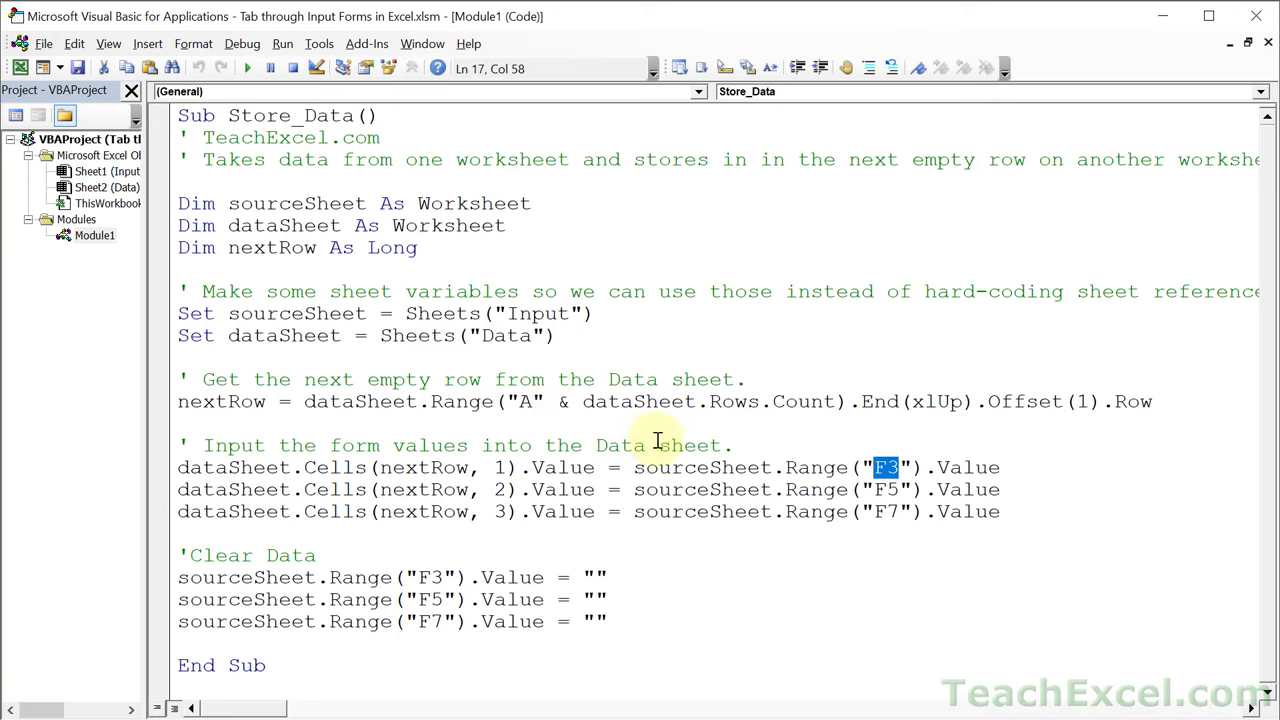
# Examine the macro's Clear Data lines against the source ranges in the lines that store the form values.
pyautogui.click(650, 466)
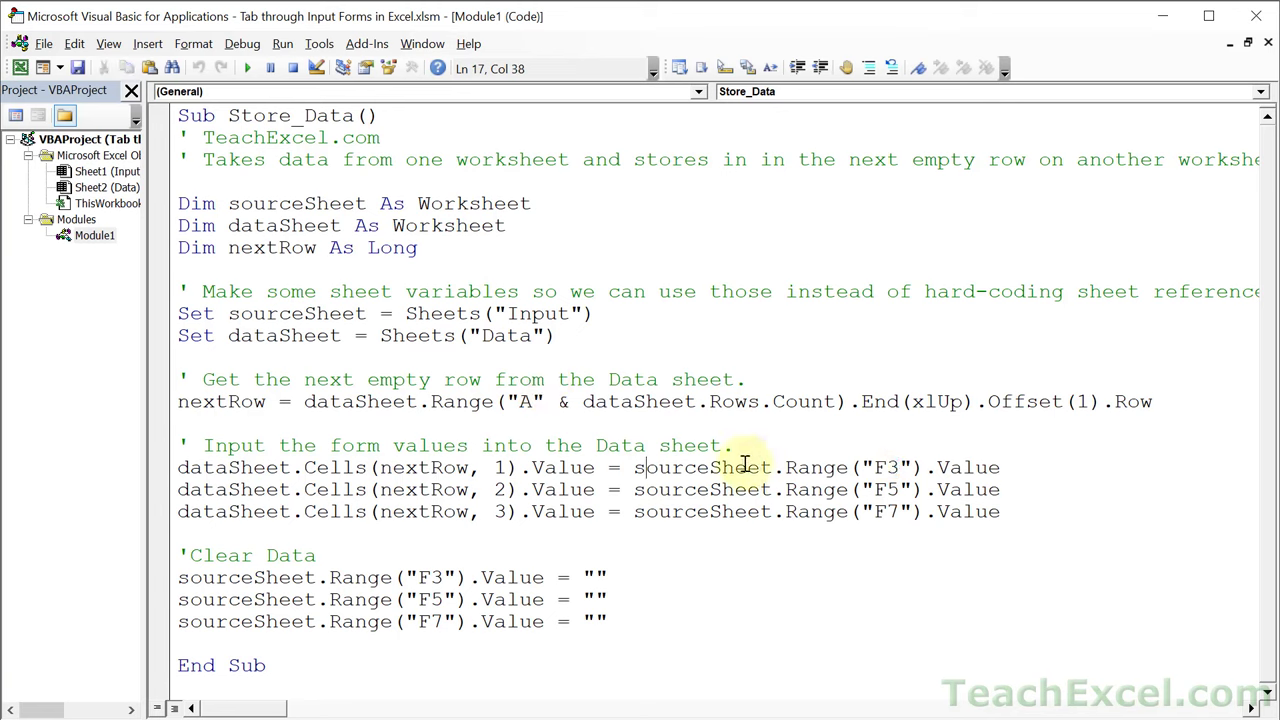
pyautogui.moveTo(614, 578); pyautogui.dragTo(168, 573)
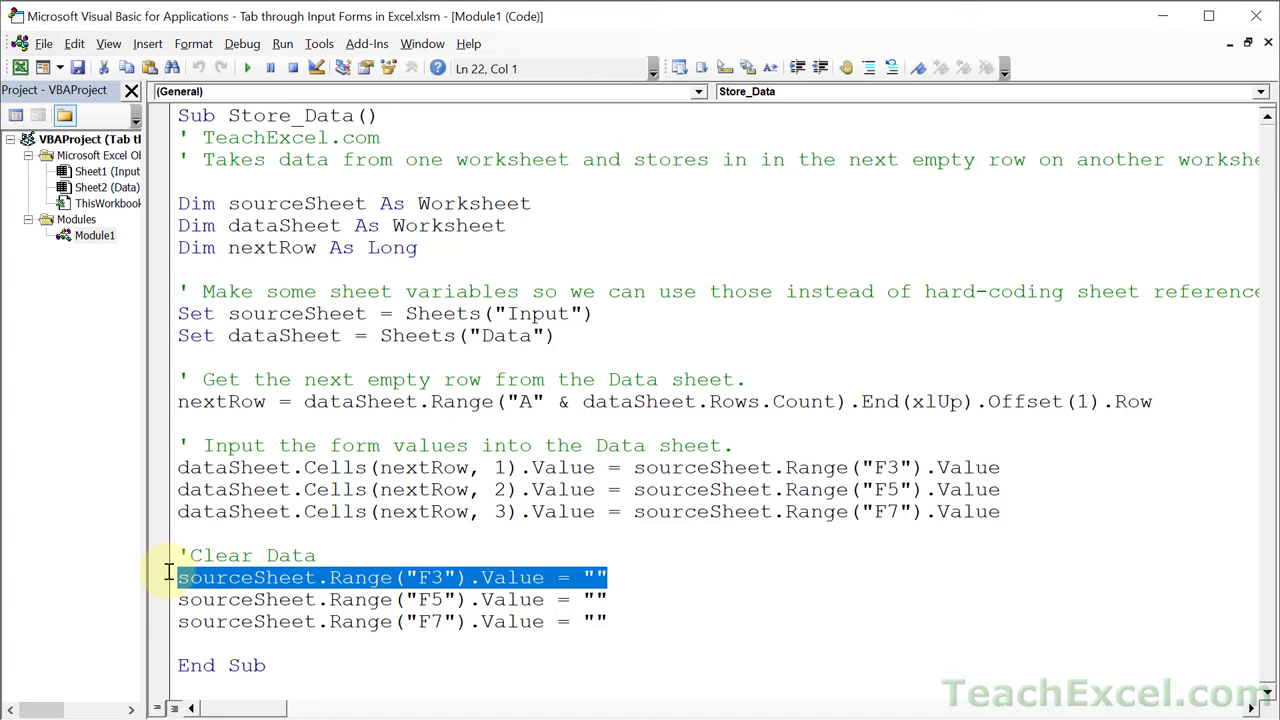
pyautogui.click(430, 580)
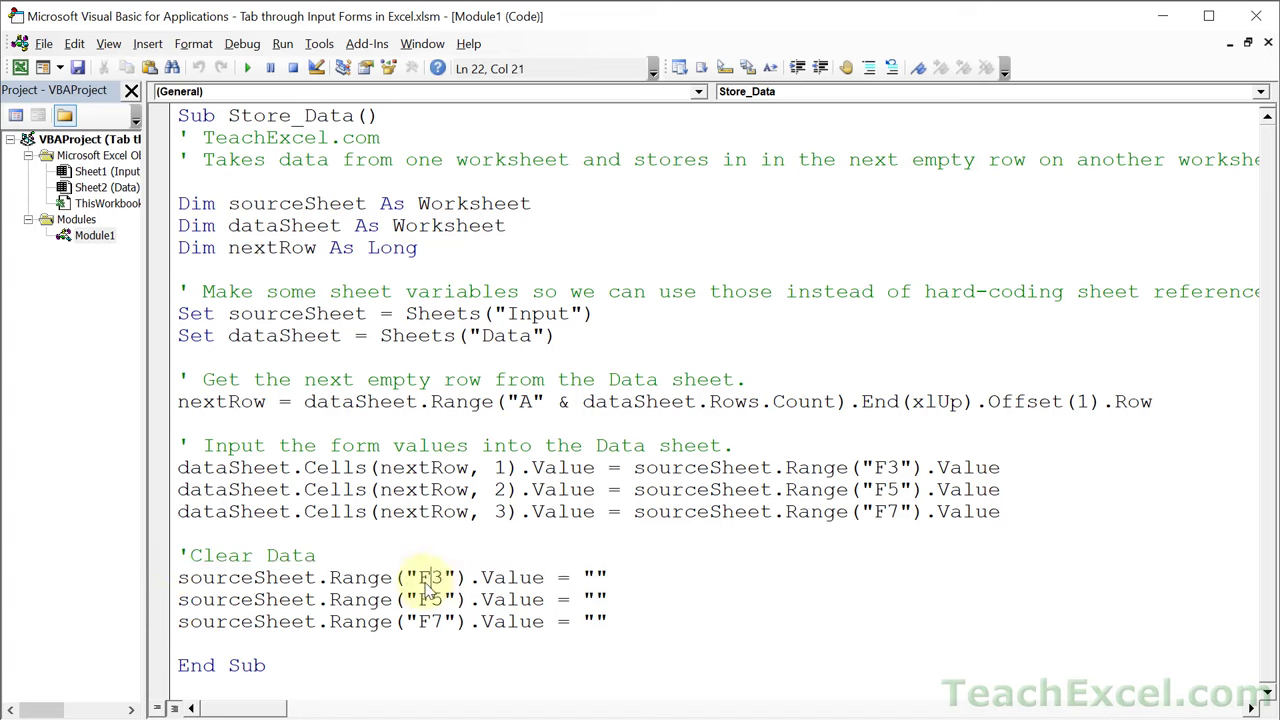
pyautogui.click(426, 578)
pyautogui.click(809, 472)
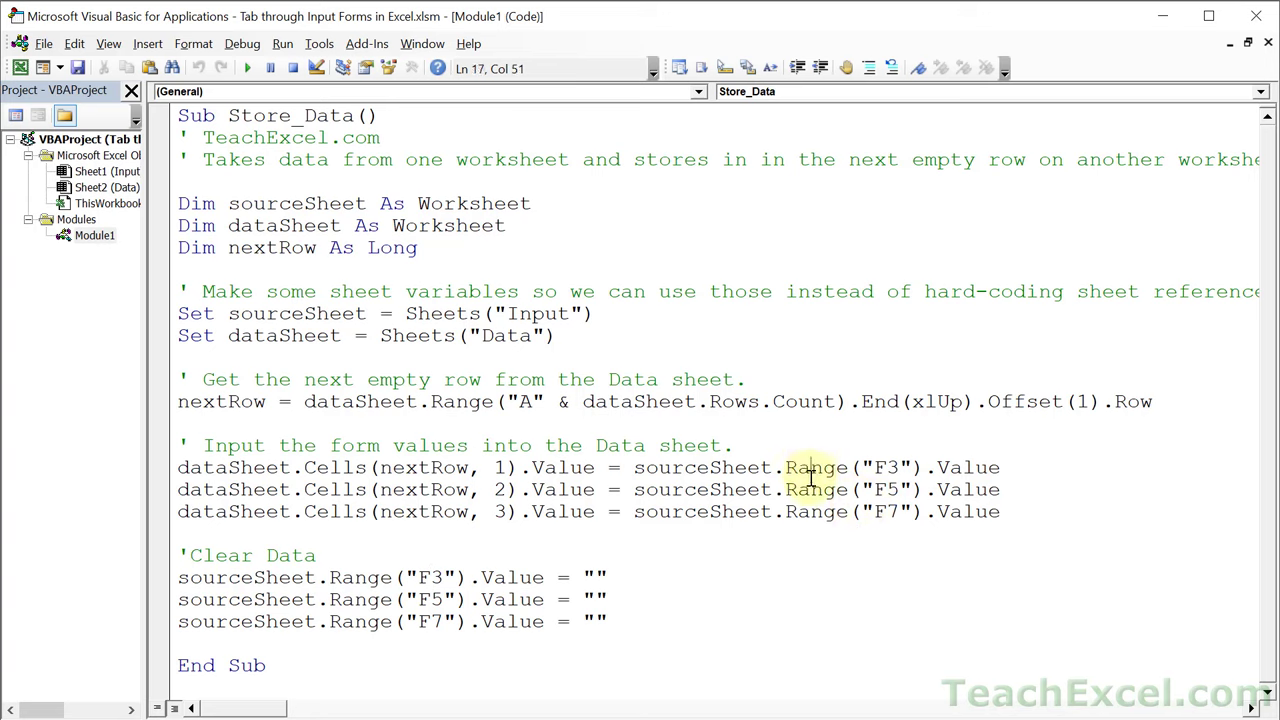
pyautogui.click(801, 511)
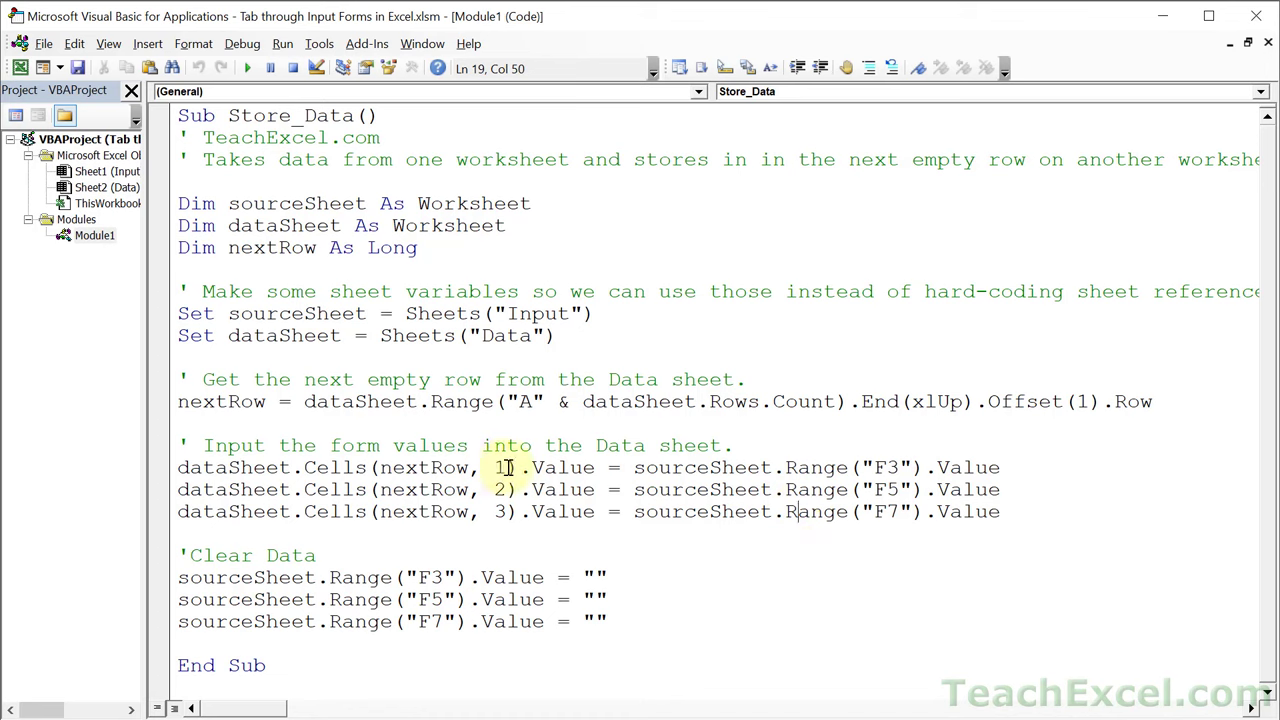
# Check the macro's target column numbers 1, 2 and 3 against the Part, Type and Value headers on the Data sheet in Excel.
pyautogui.moveTo(511, 467); pyautogui.dragTo(488, 468)
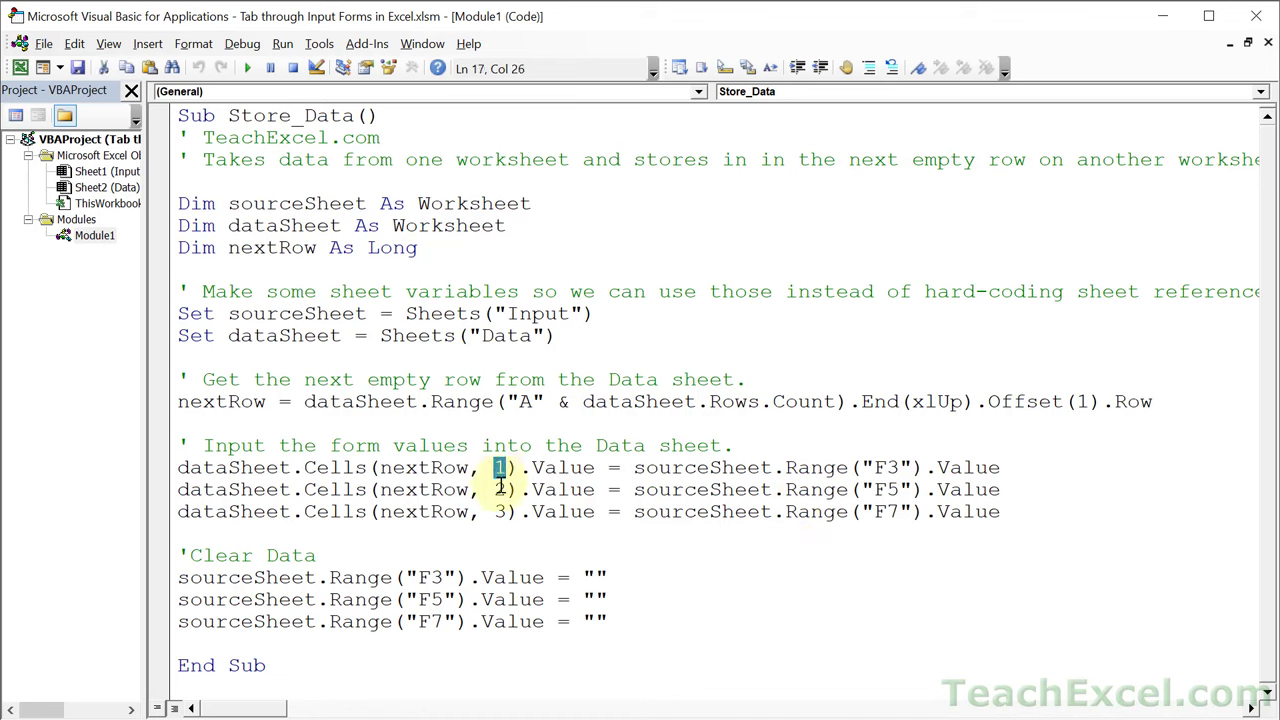
pyautogui.moveTo(494, 489); pyautogui.dragTo(497, 511)
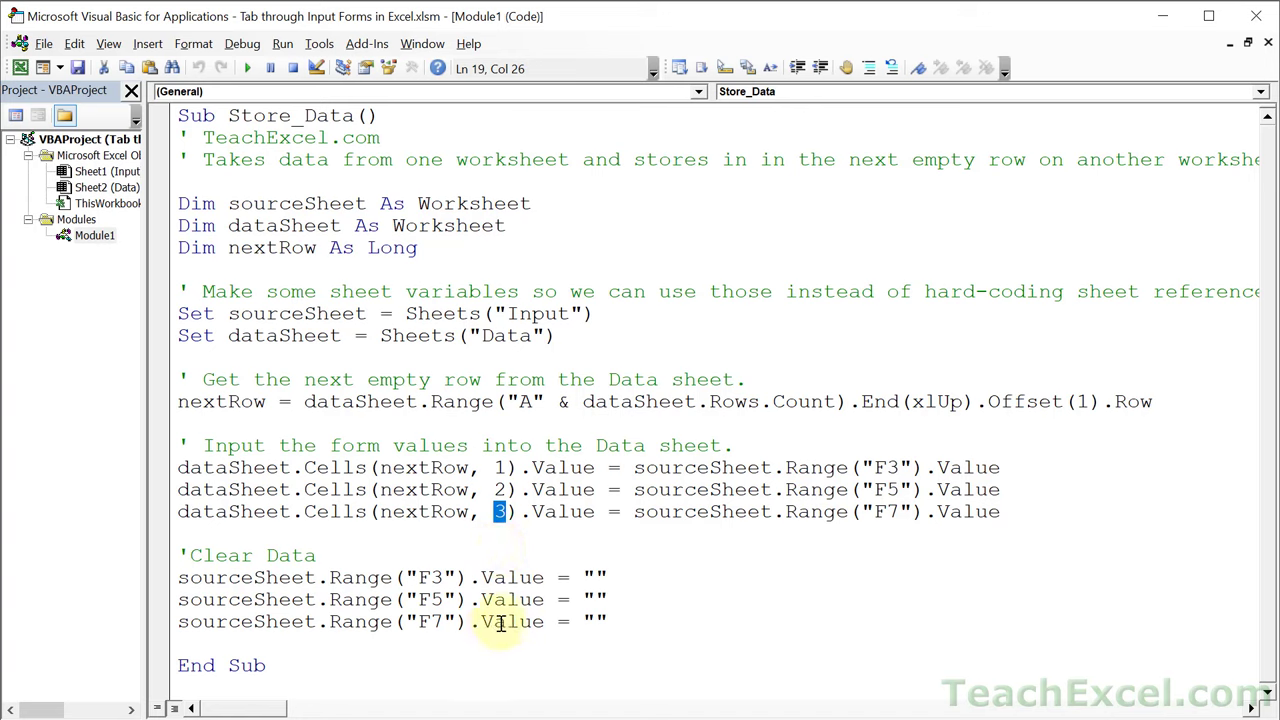
pyautogui.moveTo(507, 467); pyautogui.dragTo(497, 467)
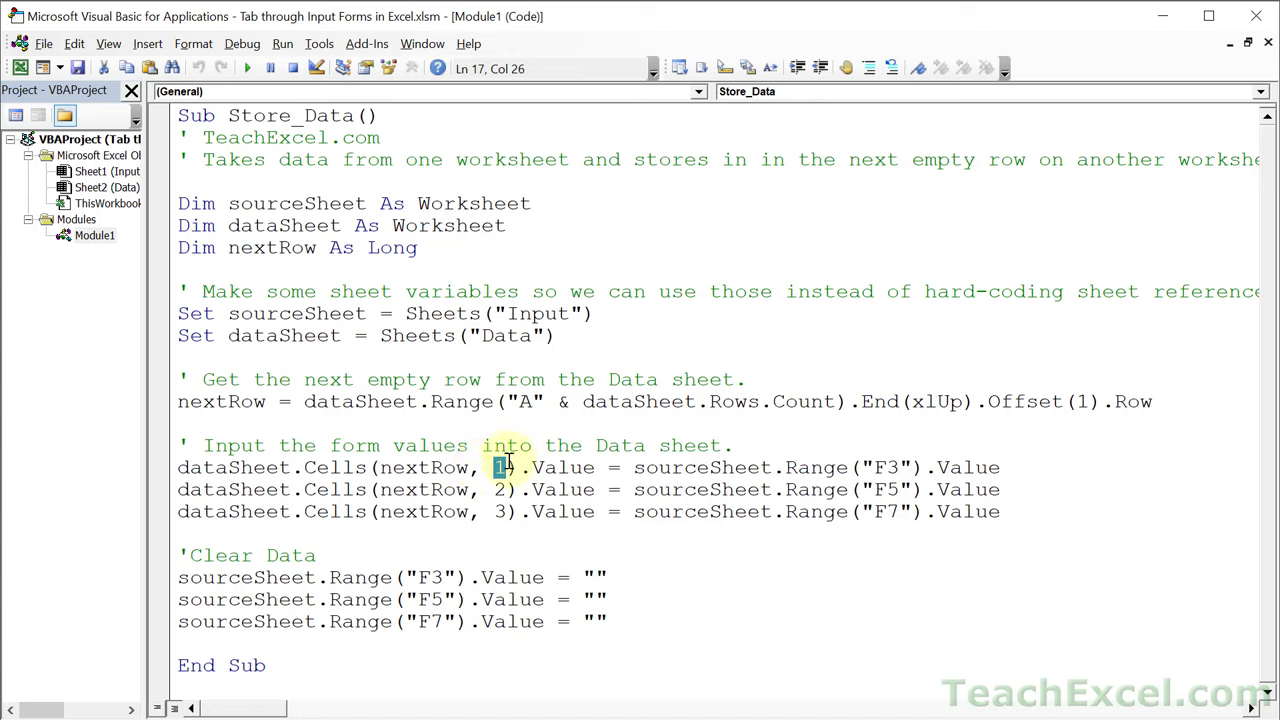
pyautogui.click(505, 489)
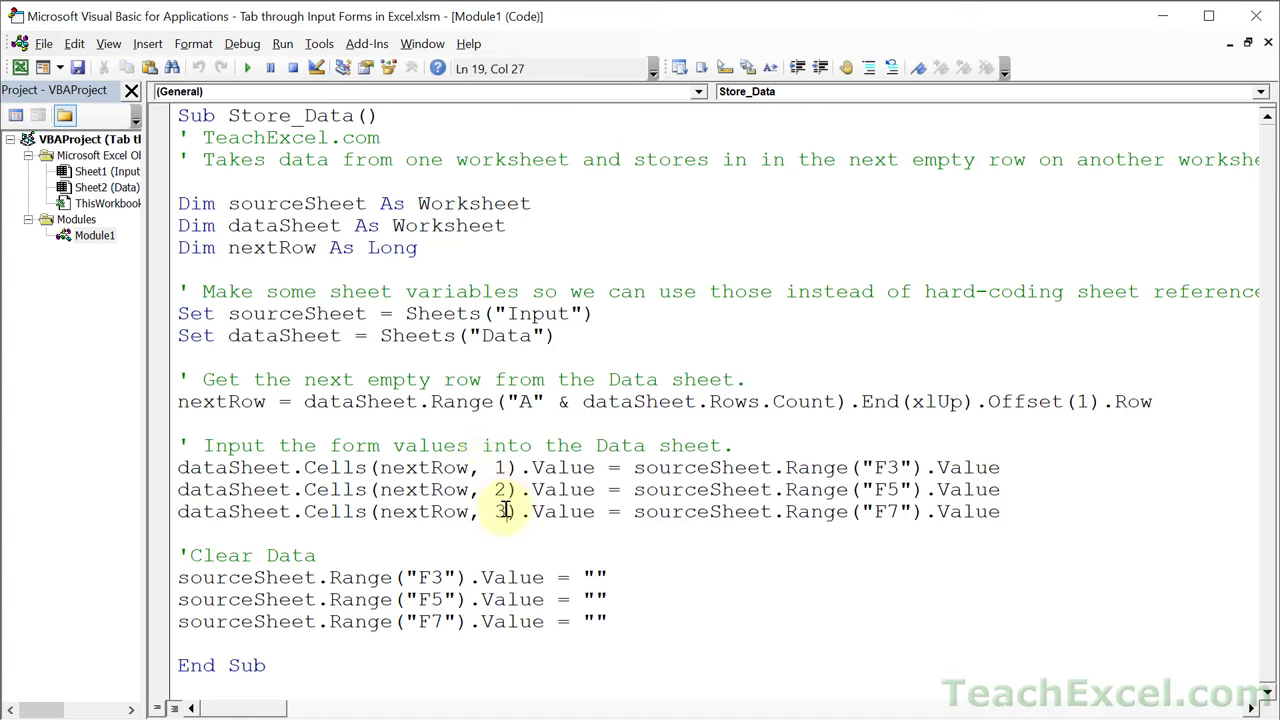
pyautogui.moveTo(510, 511); pyautogui.dragTo(496, 512)
pyautogui.click(21, 70)
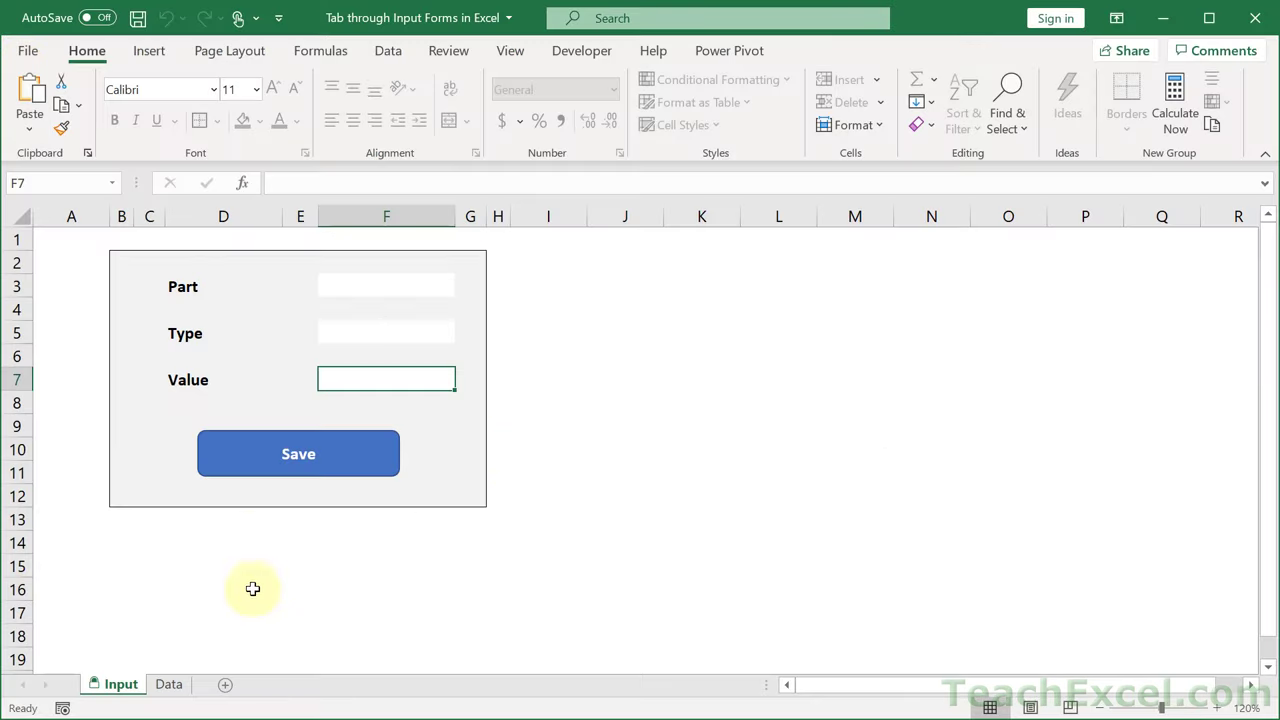
pyautogui.click(168, 684)
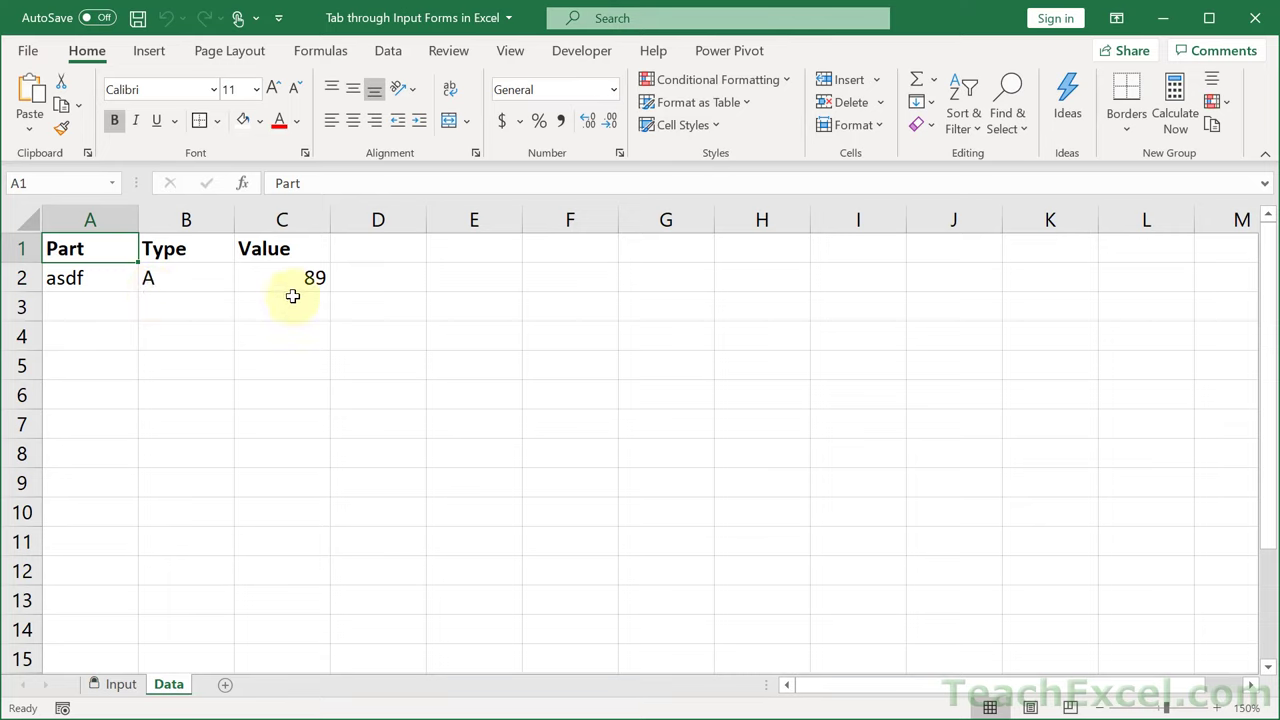
pyautogui.moveTo(286, 249); pyautogui.dragTo(91, 247)
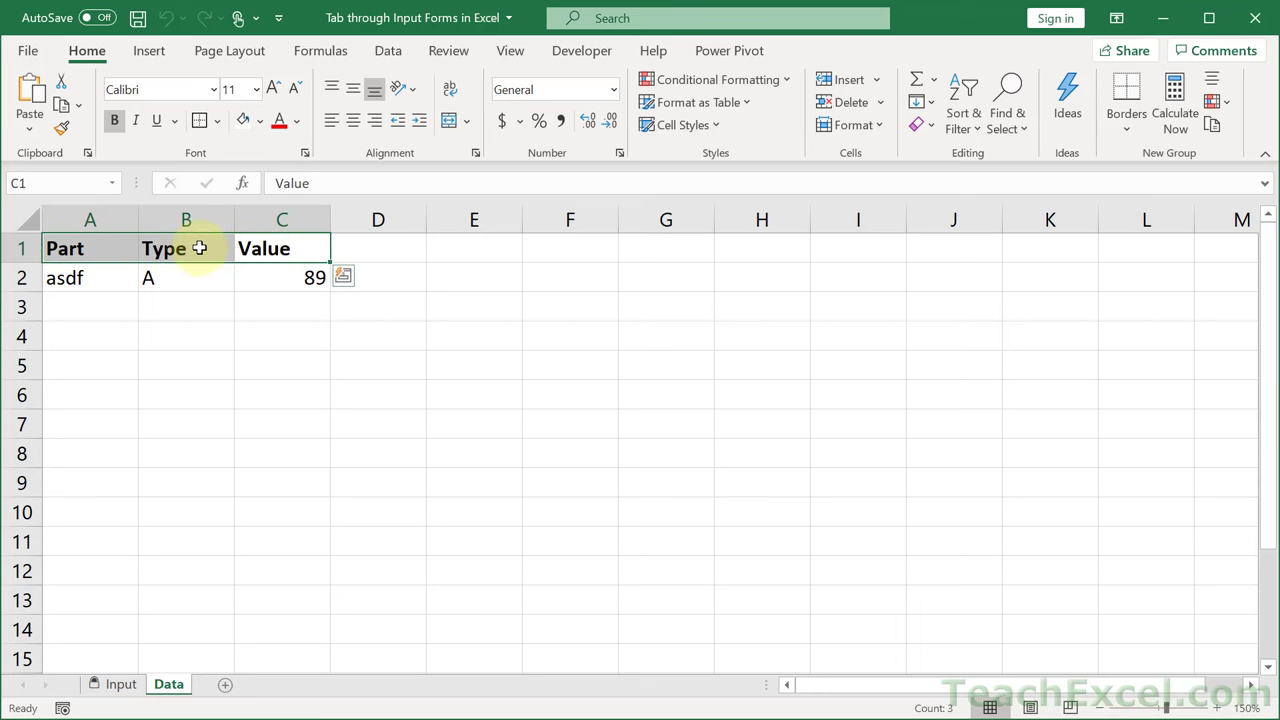
# Return to the Visual Basic editor and examine the nextRow line that finds the next empty row on the Data sheet.
pyautogui.hotkey('alt', 'F11')
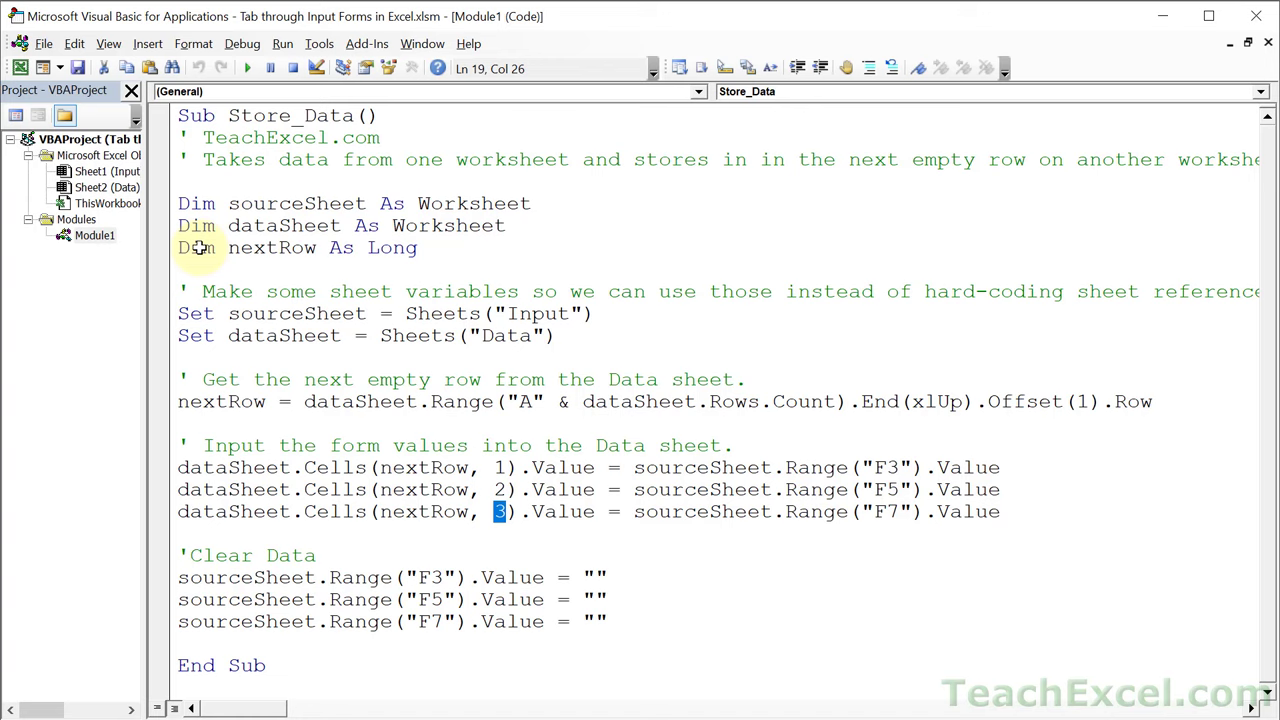
pyautogui.click(310, 379)
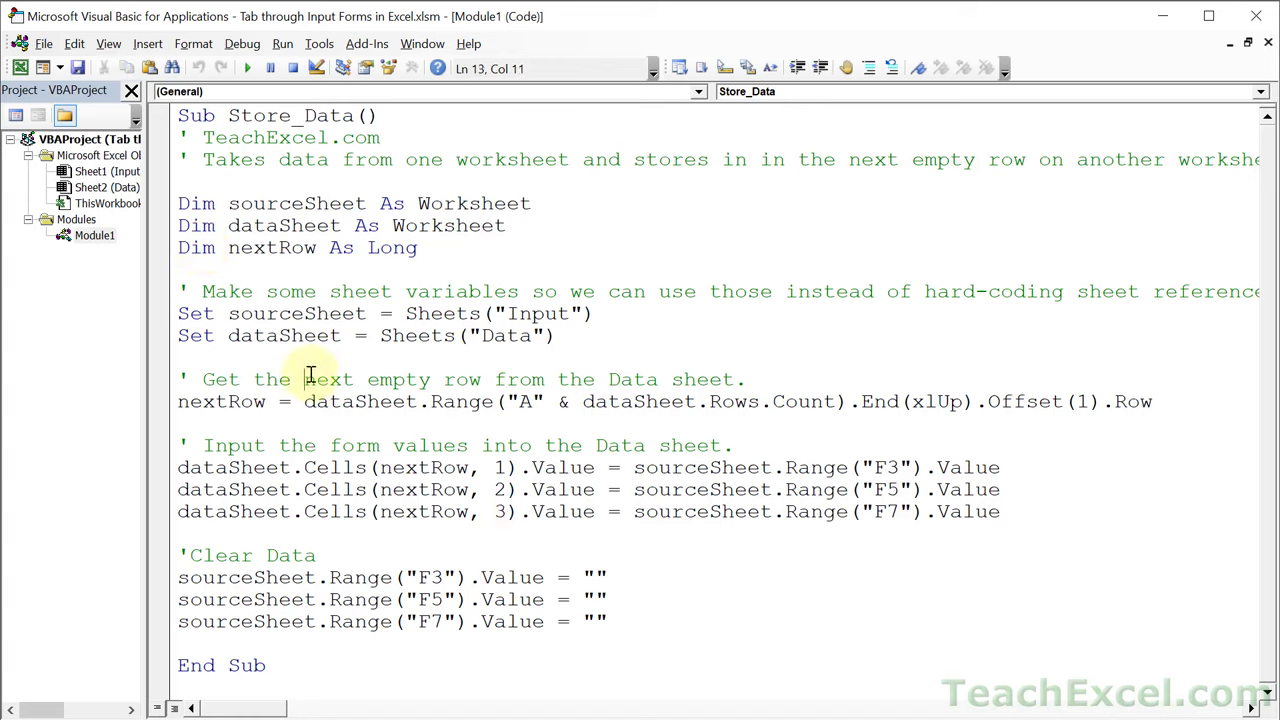
pyautogui.moveTo(215, 402); pyautogui.dragTo(348, 401)
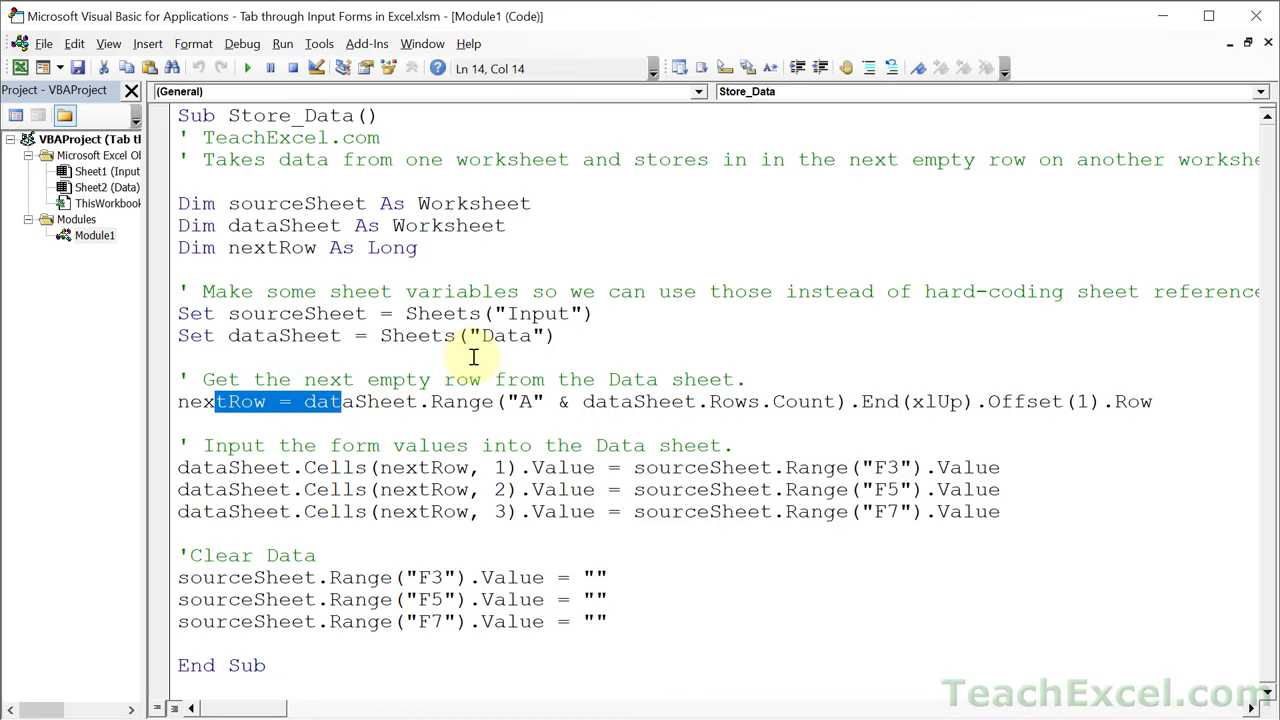
# Switch to Excel's Input sheet, enter red as Part, green as Type and blue as Value, and save the entry with the form.
pyautogui.click(19, 69)
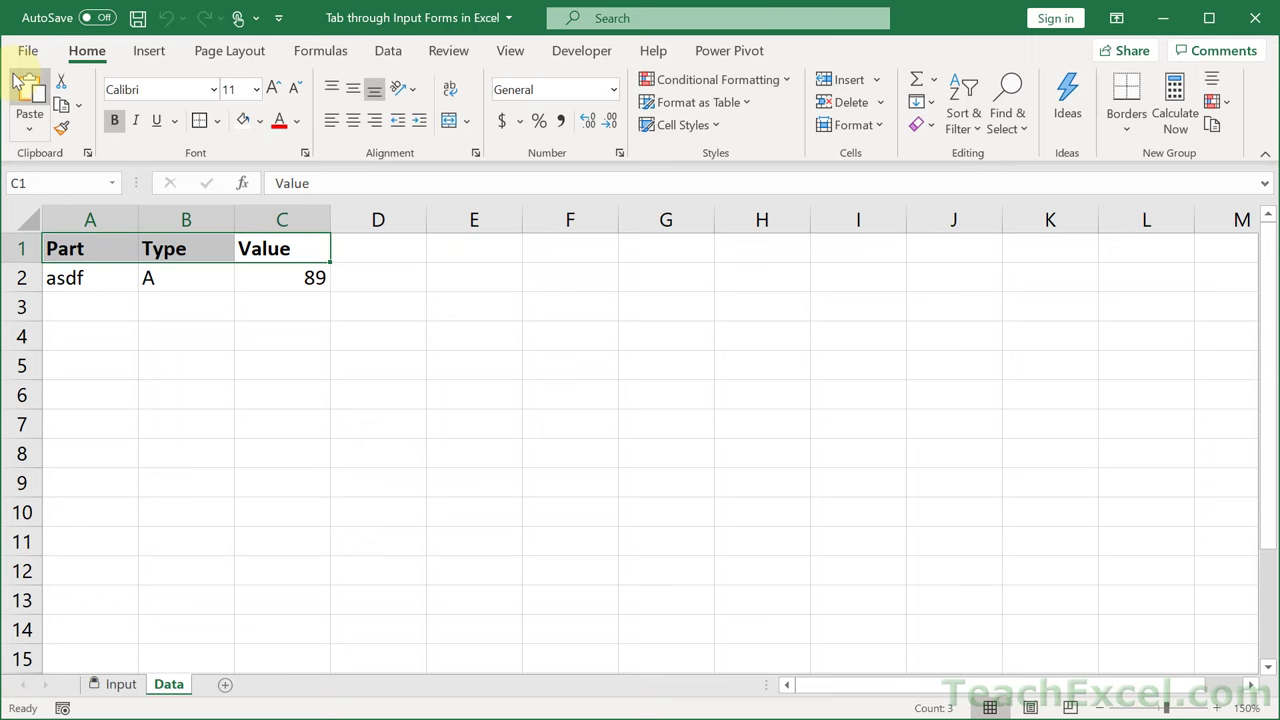
pyautogui.click(116, 685)
pyautogui.click(366, 287)
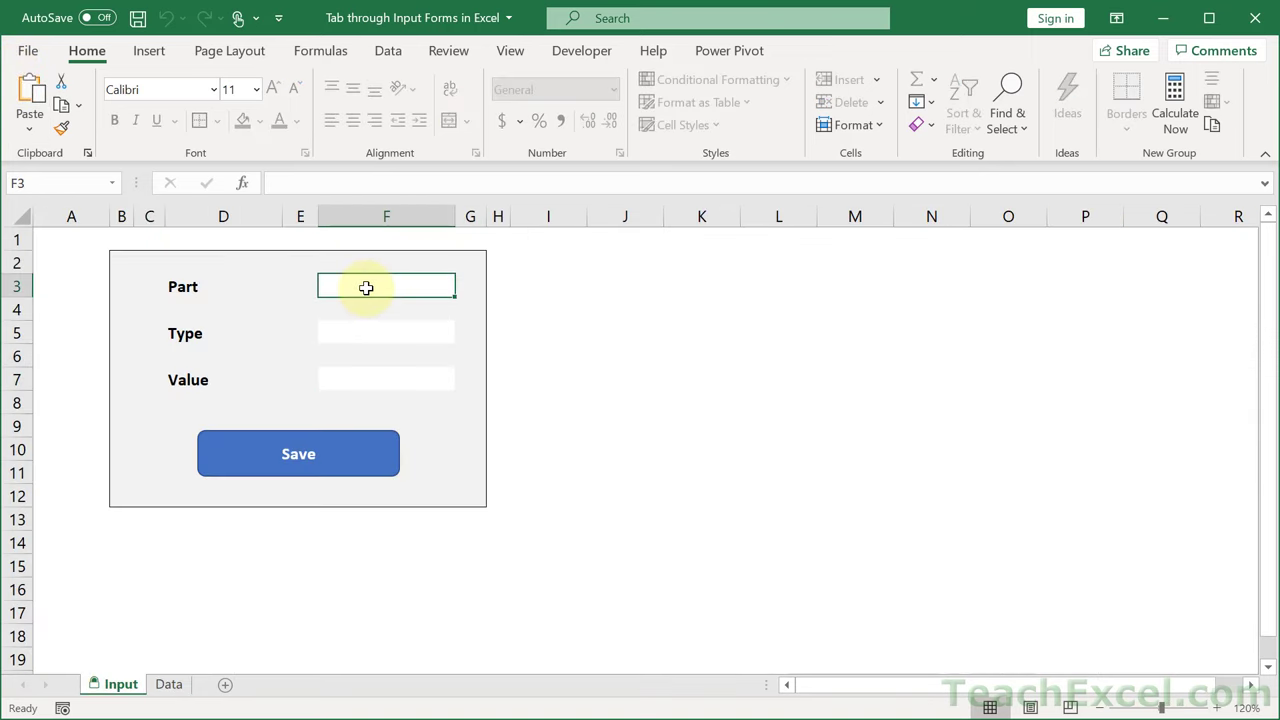
pyautogui.write('red')
pyautogui.press('Tab')
pyautogui.write('green')
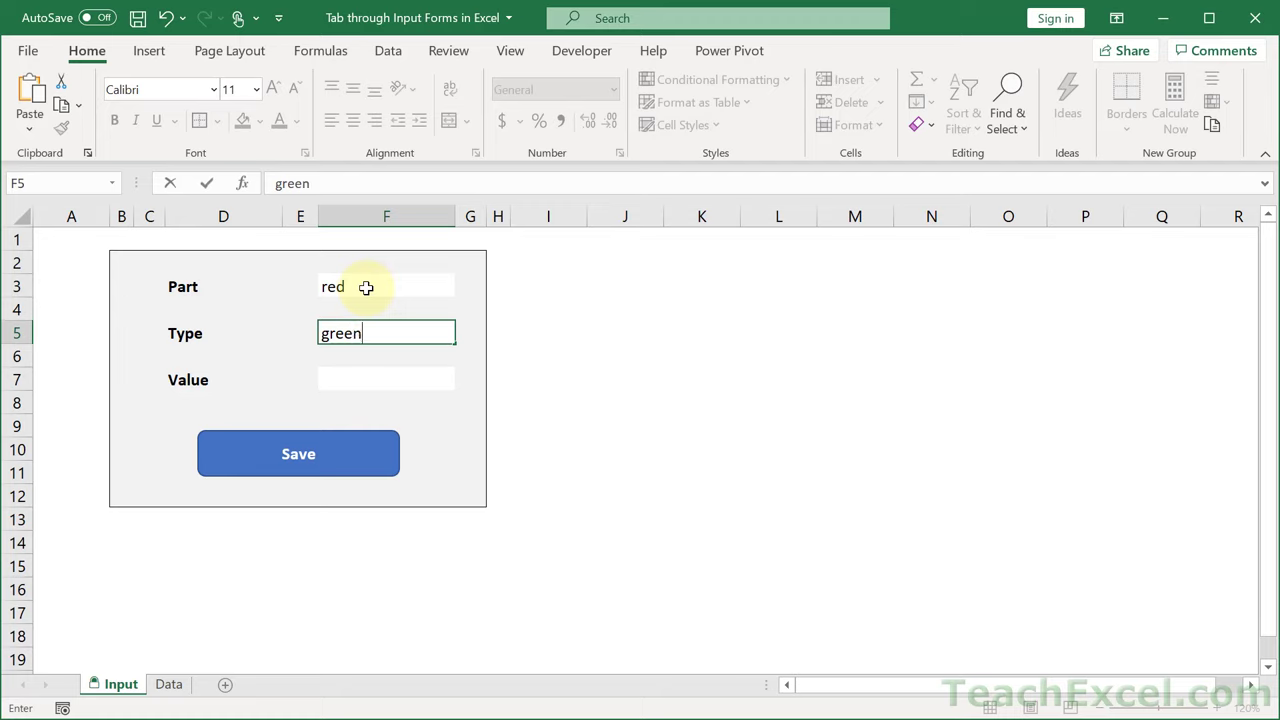
pyautogui.press('Tab')
pyautogui.write('blue')
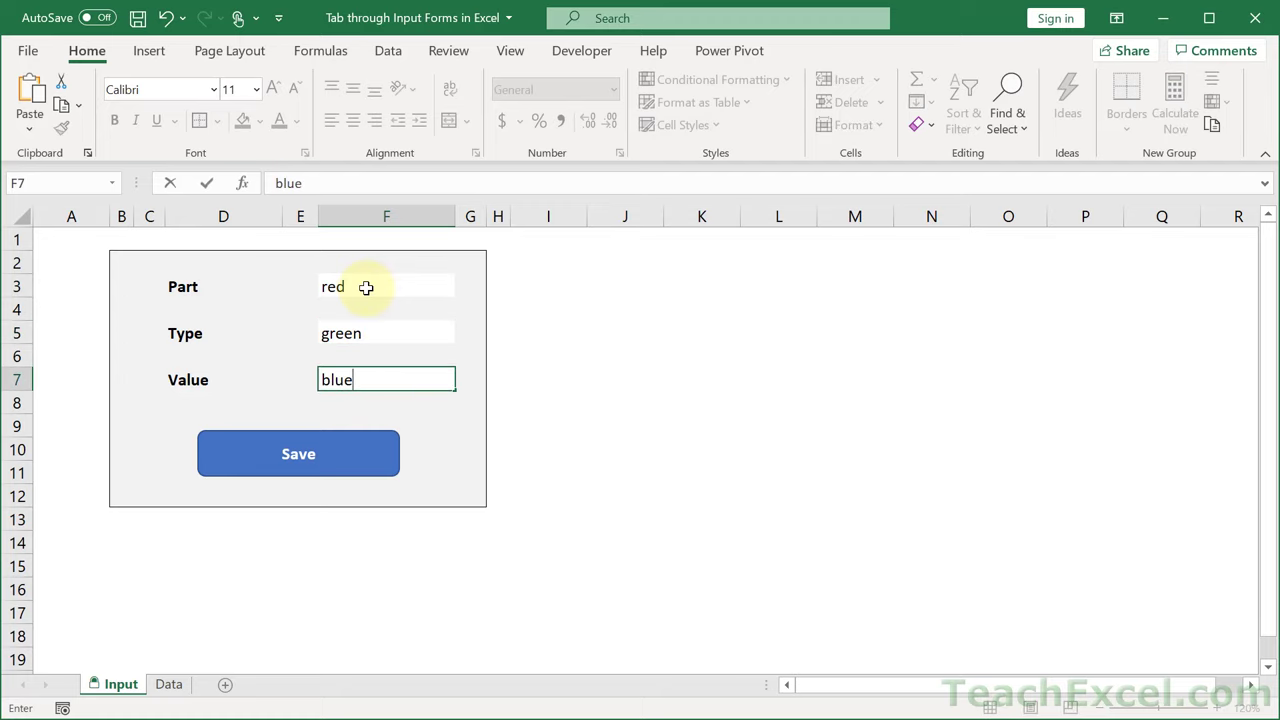
pyautogui.press('Tab')
pyautogui.click(322, 462)
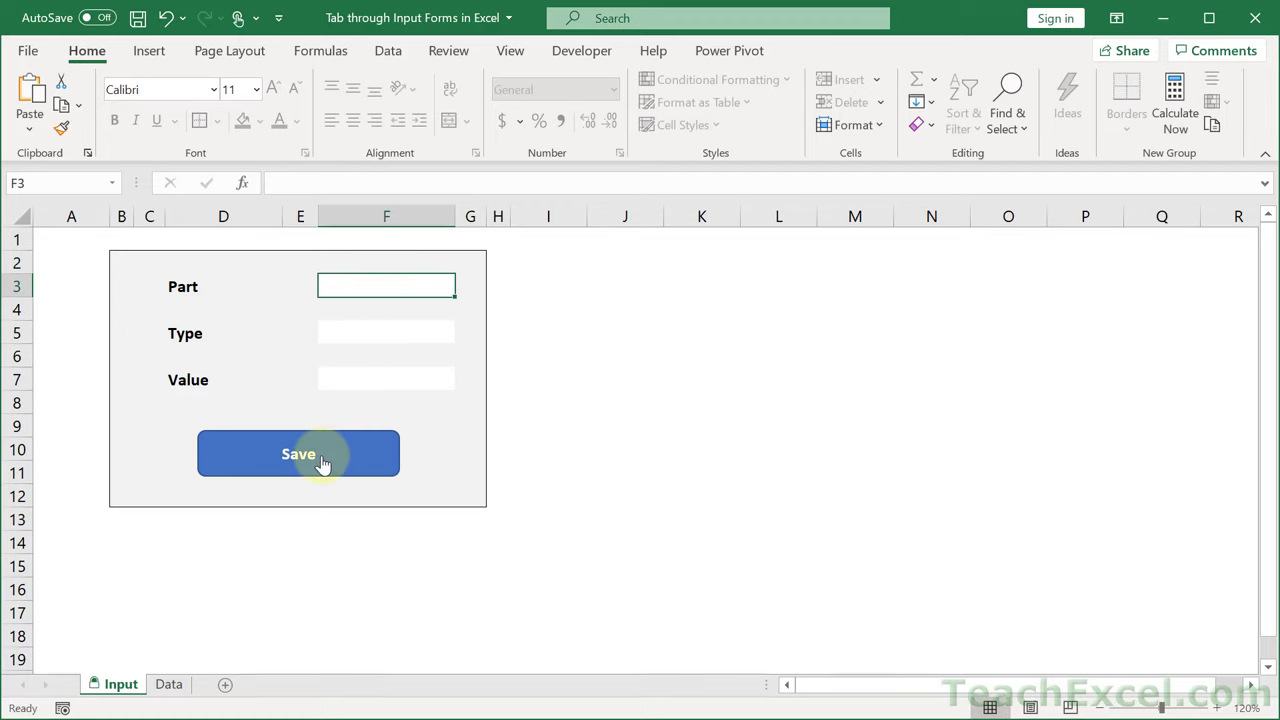
# Check the Data sheet for the newly saved red, green, blue entry and return to the Visual Basic editor.
pyautogui.click(168, 686)
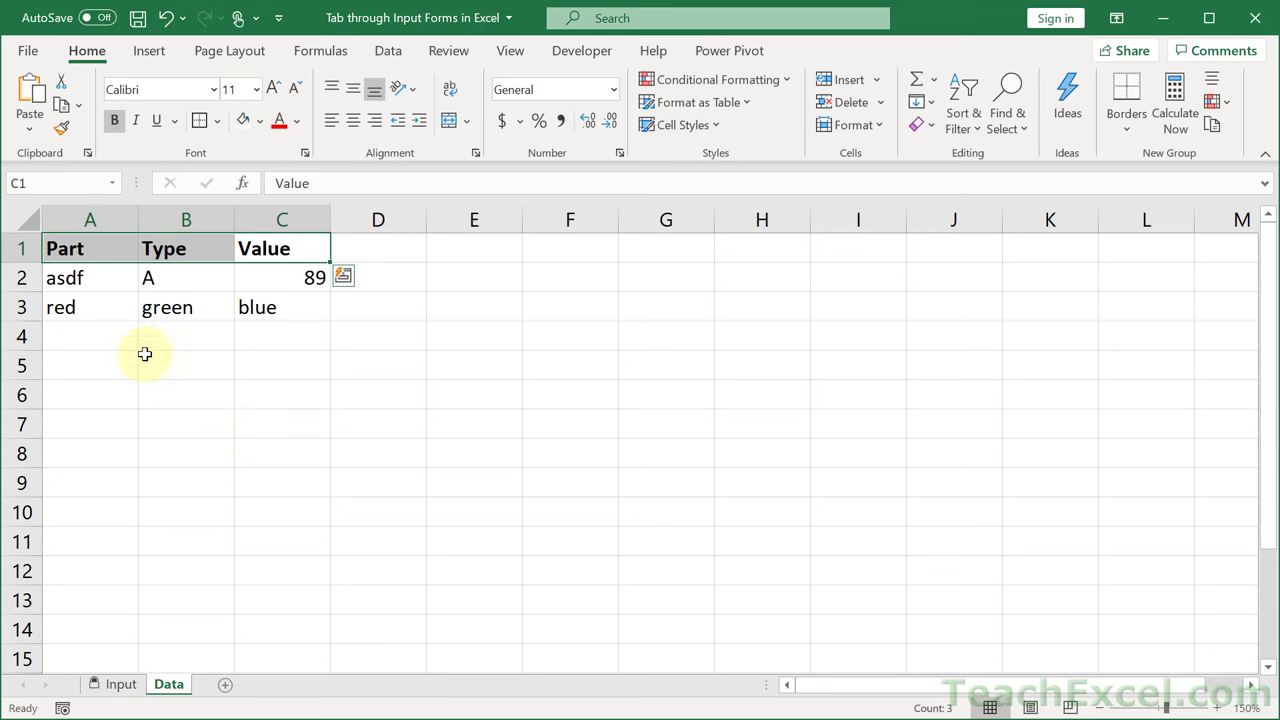
pyautogui.click(216, 310)
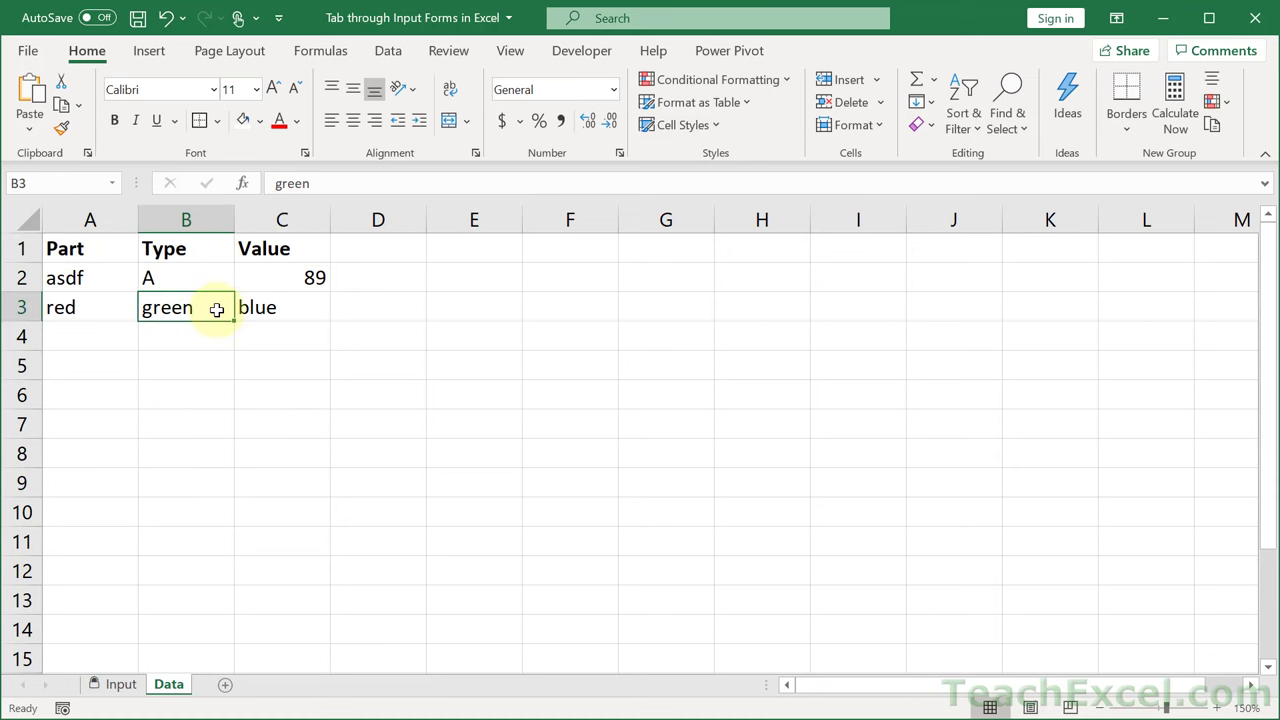
pyautogui.hotkey('alt', 'F11')
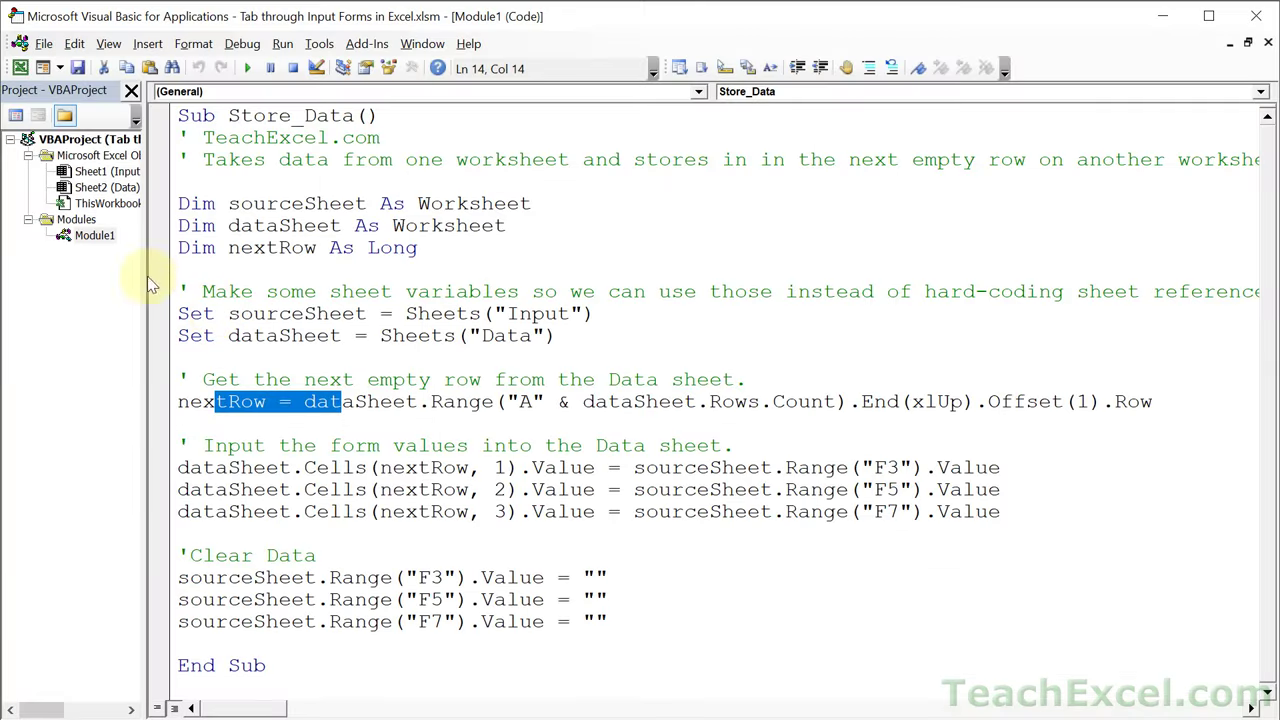
# Examine the dataSheet.Range part of the nextRow line, including column "A" and the dataSheet.Rows.Count reference.
pyautogui.click(296, 410)
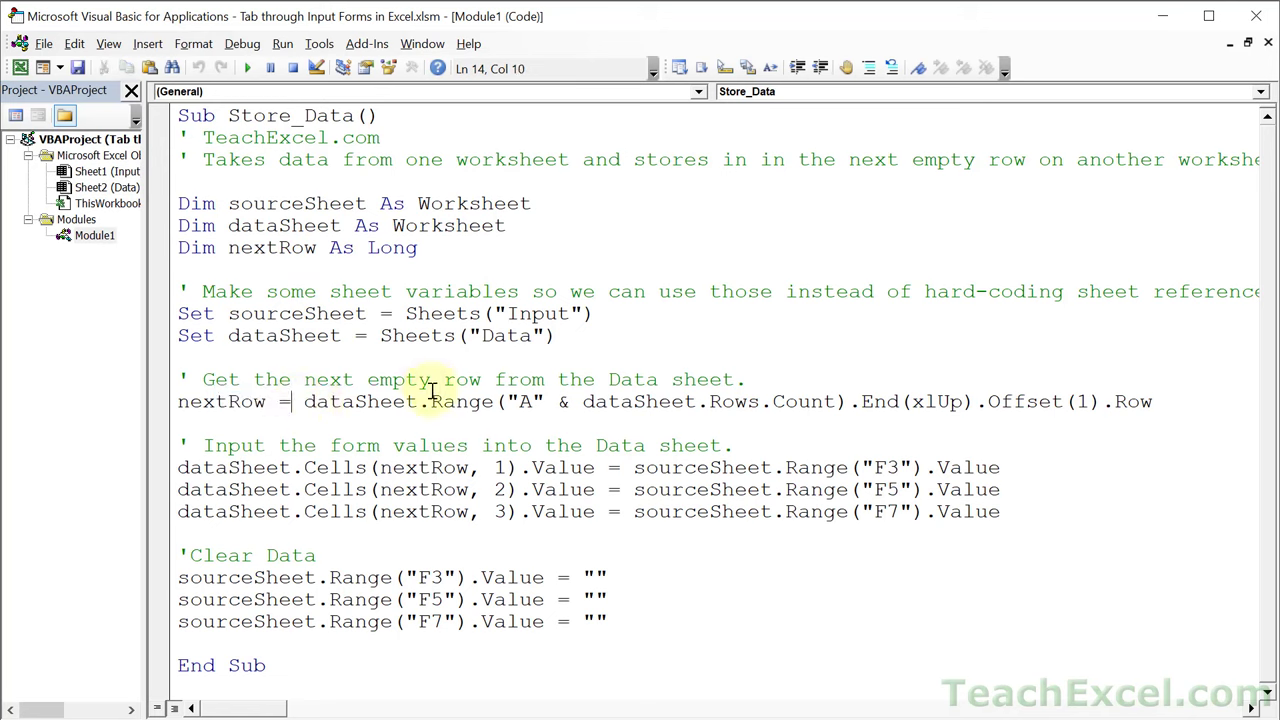
pyautogui.doubleClick(342, 397)
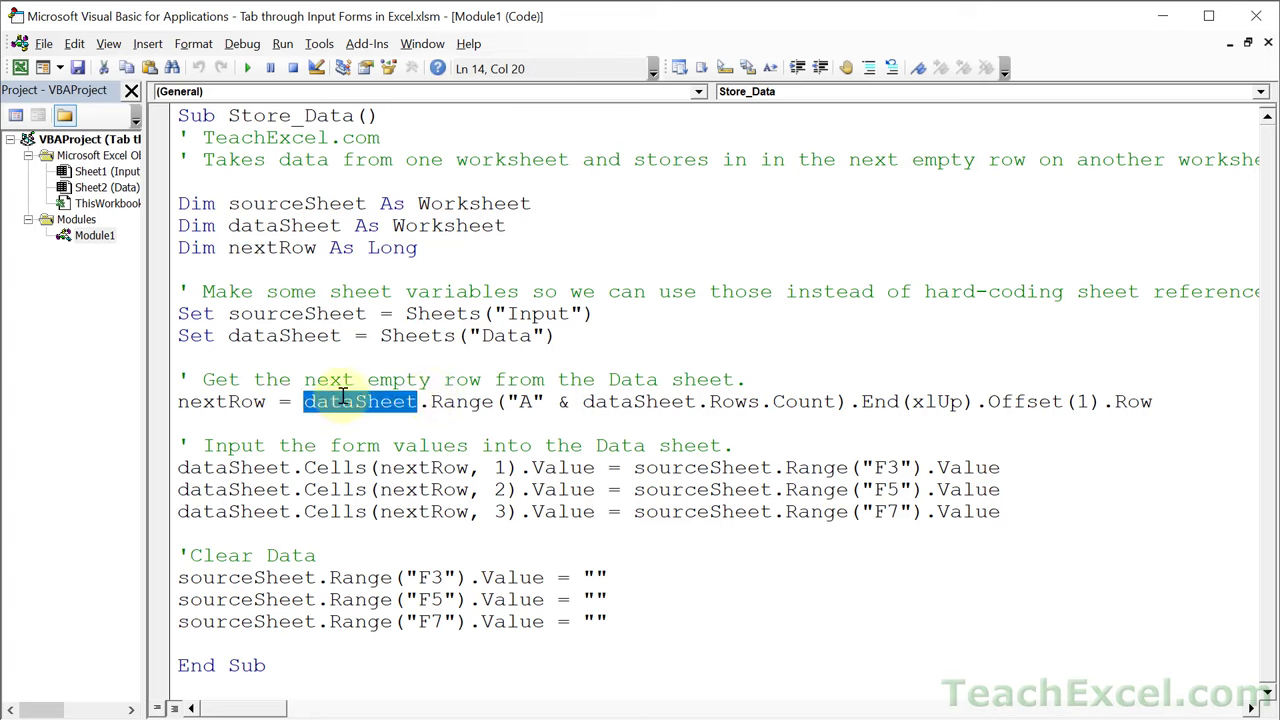
pyautogui.doubleClick(460, 399)
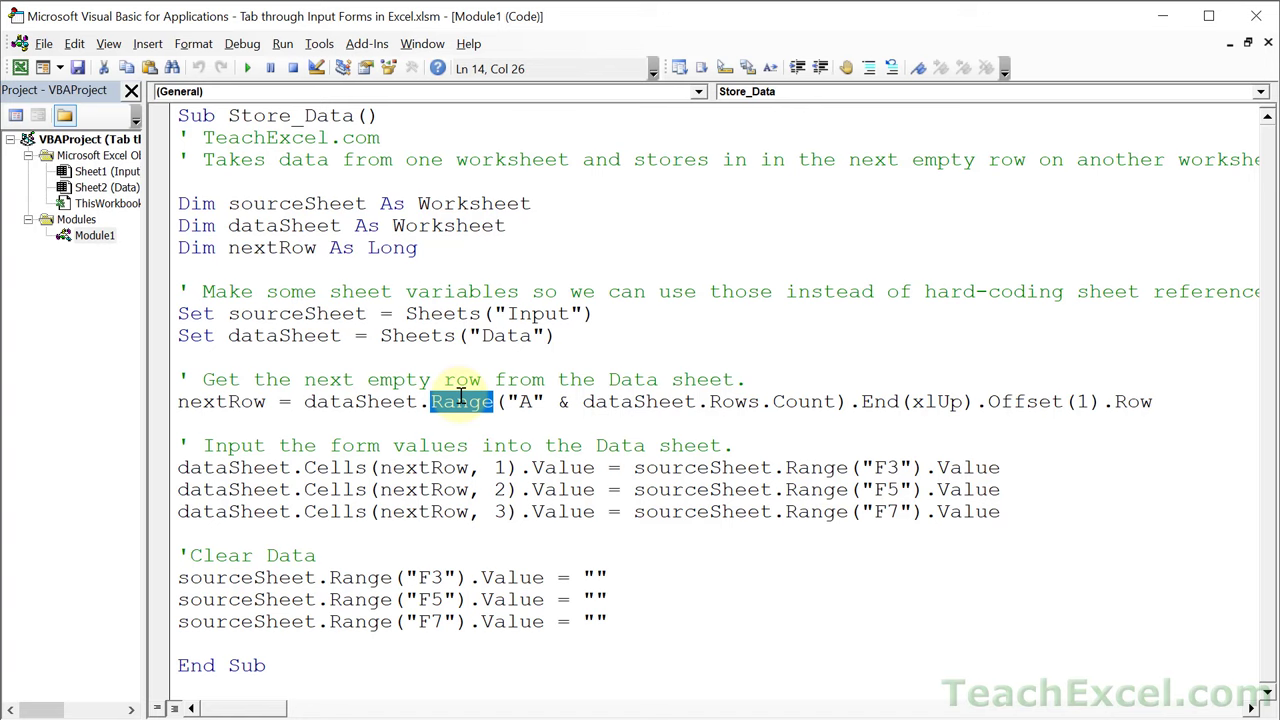
pyautogui.moveTo(507, 401); pyautogui.dragTo(549, 399)
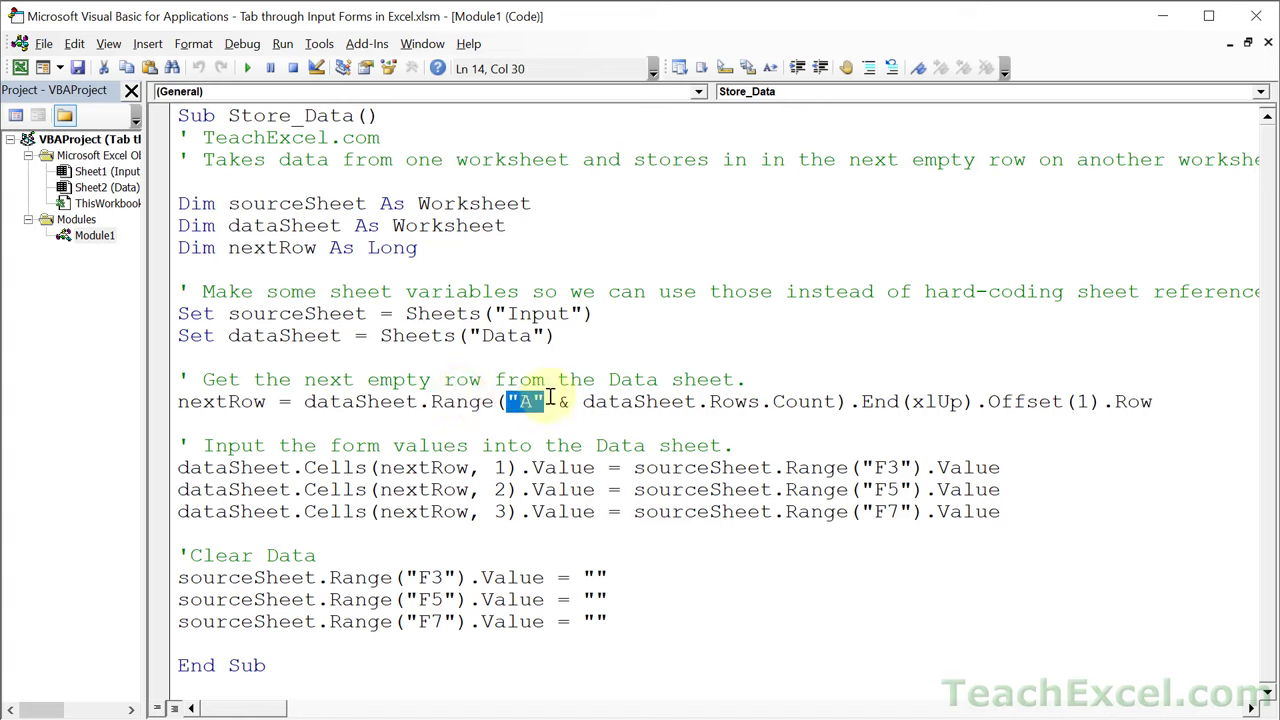
pyautogui.moveTo(586, 401); pyautogui.dragTo(841, 404)
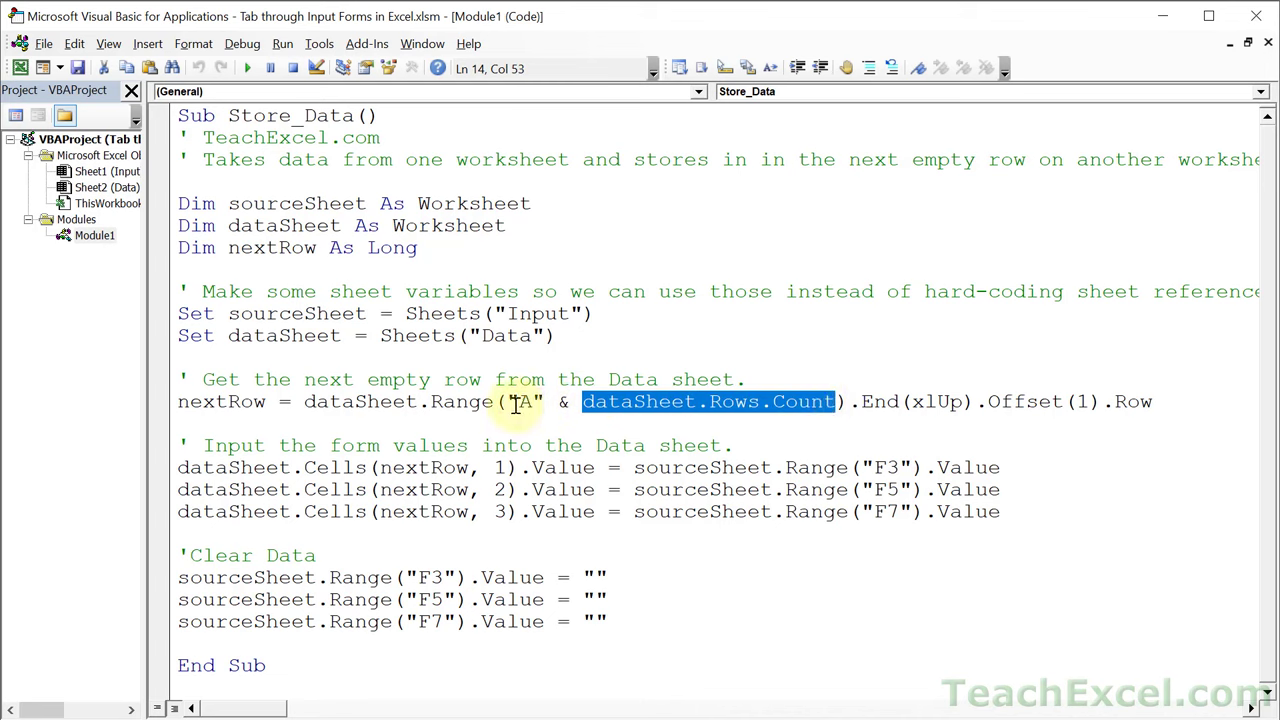
pyautogui.moveTo(508, 401); pyautogui.dragTo(832, 400)
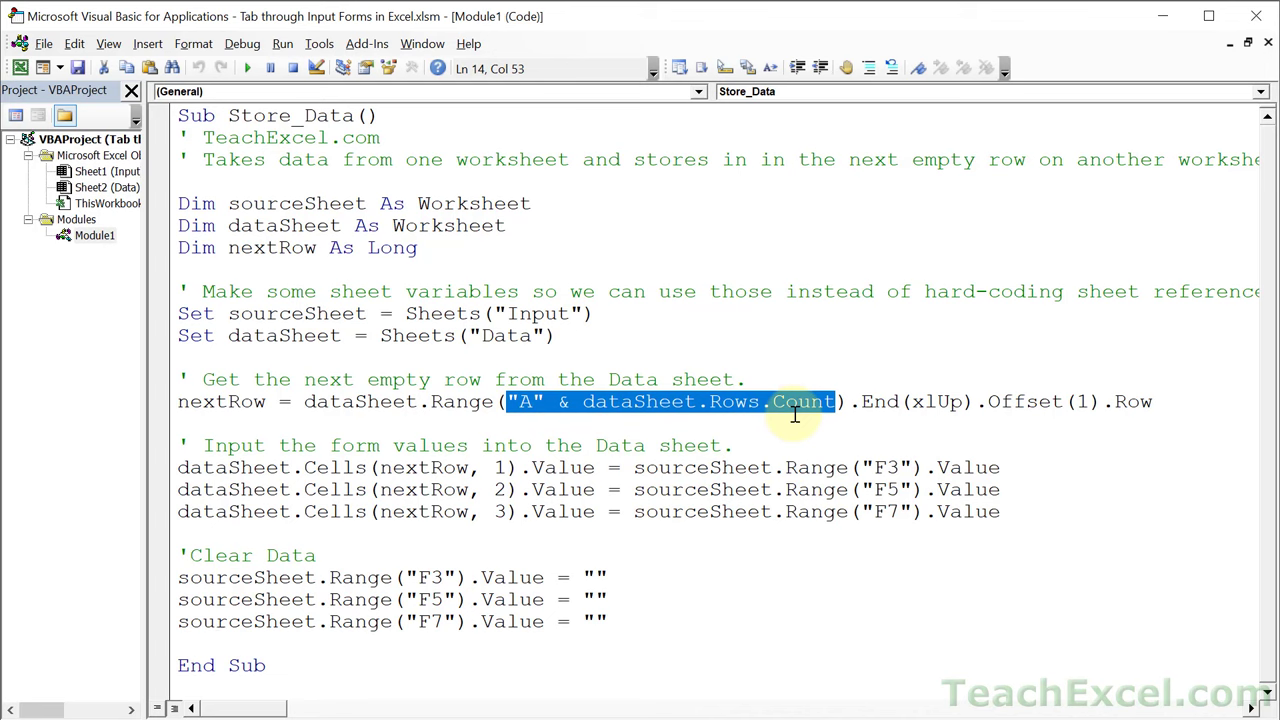
# Examine End(xlUp), Offset(1) and Row in the nextRow line, and trace the nextRow variable to the first line storing form values.
pyautogui.moveTo(862, 401); pyautogui.dragTo(975, 400)
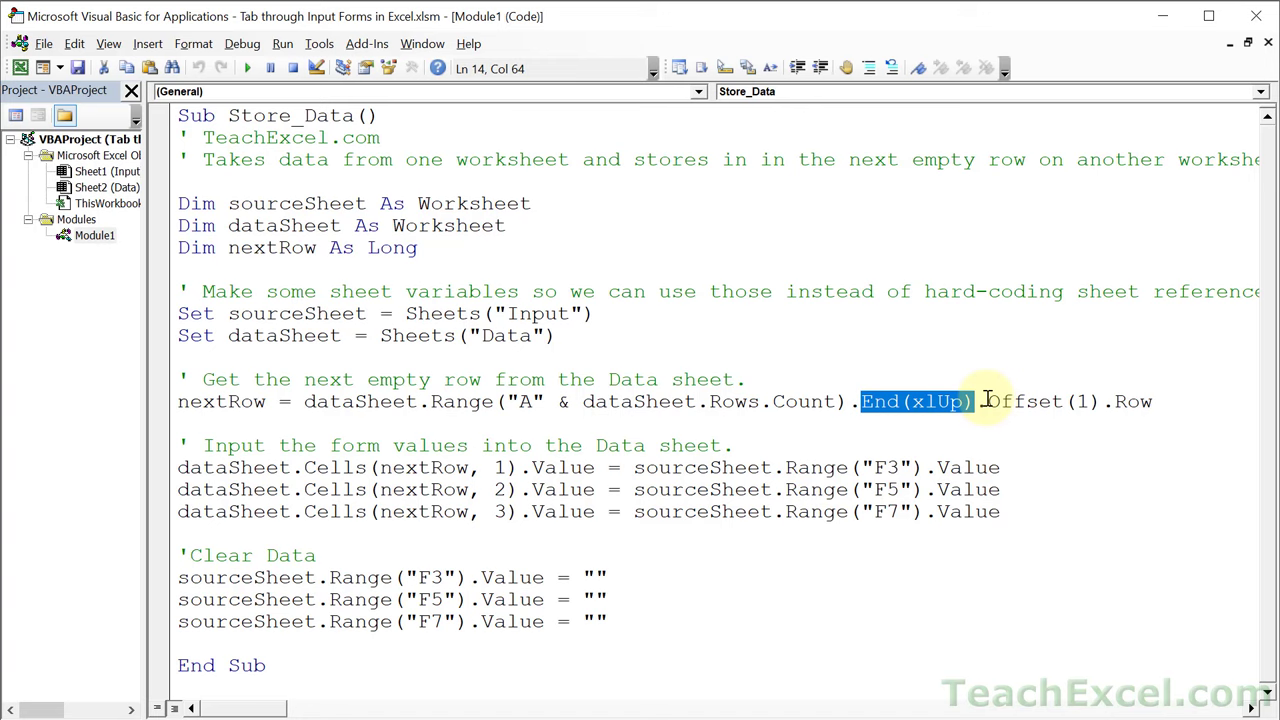
pyautogui.moveTo(986, 400); pyautogui.dragTo(1104, 404)
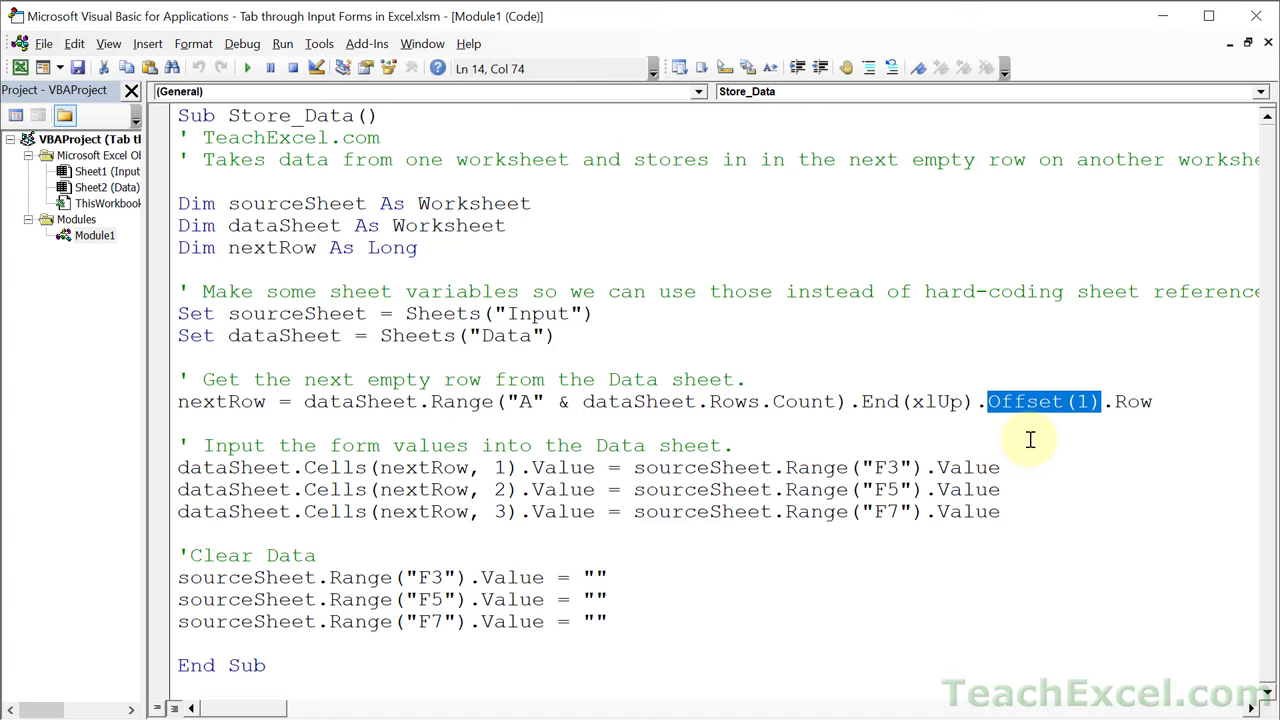
pyautogui.doubleClick(1130, 401)
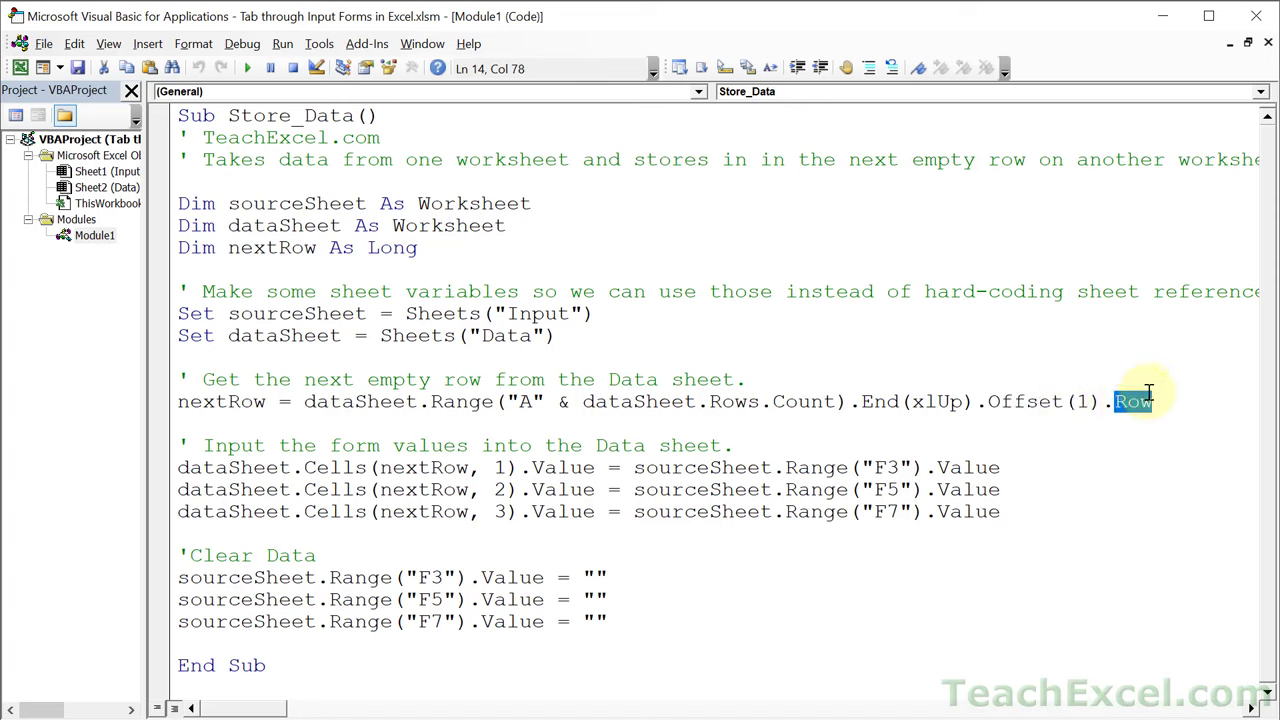
pyautogui.doubleClick(200, 399)
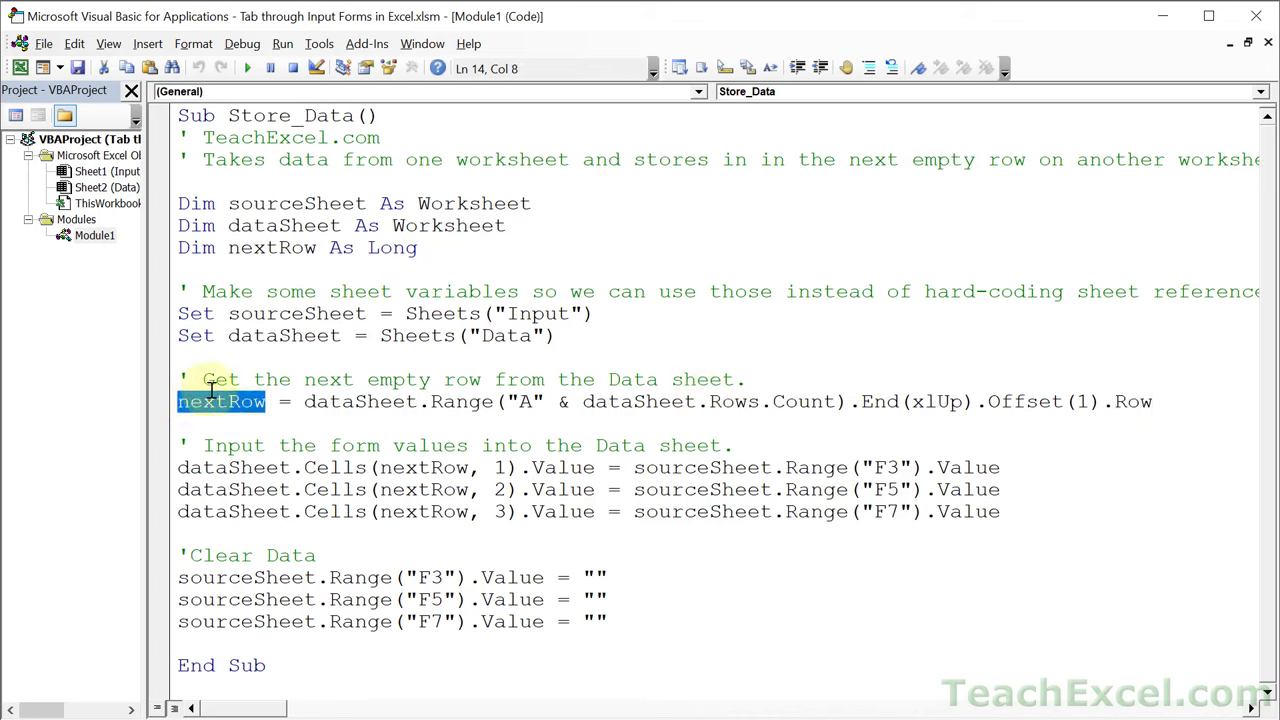
pyautogui.doubleClick(428, 466)
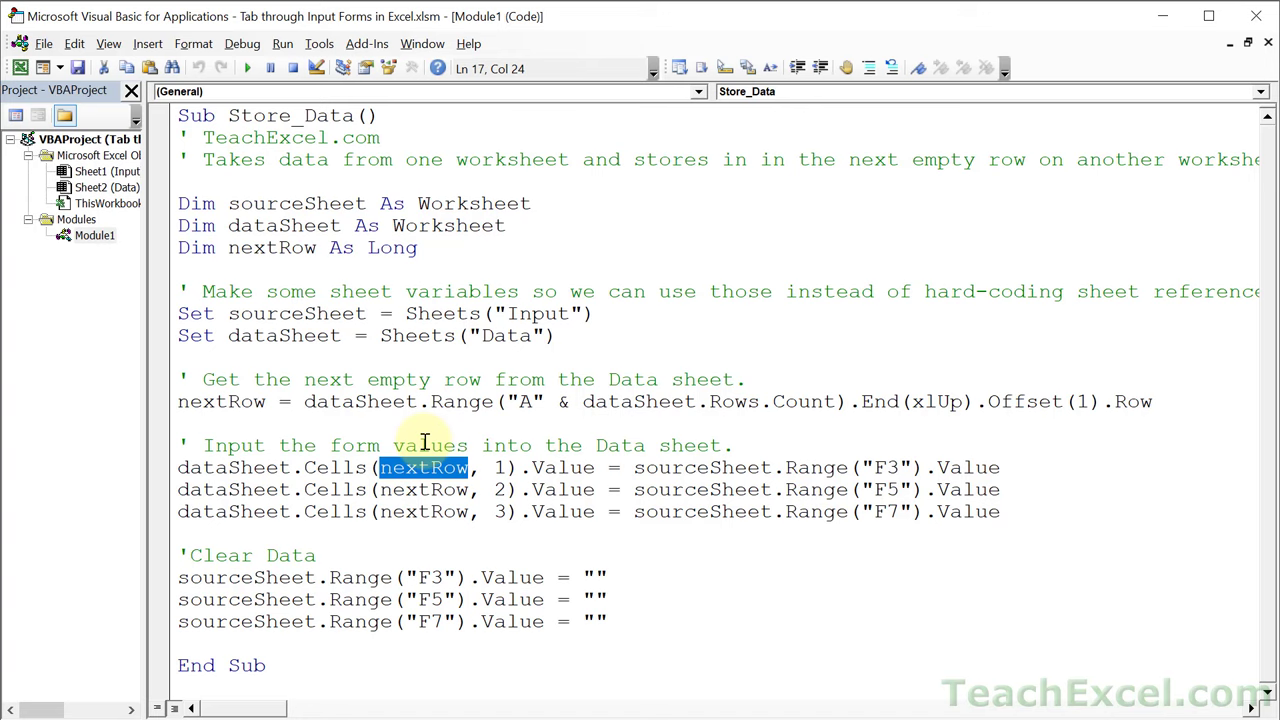
# Review the macro's Input and Data sheet names, and the source cells and target column numbers in the lines storing form values.
pyautogui.click(531, 313)
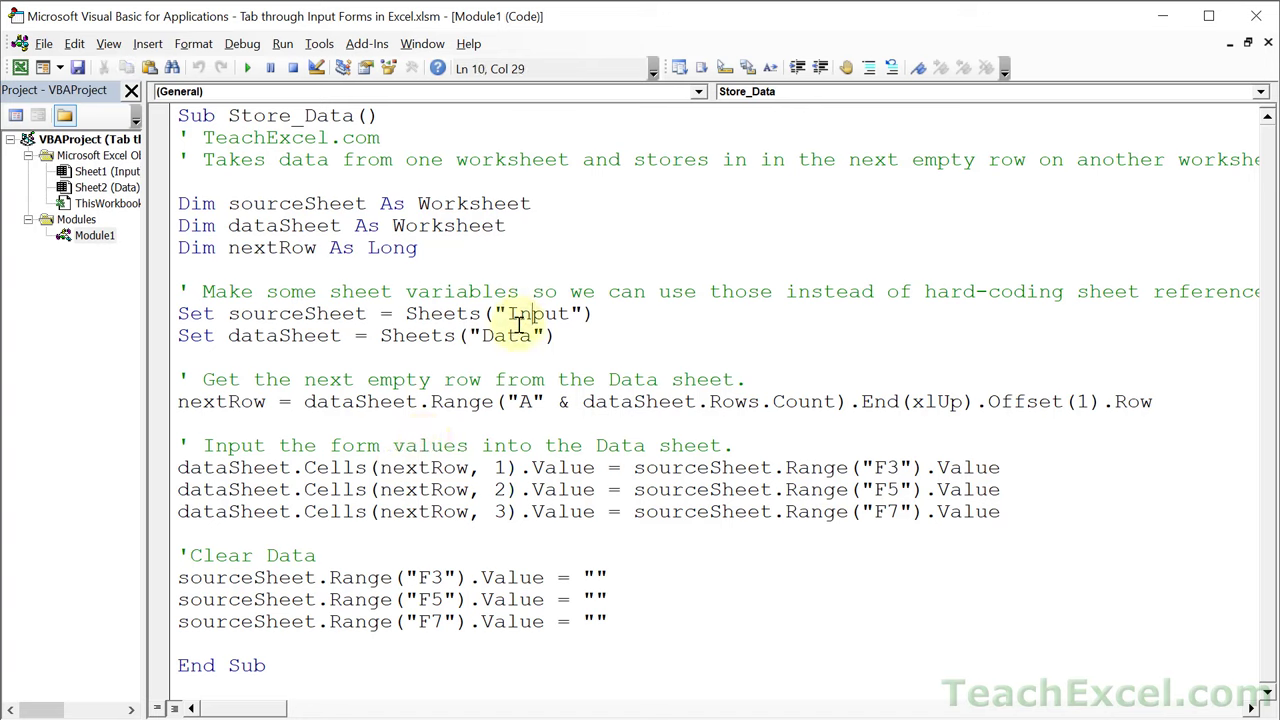
pyautogui.click(512, 335)
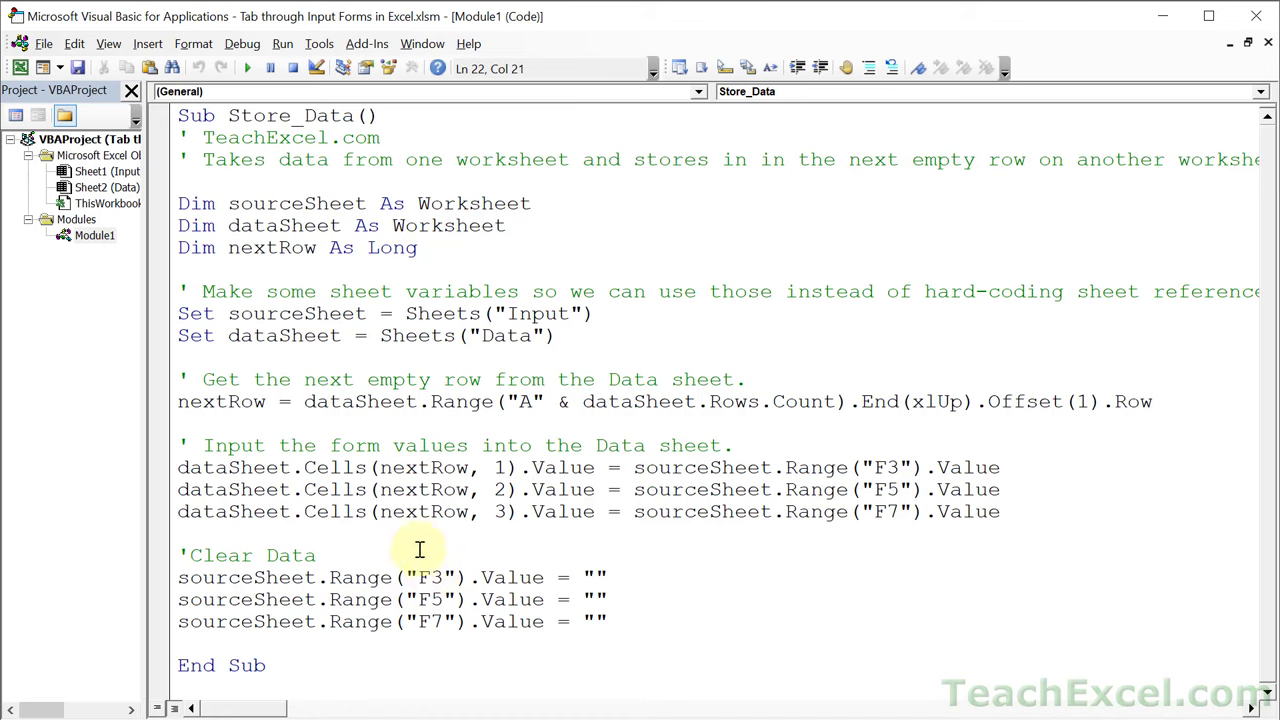
pyautogui.click(896, 467)
pyautogui.doubleClick(500, 467)
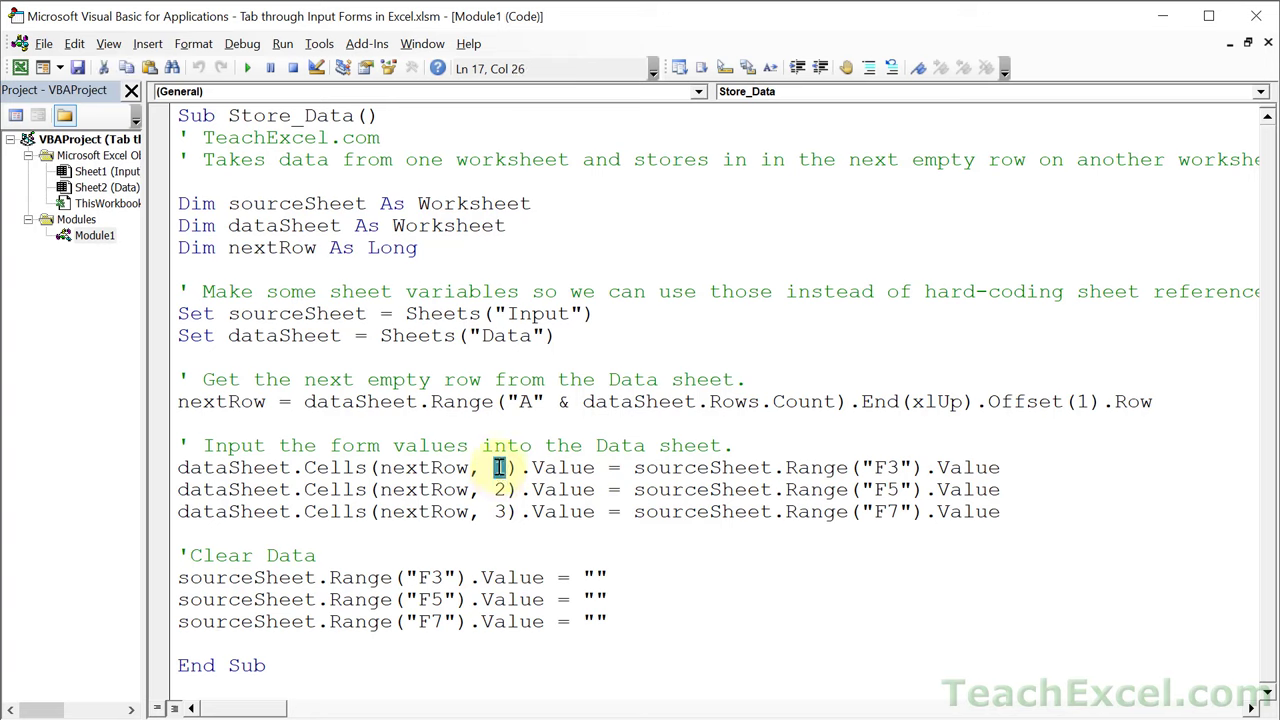
pyautogui.click(503, 490)
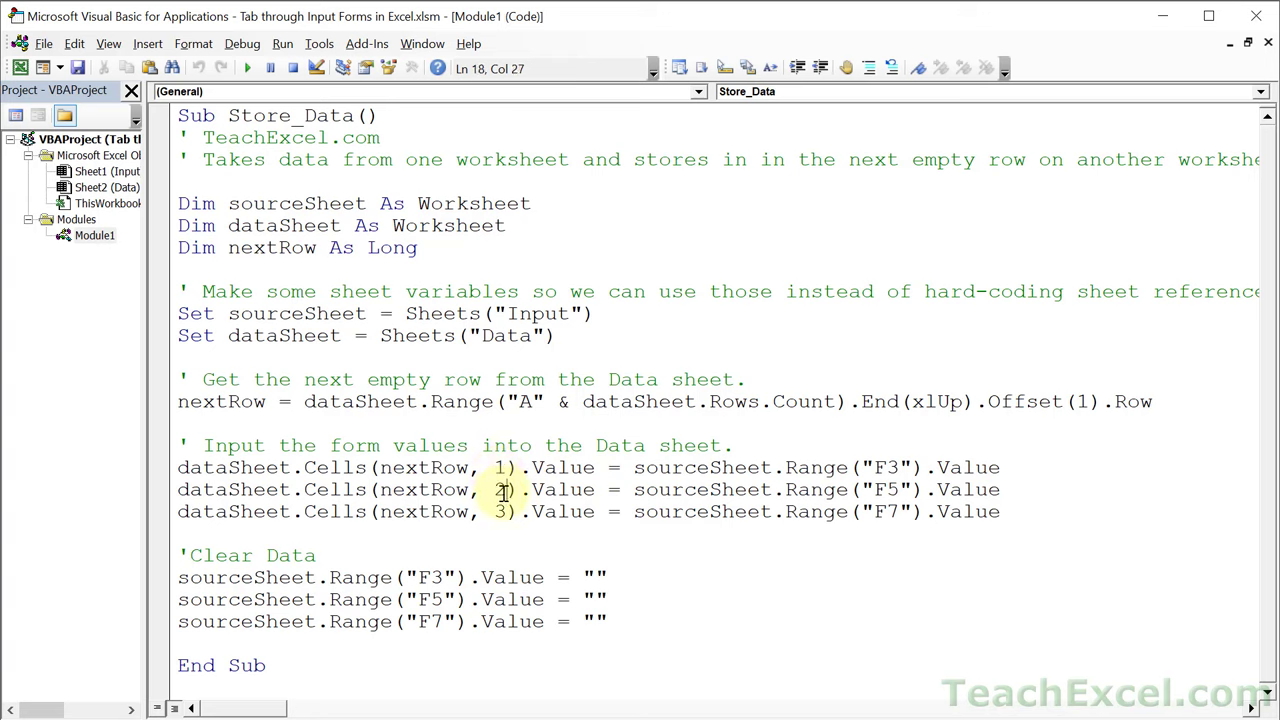
pyautogui.click(505, 538)
# Switch back to Excel's Input sheet and tab through the Part, Type and Value fields to check the form's navigation.
pyautogui.click(19, 68)
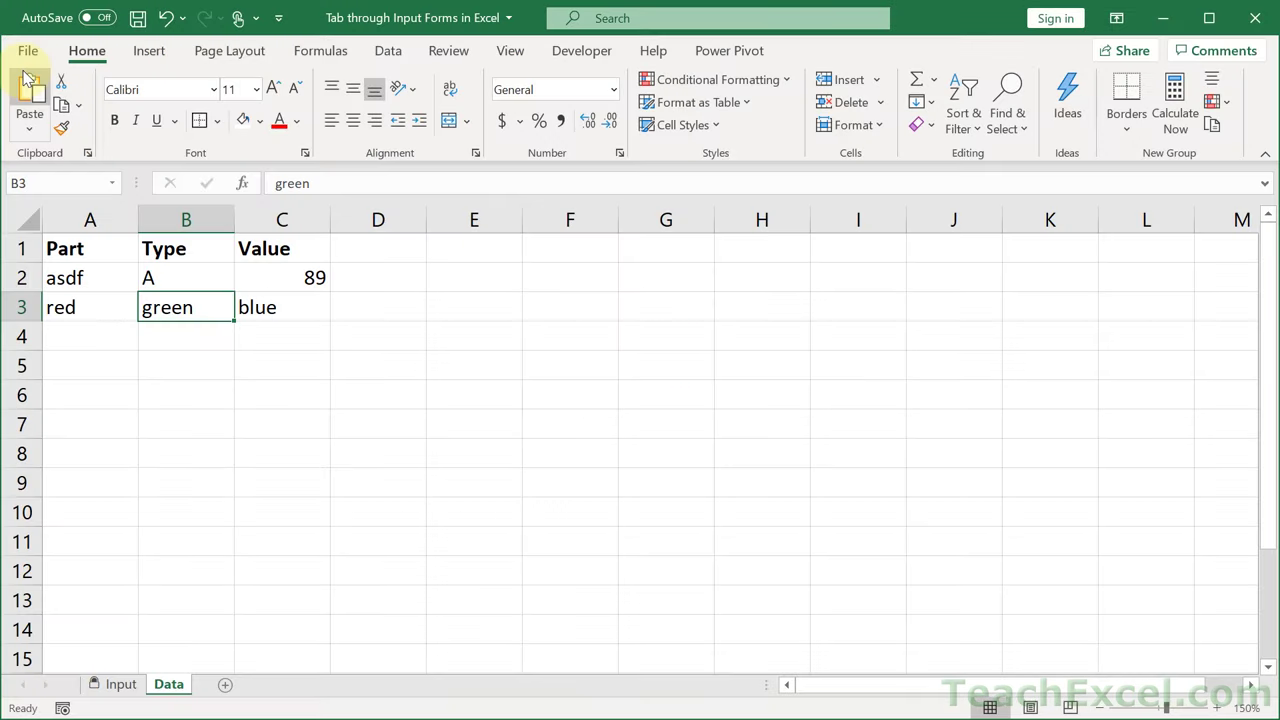
pyautogui.click(122, 686)
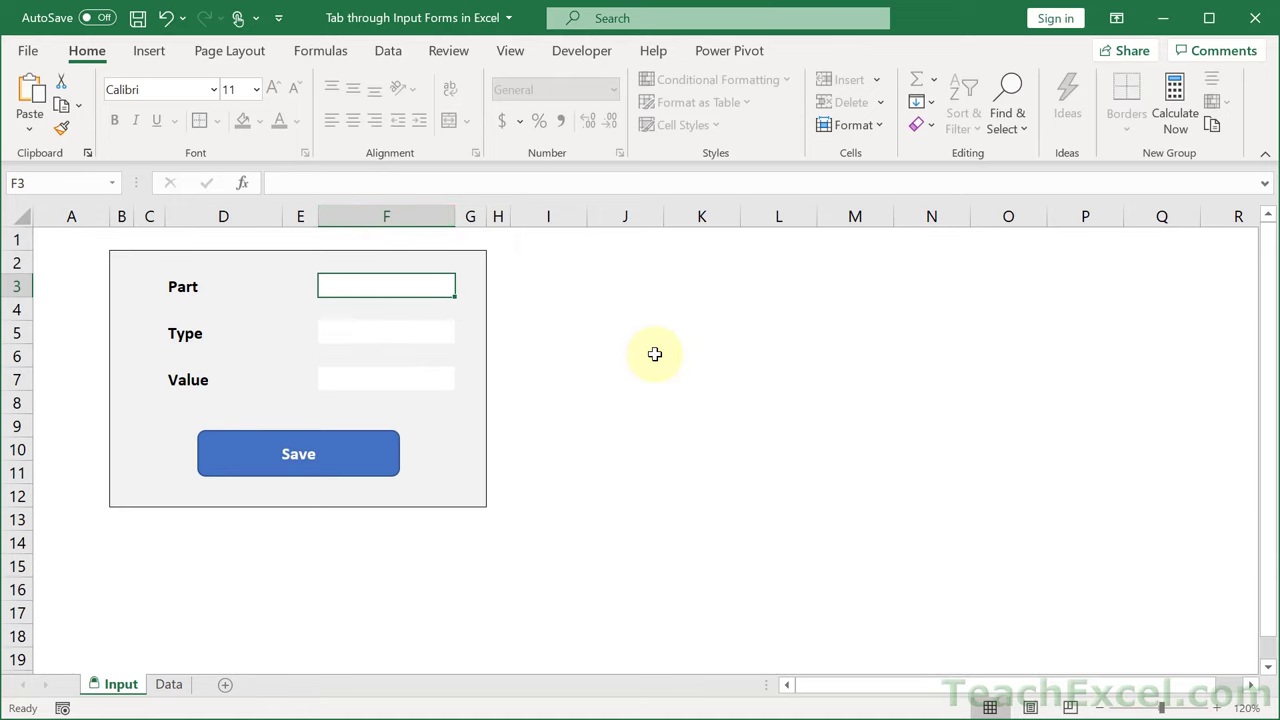
pyautogui.press('Tab')
pyautogui.press('Tab')
pyautogui.press('Tab')
pyautogui.press('Tab')
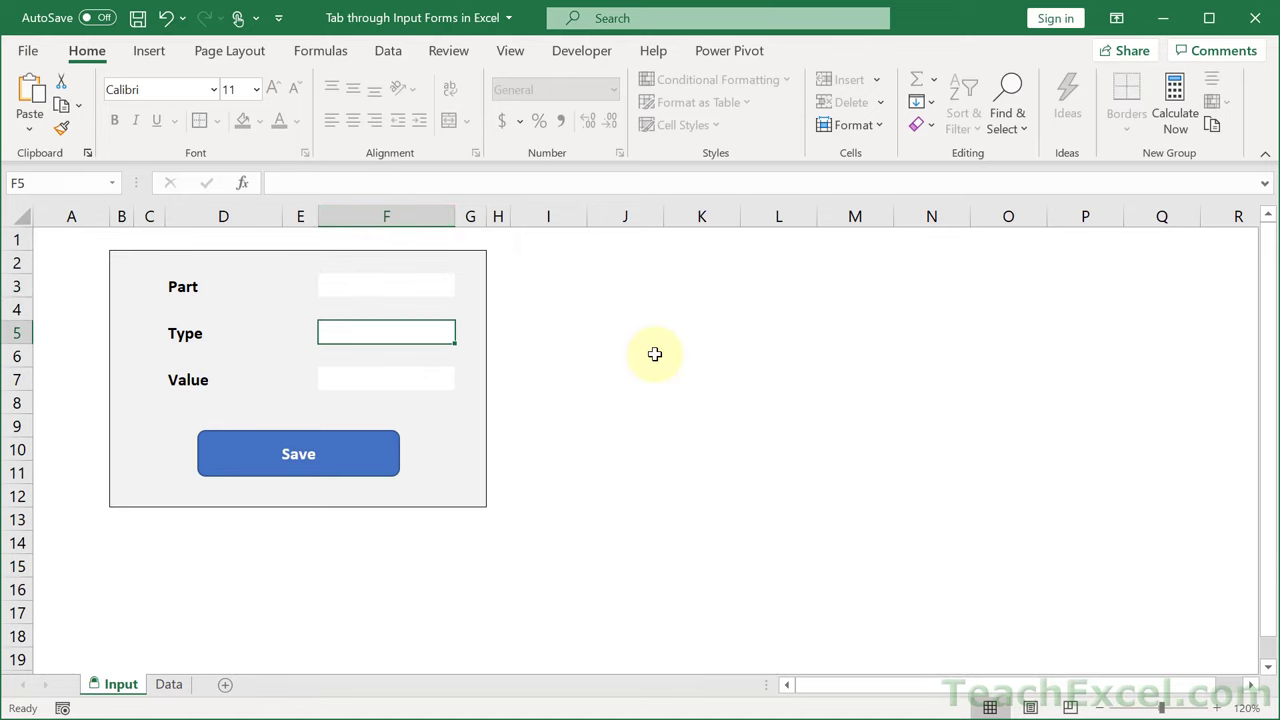